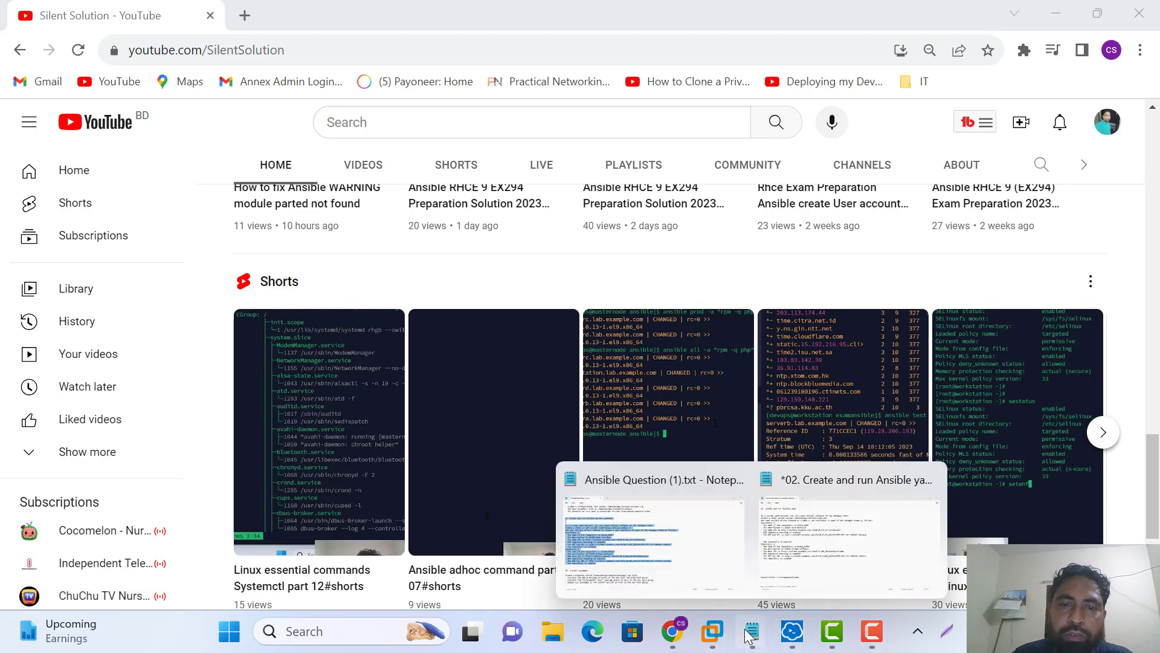
Bring up the '02. Create and run Ansible yaml.txt' notes in Notepad
click(847, 530)
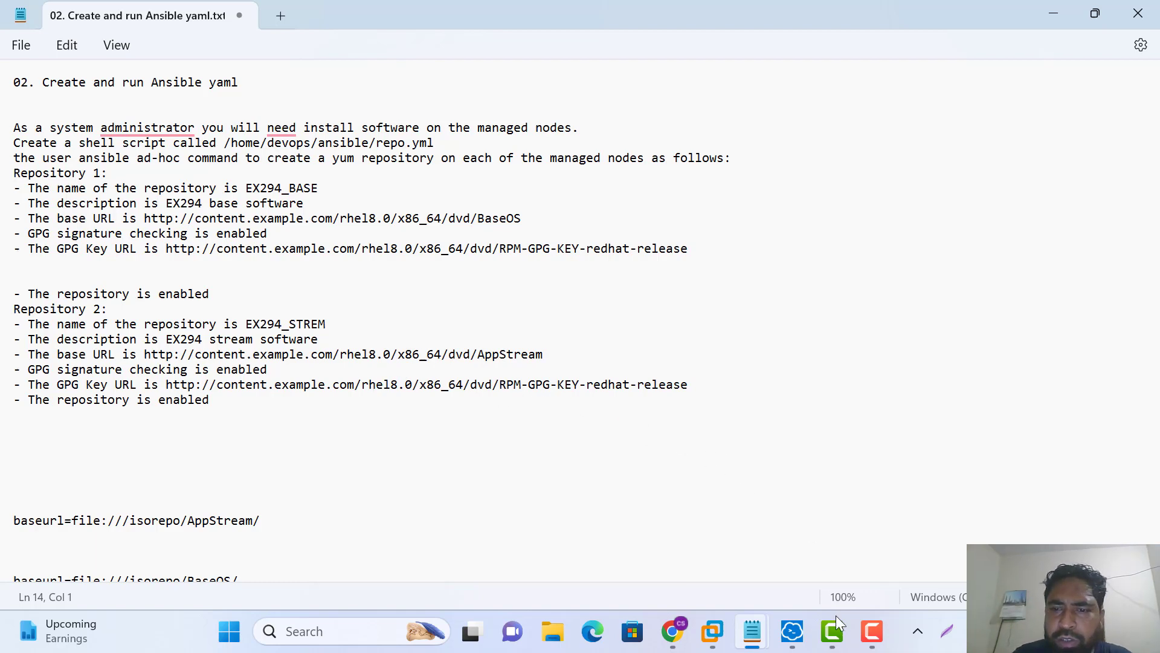
Return to the terminal session and clear the screen
click(792, 631)
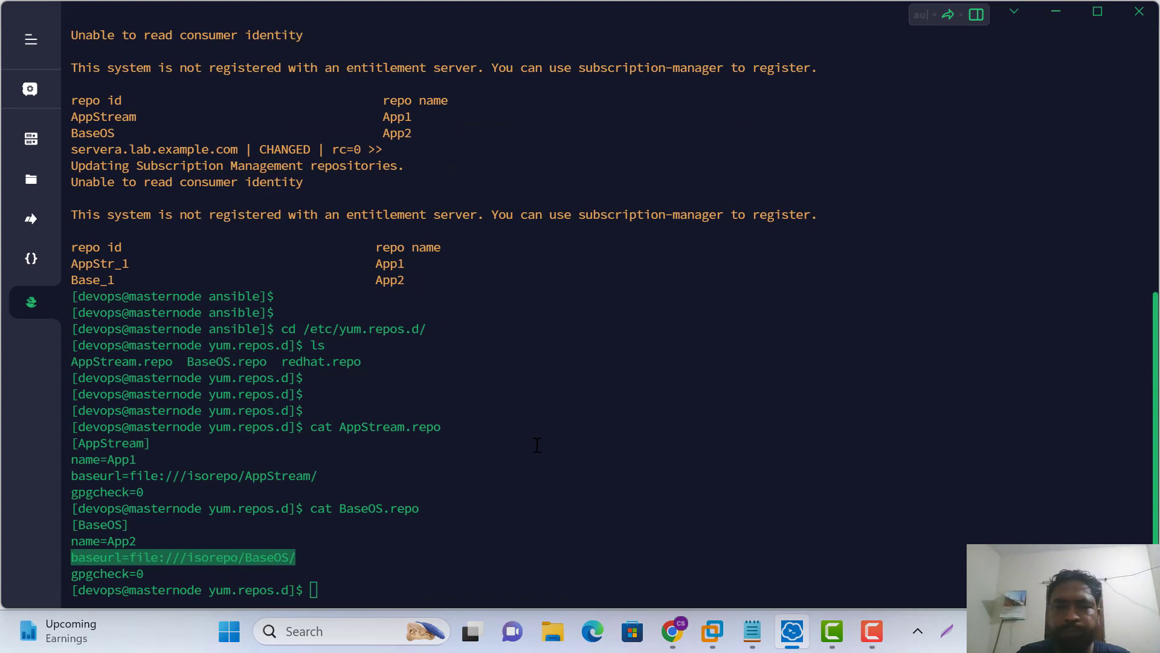
key(alt+Tab)
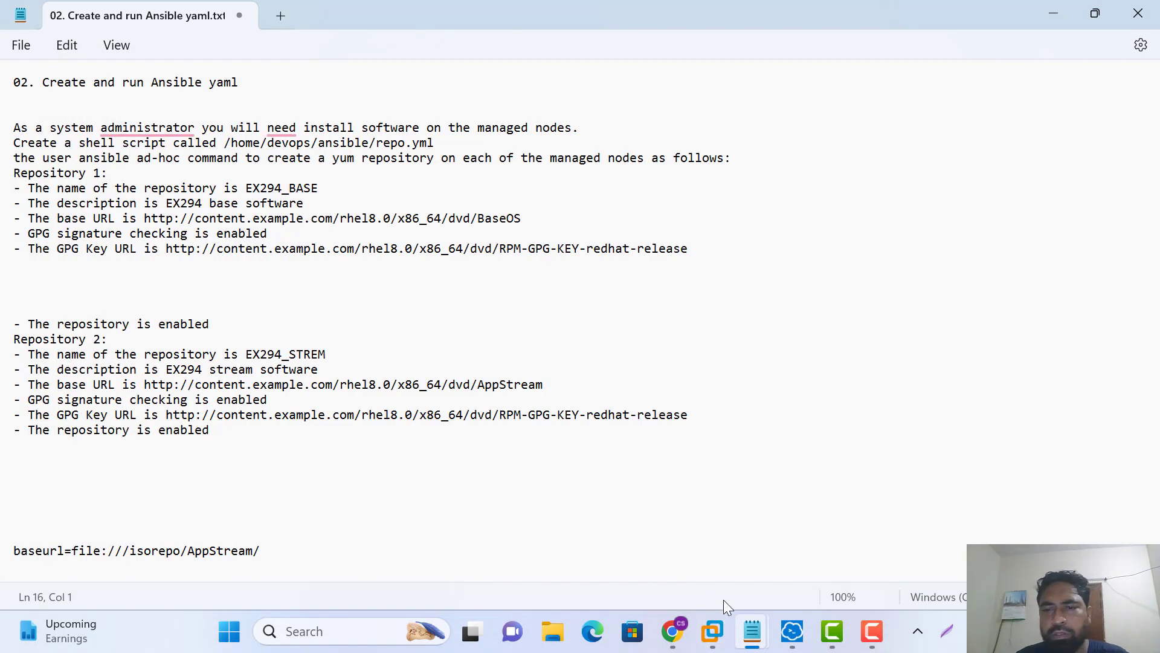
click(793, 630)
key(Return)
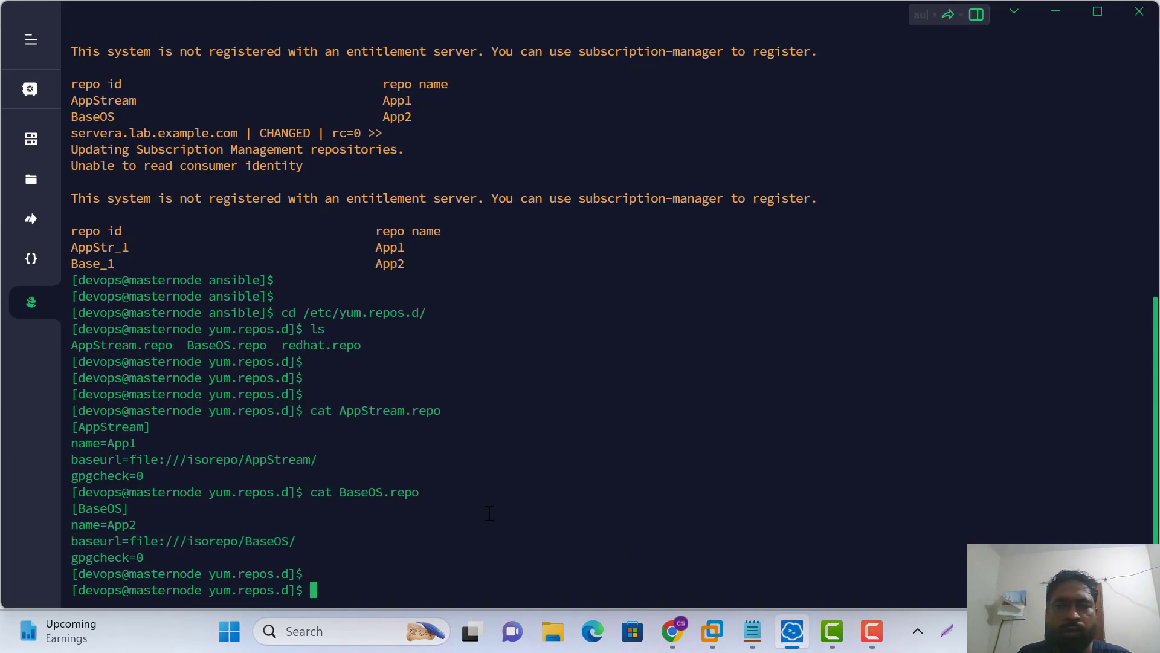
key(Return)
text(c)
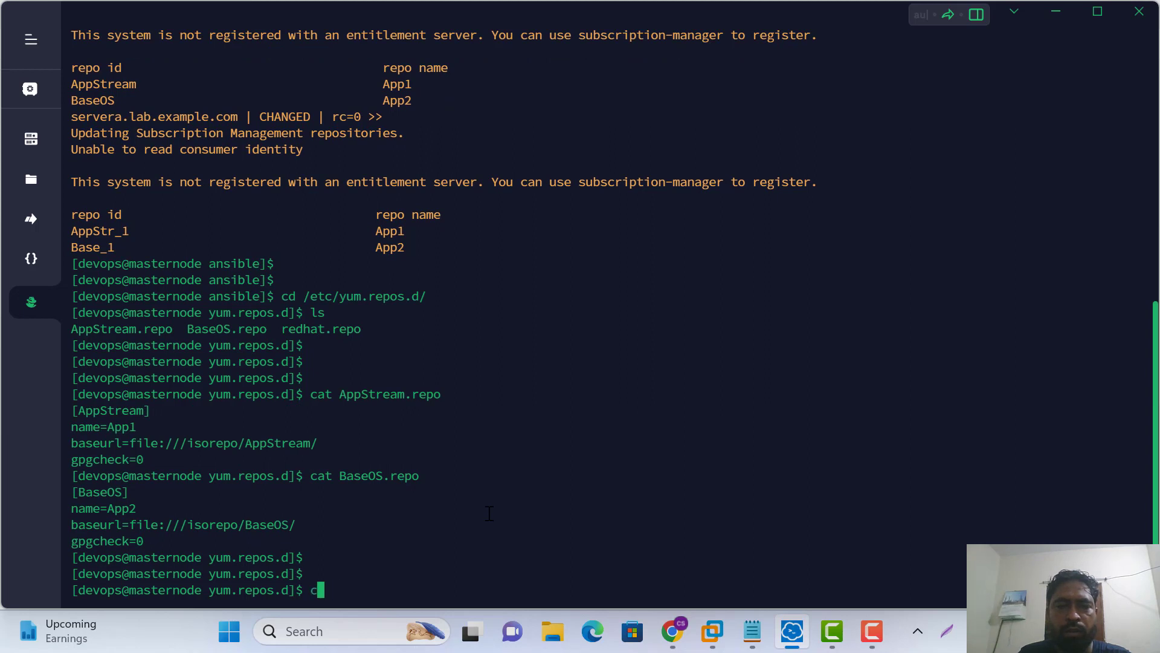
text(lear)
key(Return)
text(d]$ c)
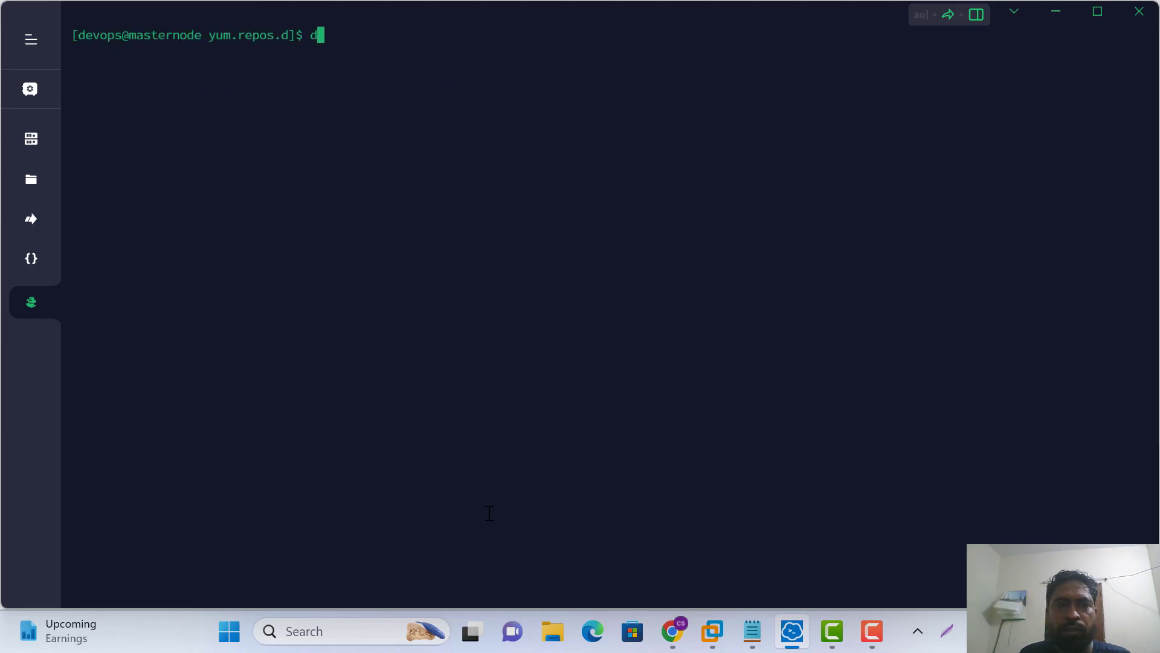
text(d)
Go to the home directory, list it, and enter the ansible folder
key(Return)
text(ls)
key(Return)
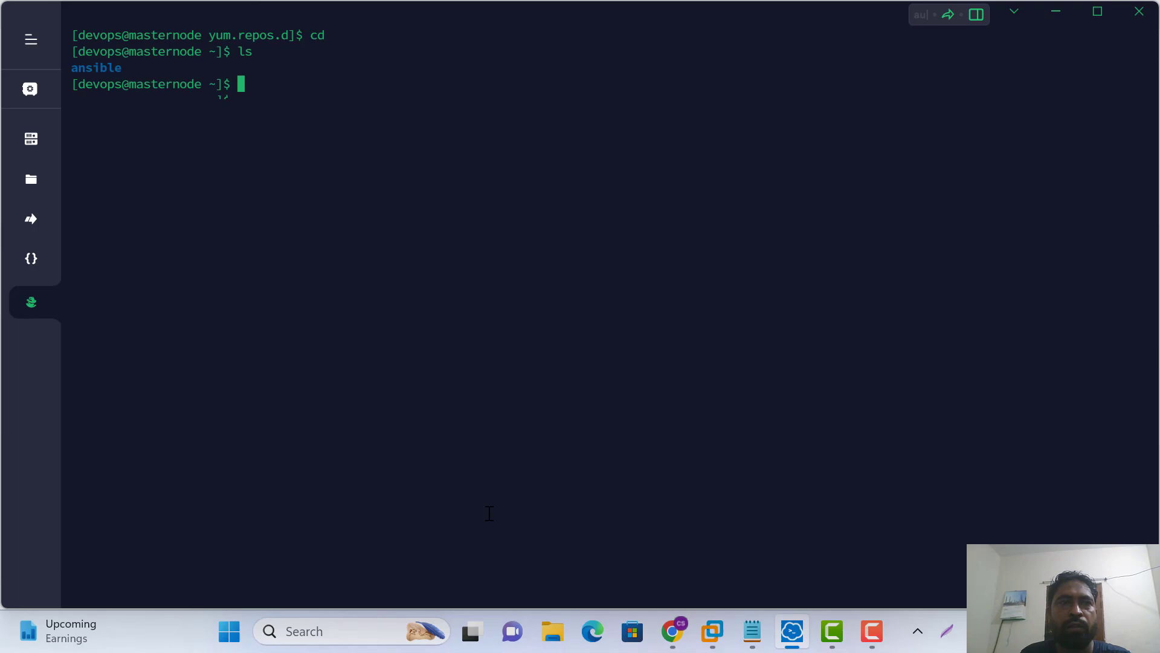
key(Return)
text(cd ans)
key(Tab)
key(Return)
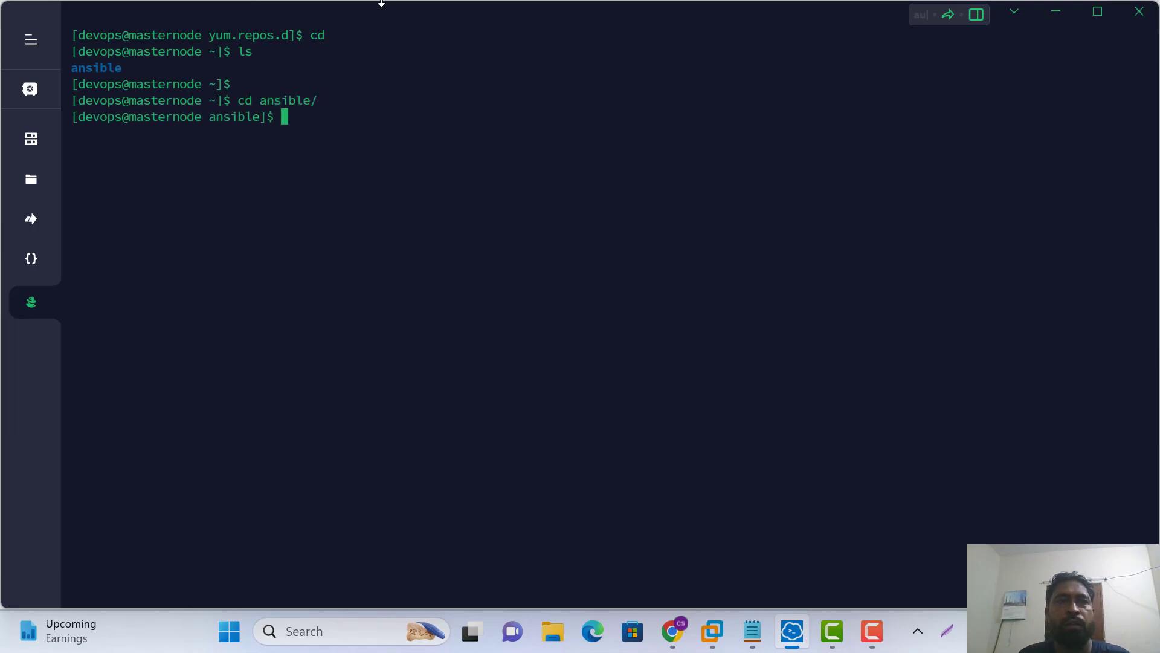
Clear the screen and display /etc/os-release, confirming RHEL 9.0
key(alt+Tab)
key(alt+Tab)
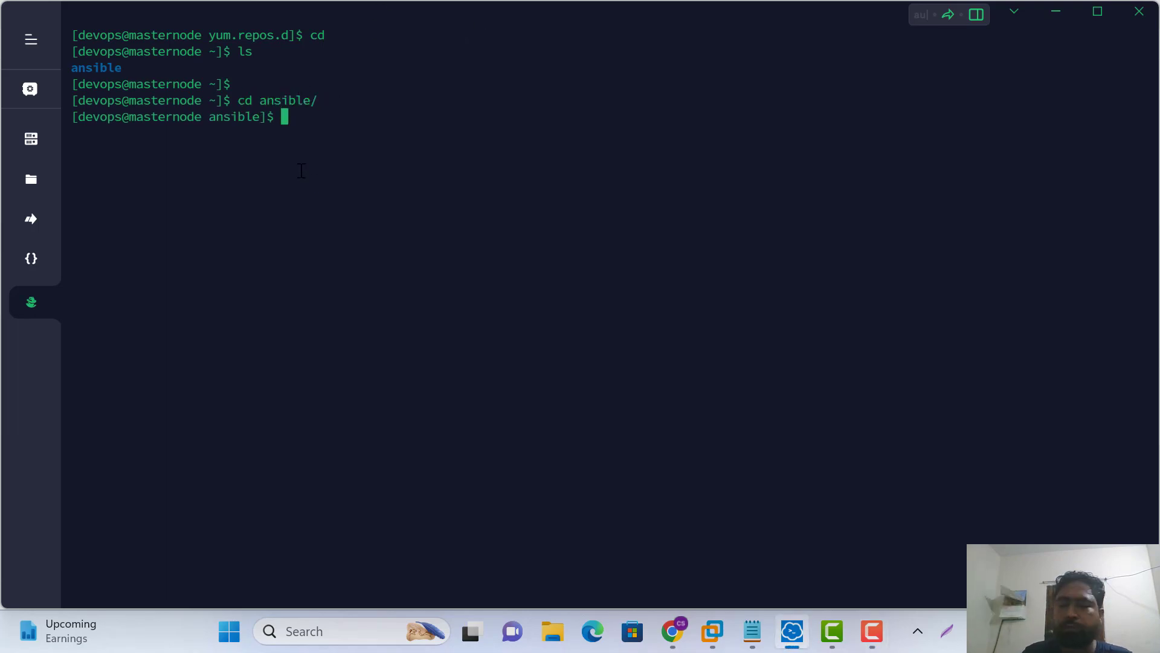
key(Return)
key(Return)
text(clear)
key(Return)
key(Return)
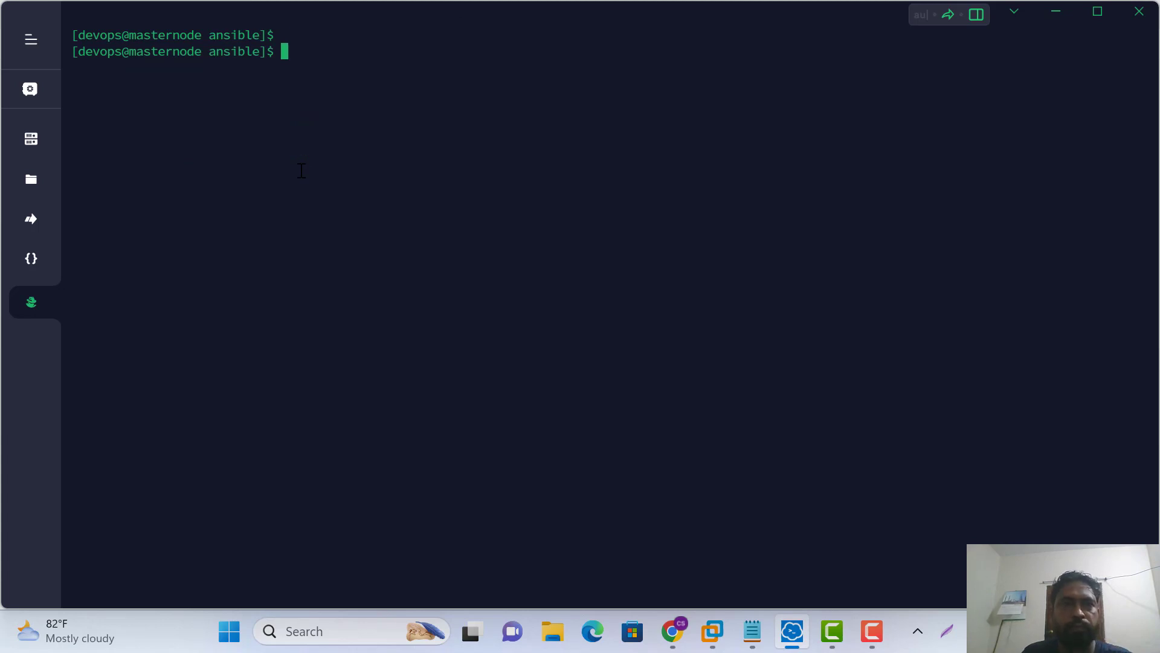
text(cat )
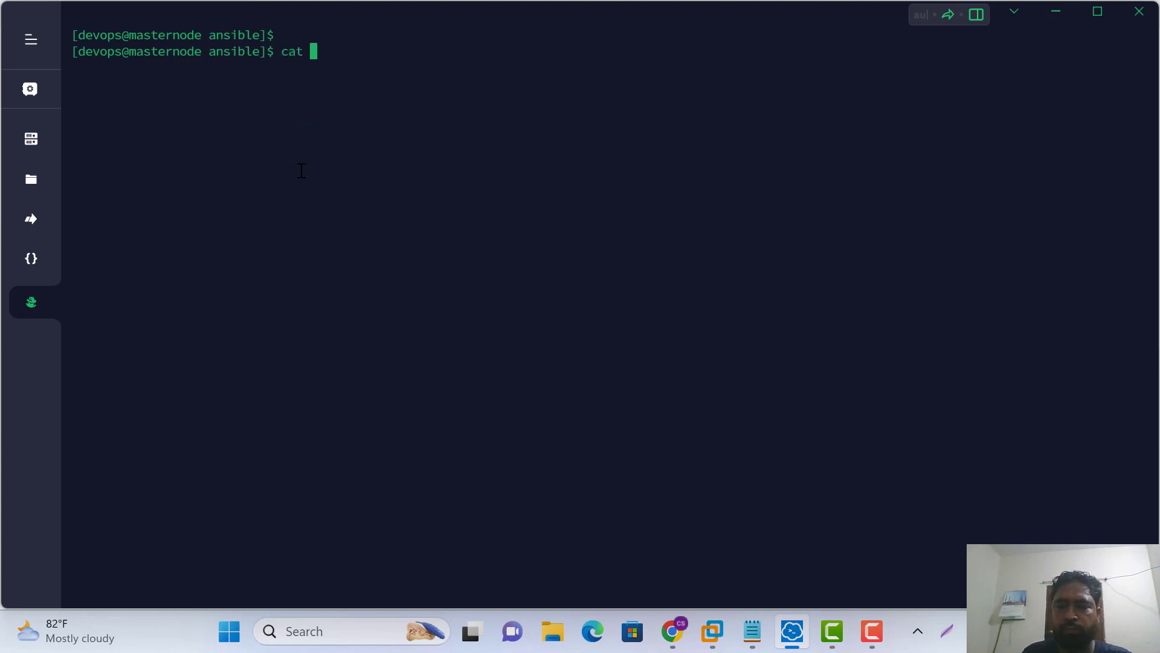
text(/etc/)
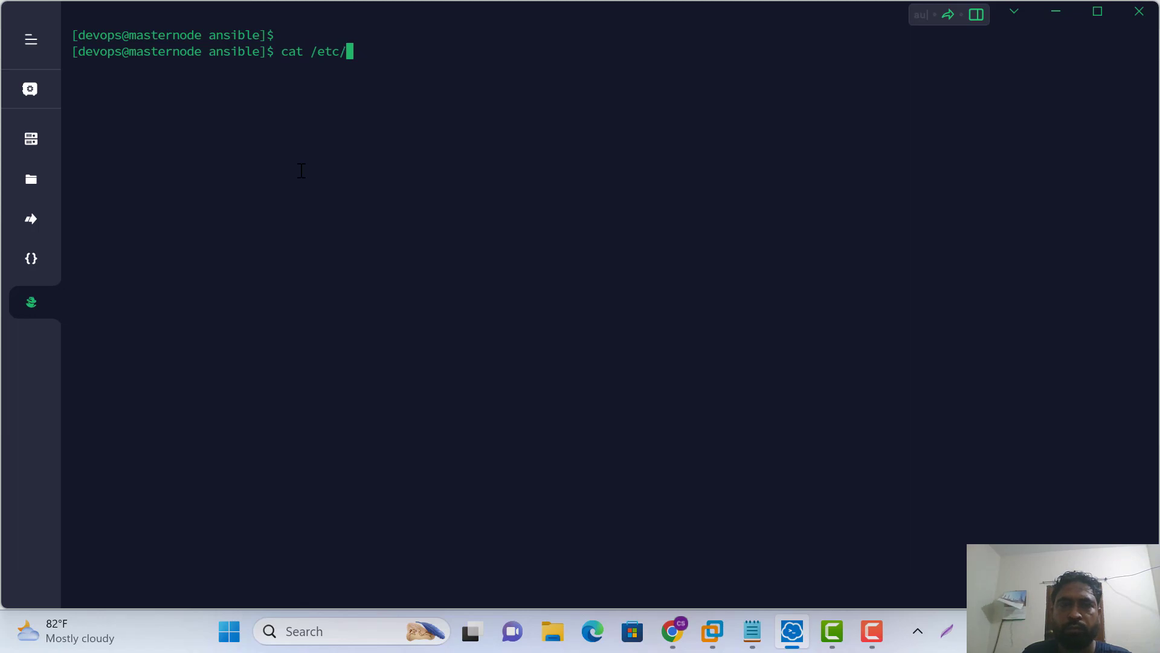
text(os)
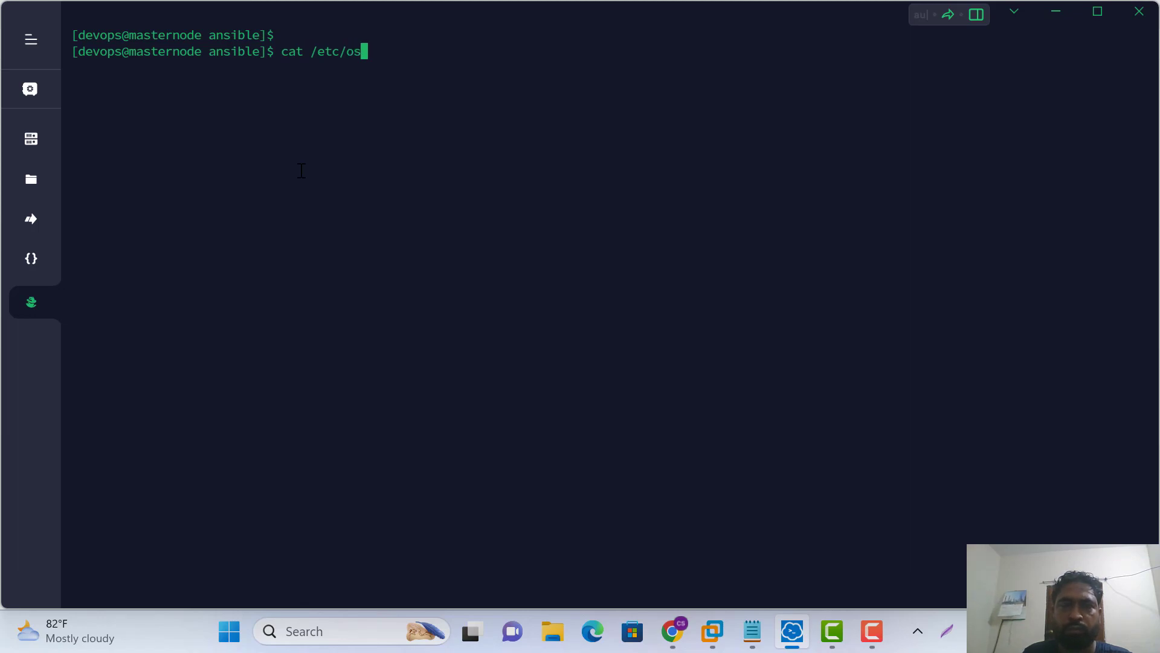
text(-r)
key(Tab)
key(Return)
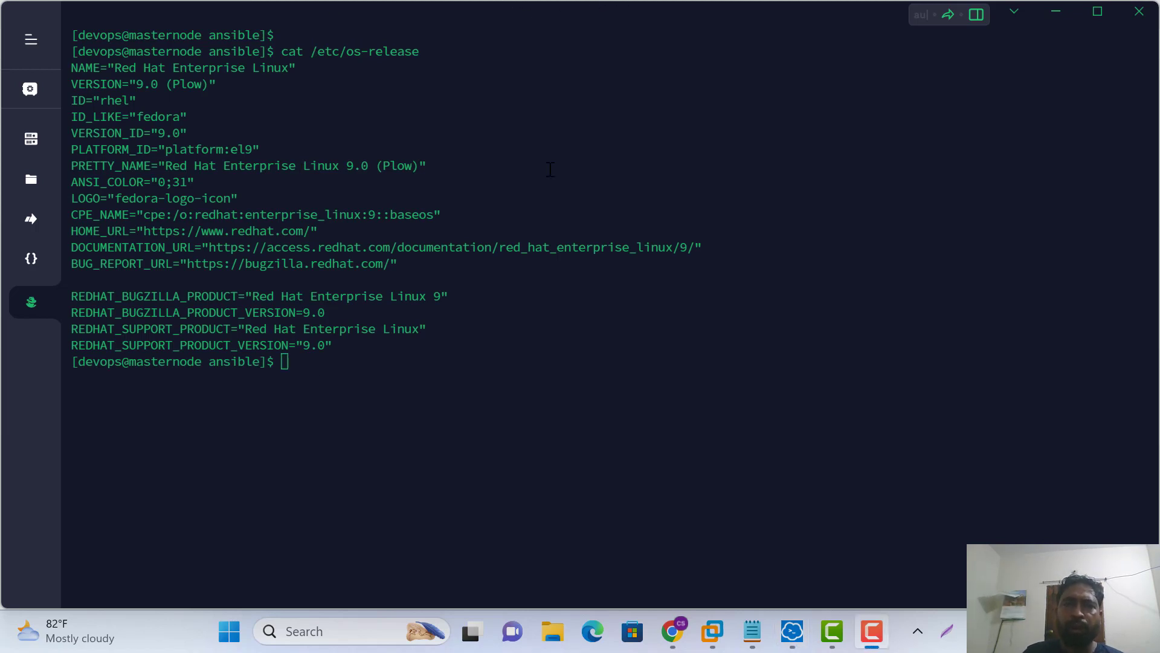
Clear again and list the ansible folder, showing ansible.cfg and inventory
key(Return)
key(Return)
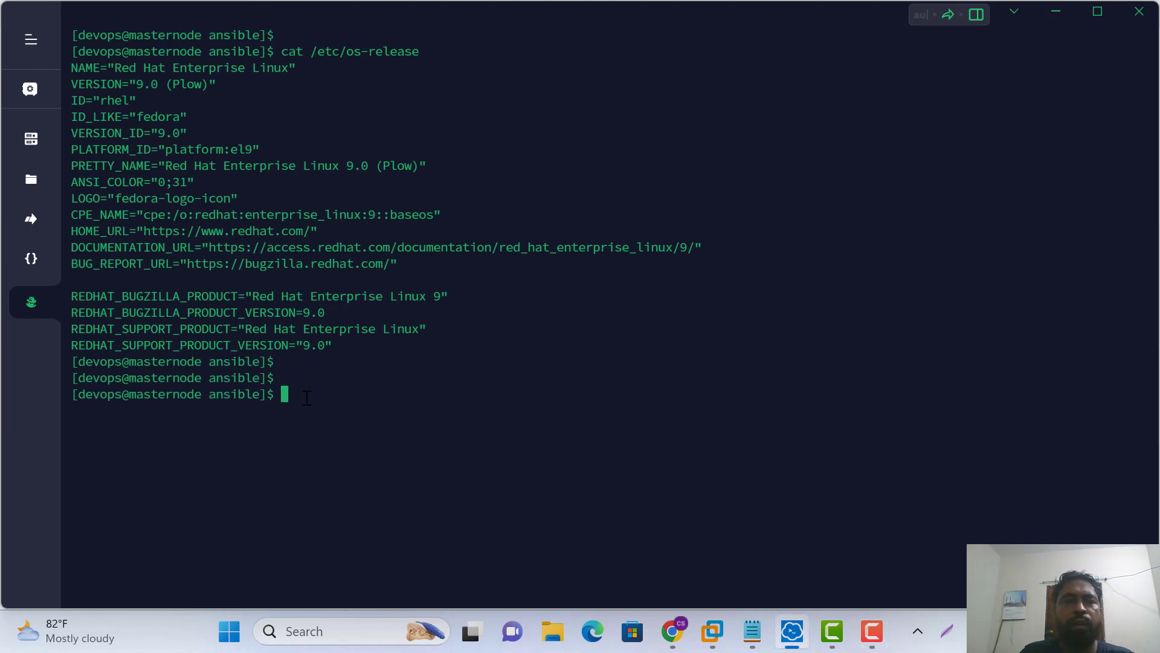
text(clear)
key(Return)
key(Return)
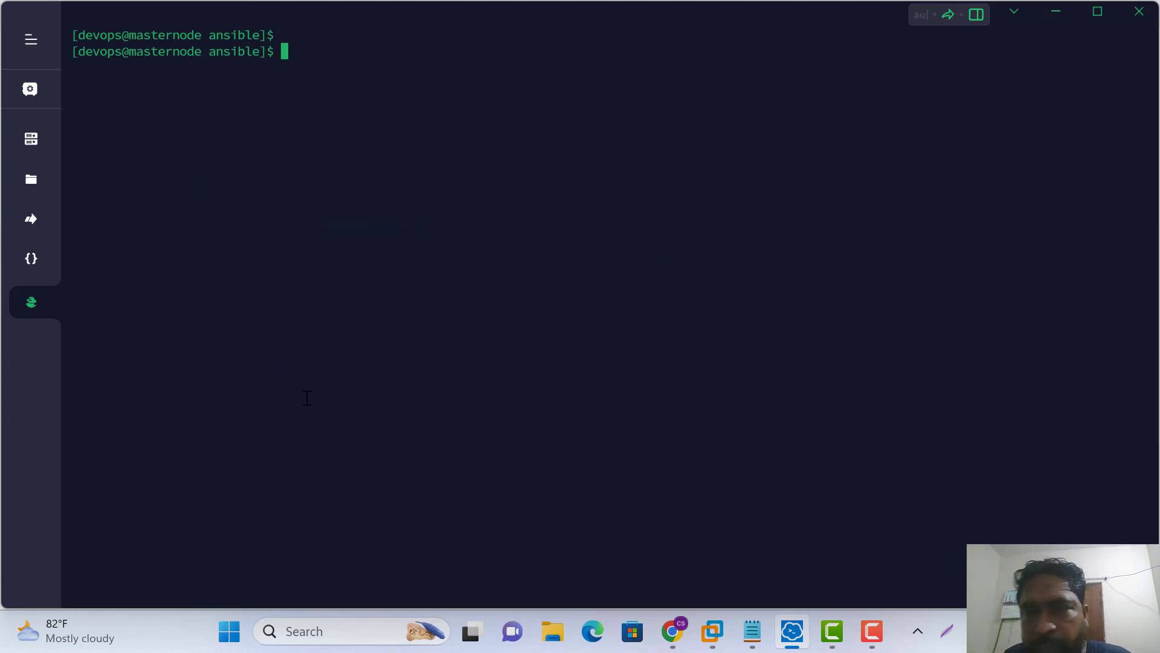
text(ls)
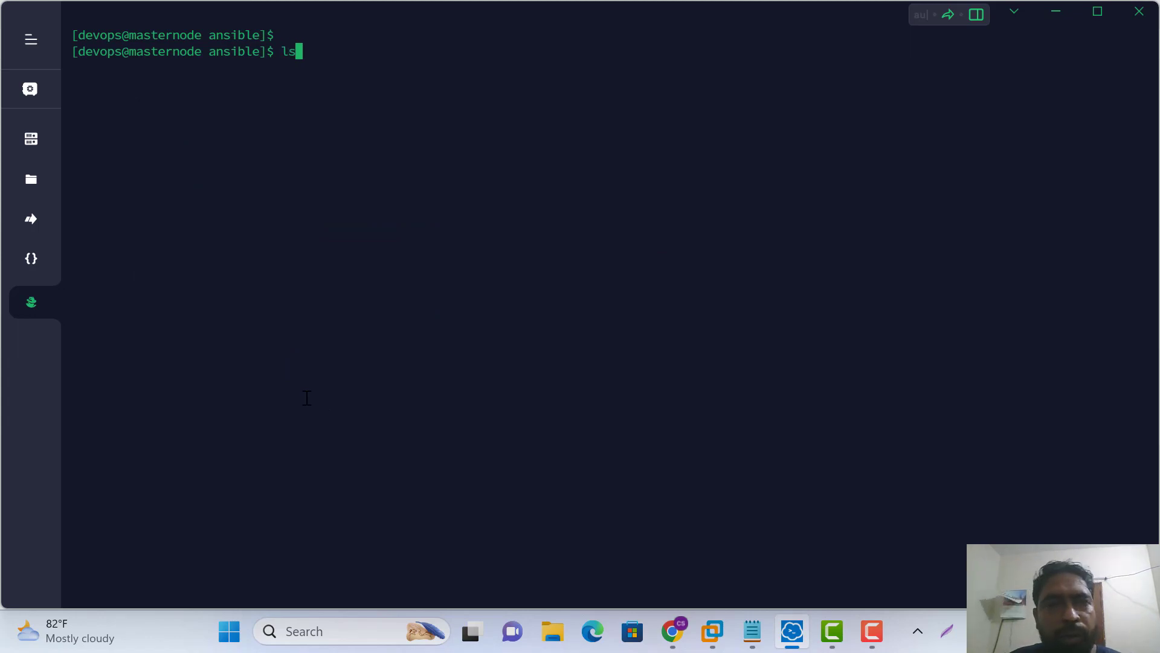
key(Return)
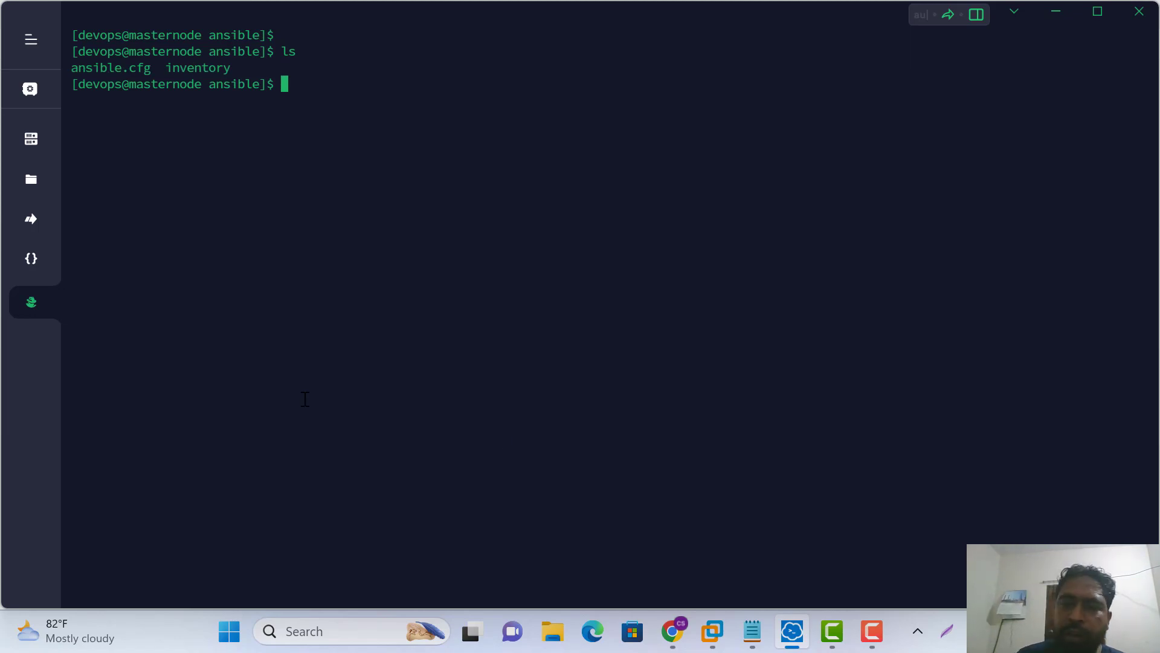
Copy 'repo.yml' from line 5 of the task notes, then minimize Notepad
click(751, 631)
click(806, 544)
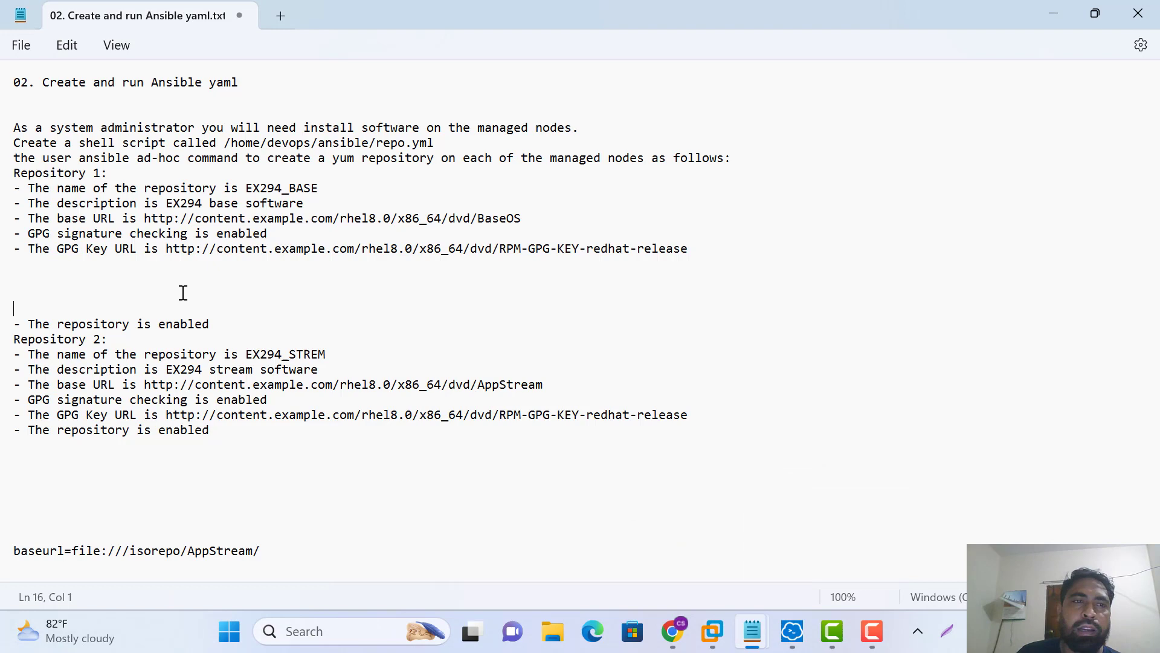
click(220, 134)
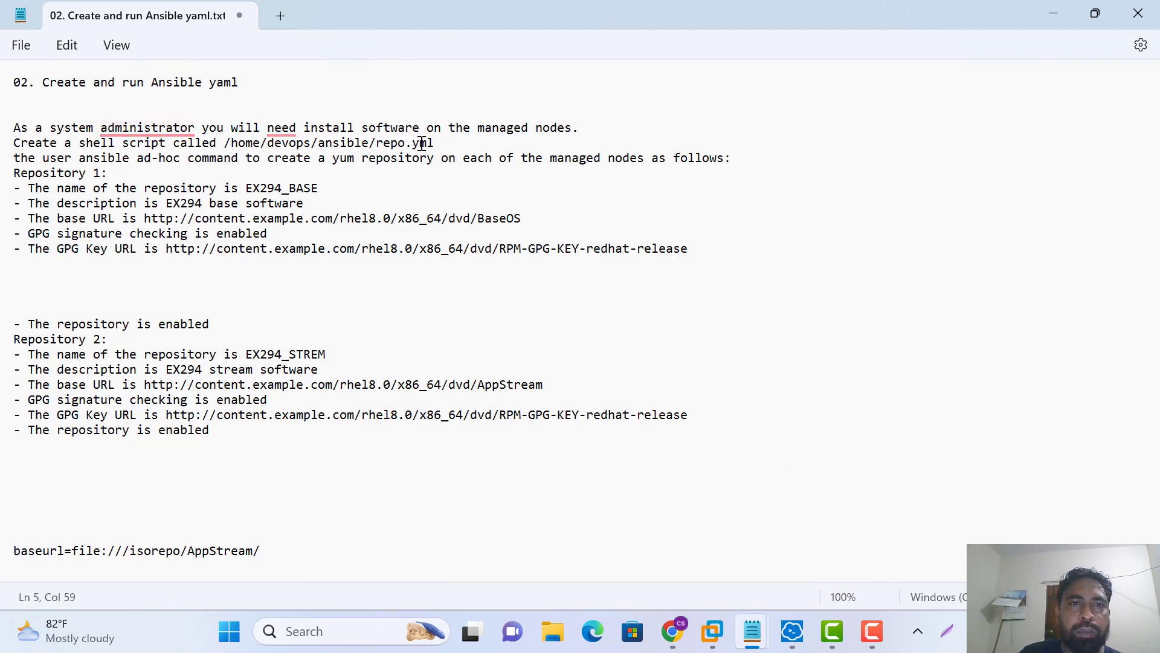
drag(435, 143, 373, 145)
key(ctrl+c)
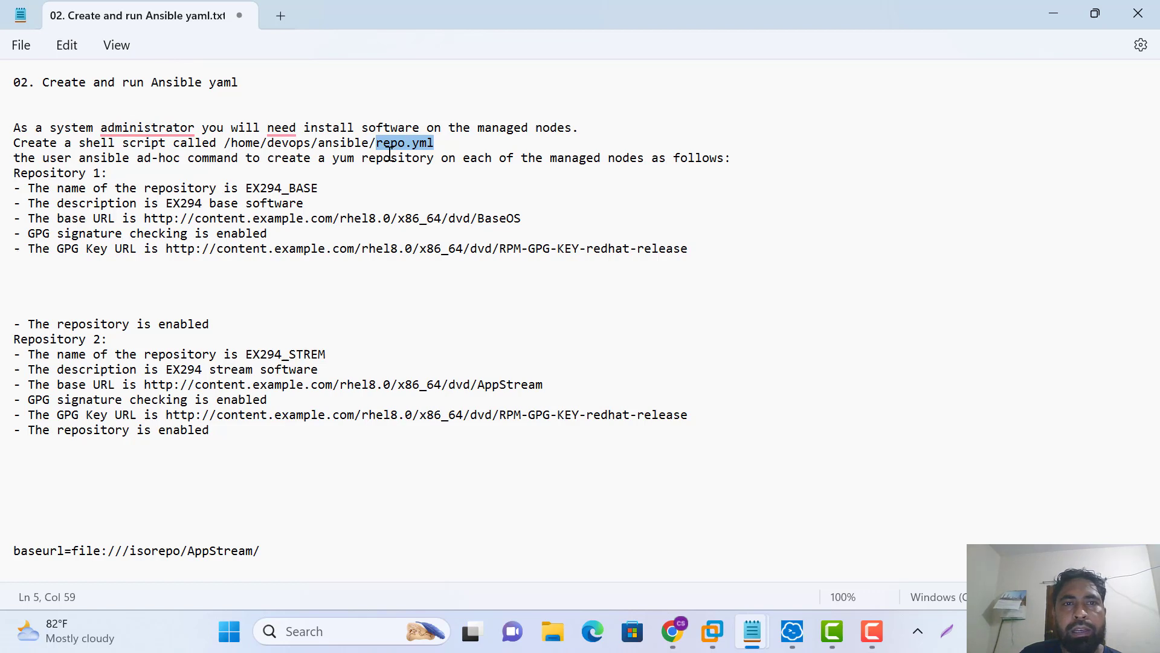
click(1054, 13)
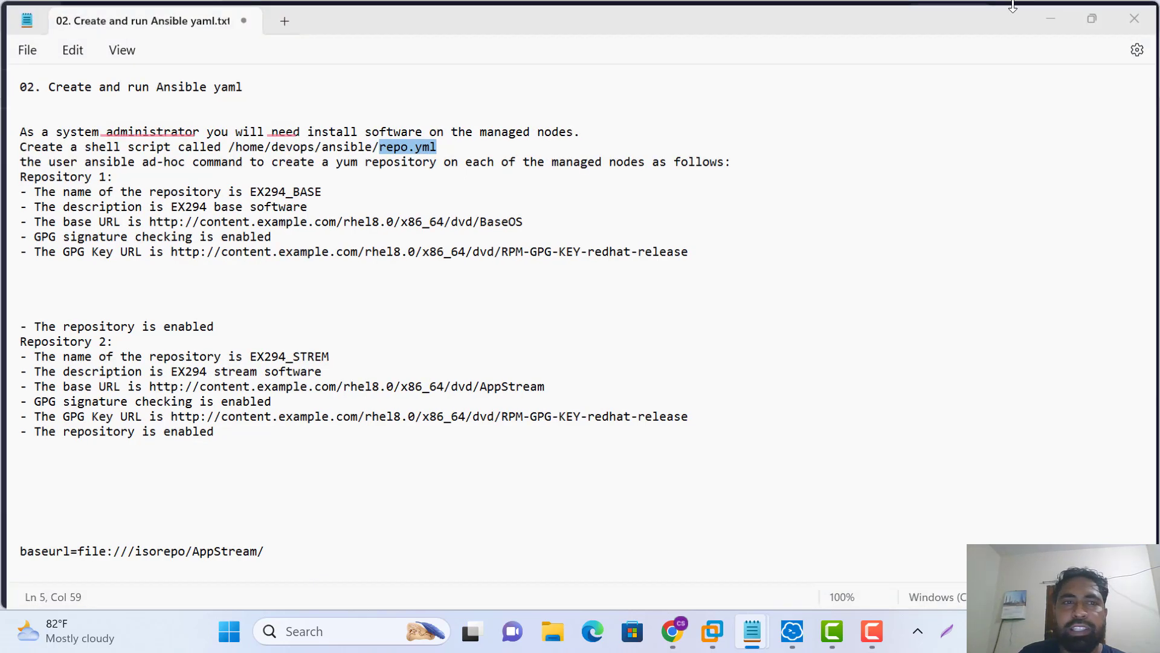
Open repo.yml in vim from the ansible folder
key(ctrl+shift+v)
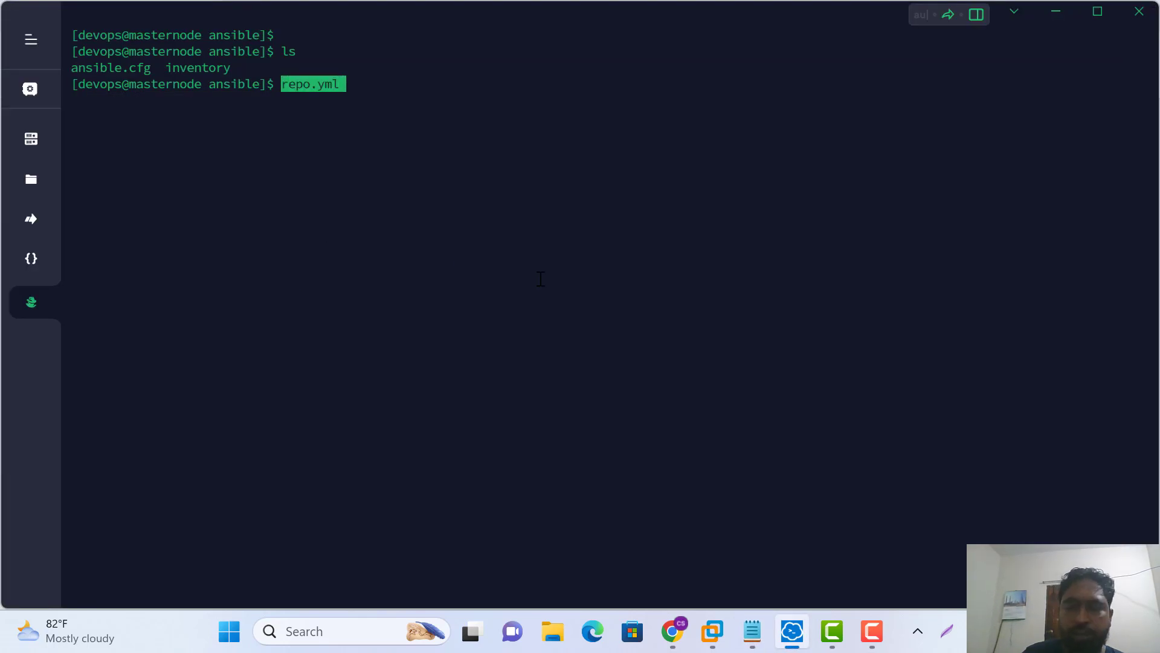
key(Left)
key(Left)
key(Left)
key(Left)
key(Left)
key(Left)
text(vim)
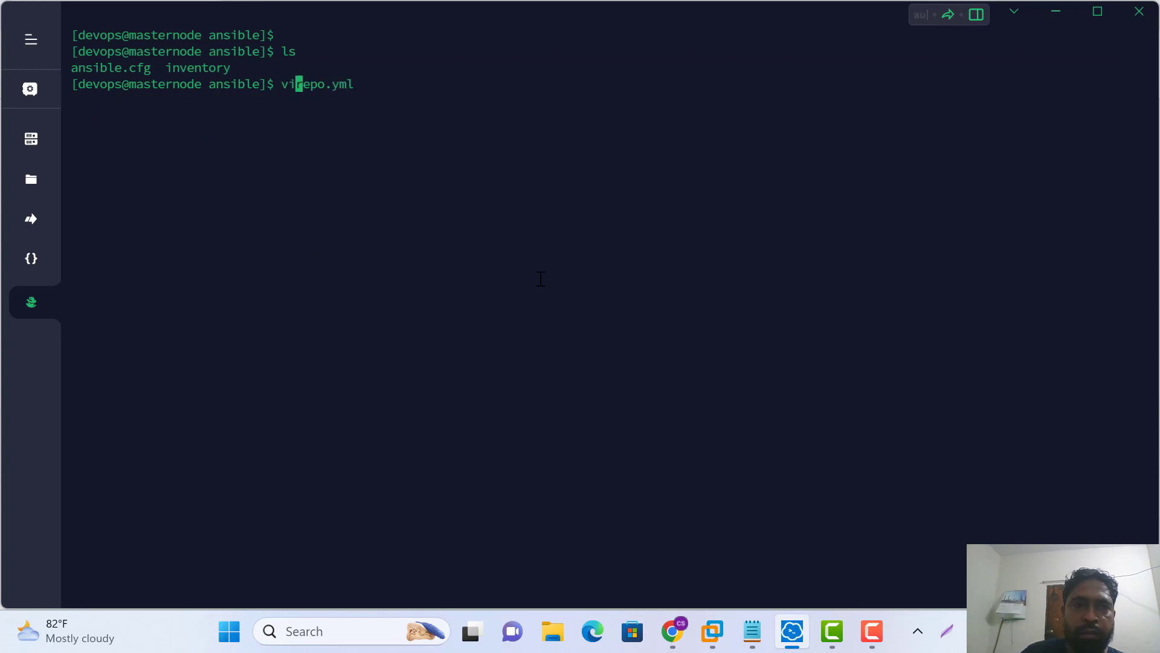
key(Return)
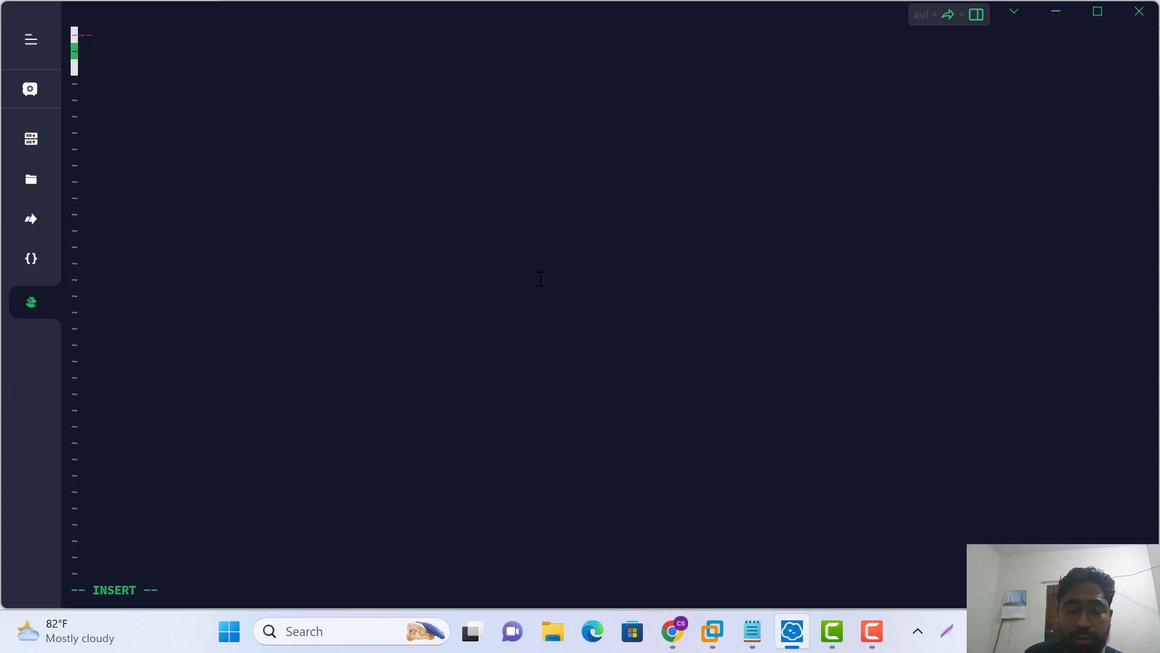
text(-)
Enter the play line '- name: YUM_Config', fixing typos and indentation
key(BackSpace)
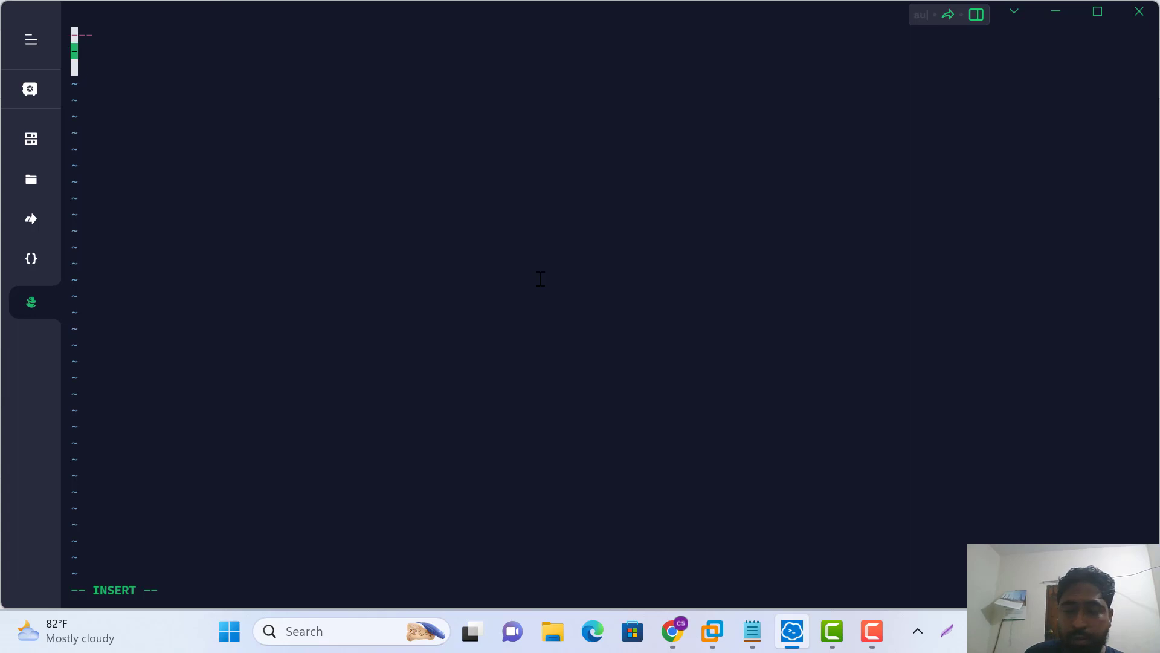
text(na)
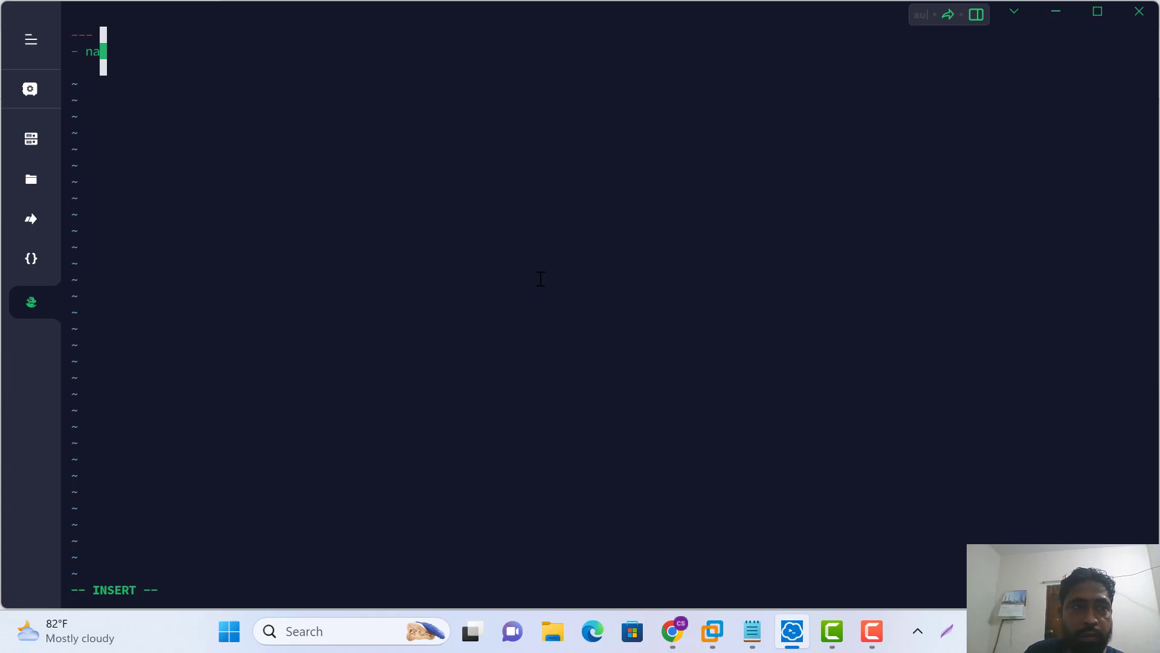
text(me: Y)
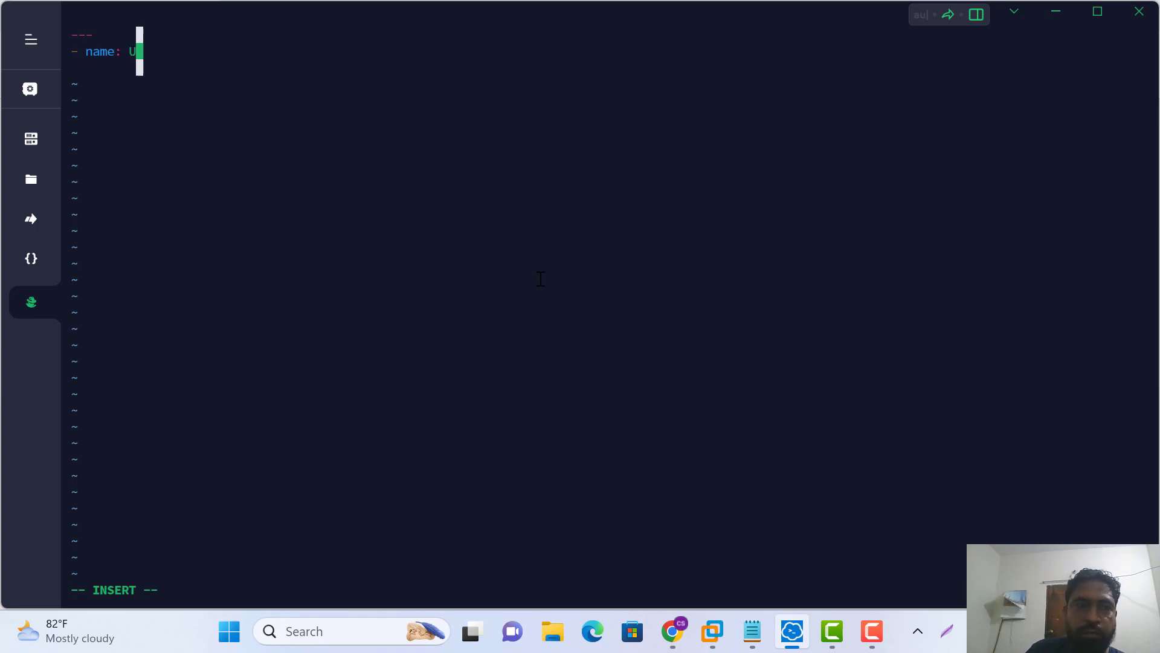
text(UM)
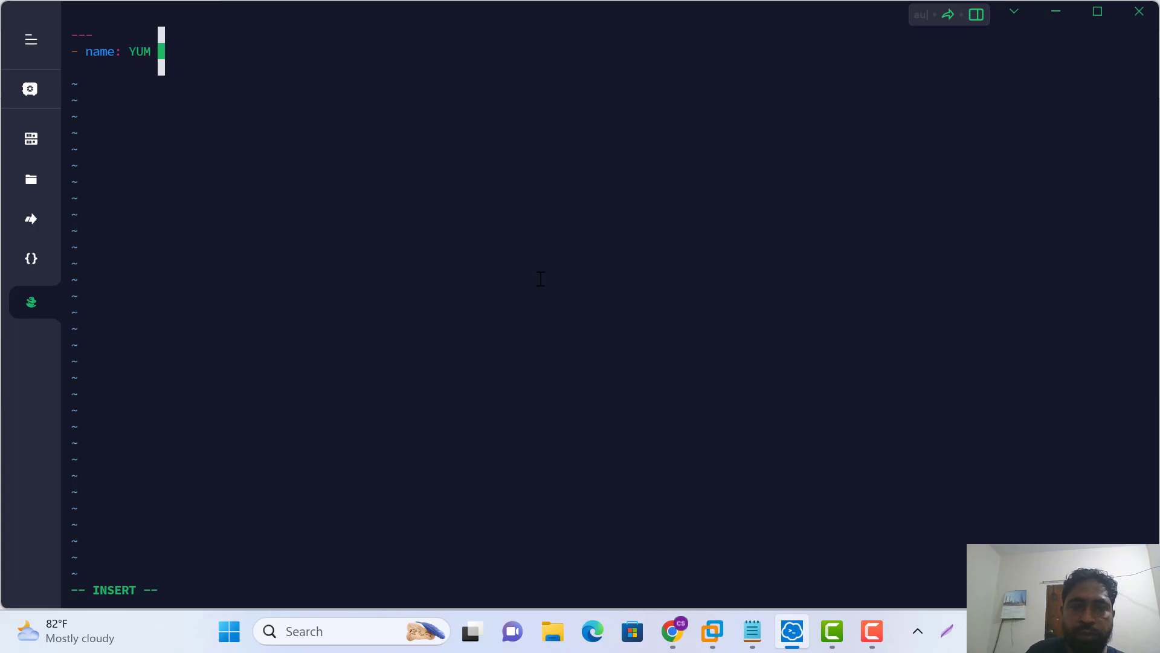
key(BackSpace)
text(_c)
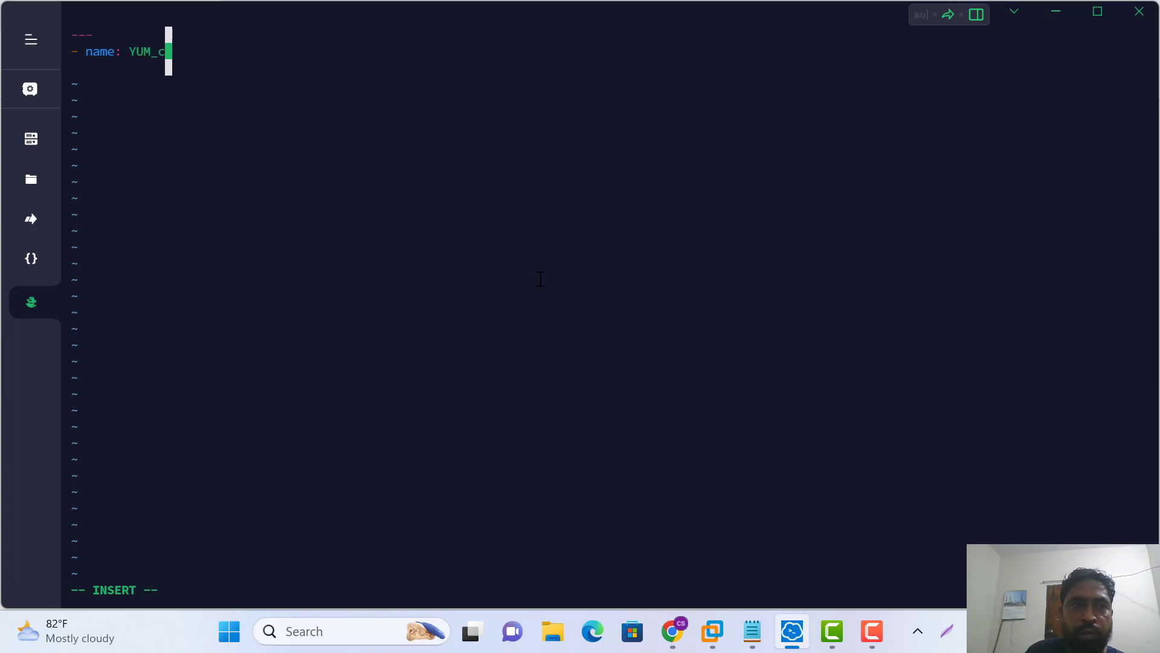
text(on)
key(BackSpace)
key(BackSpace)
key(BackSpace)
text(C)
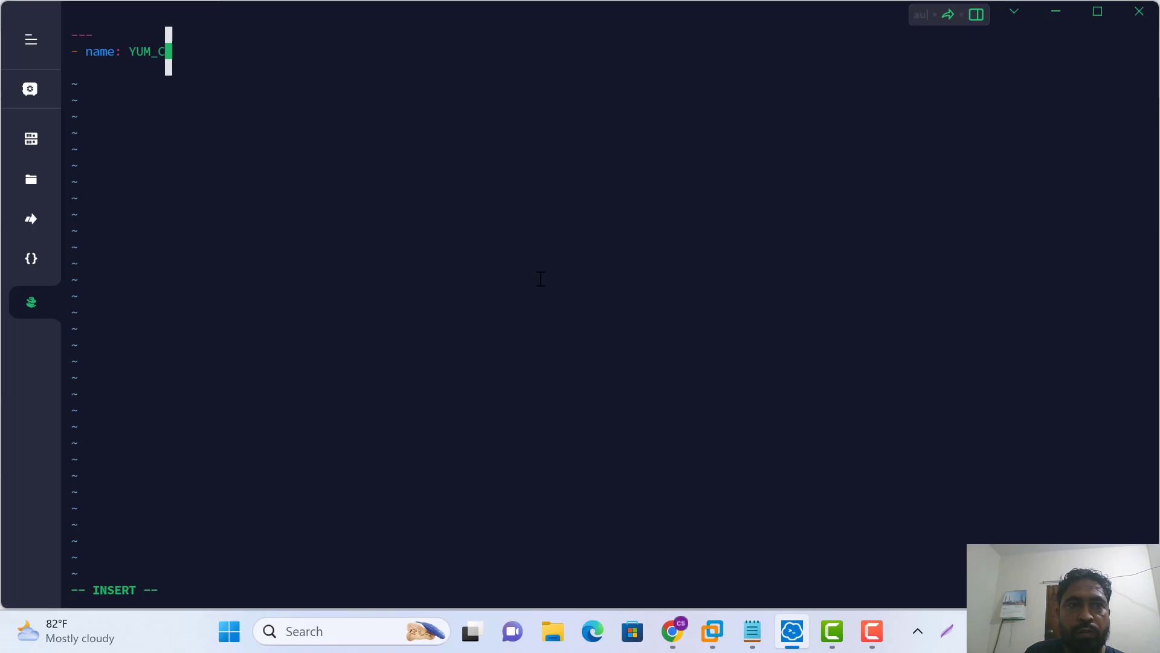
text(onfig)
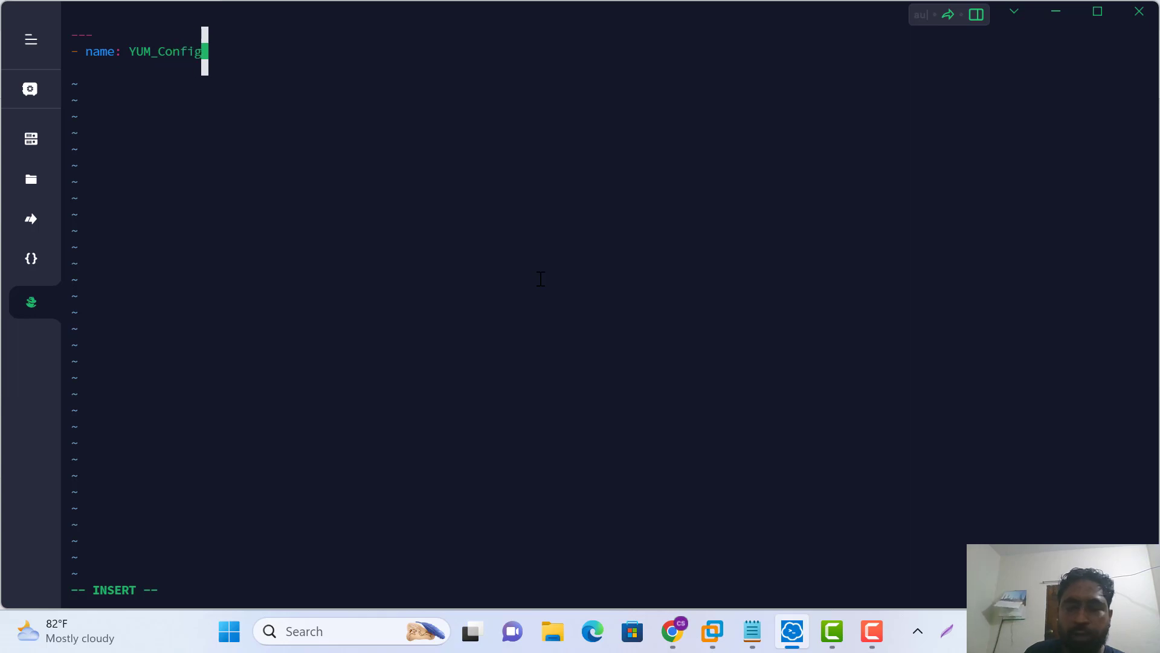
key(Return)
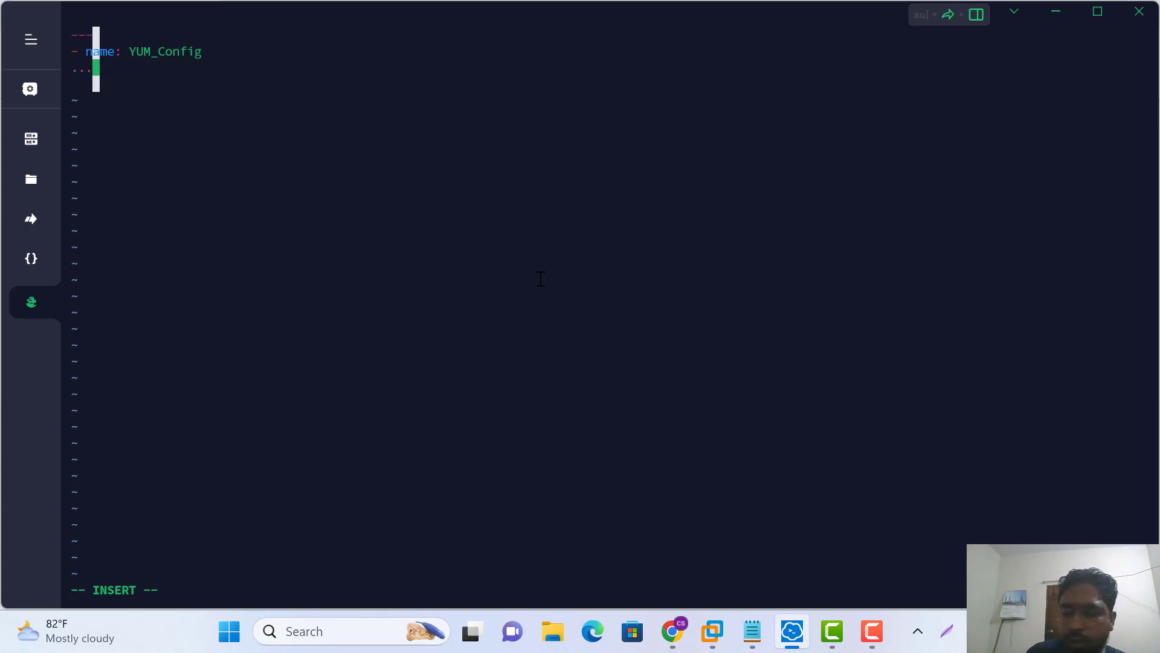
key(BackSpace)
Add 'hosts: all', 'tasks:' and a first '- name: ' line
key(Right)
key(Right)
key(Right)
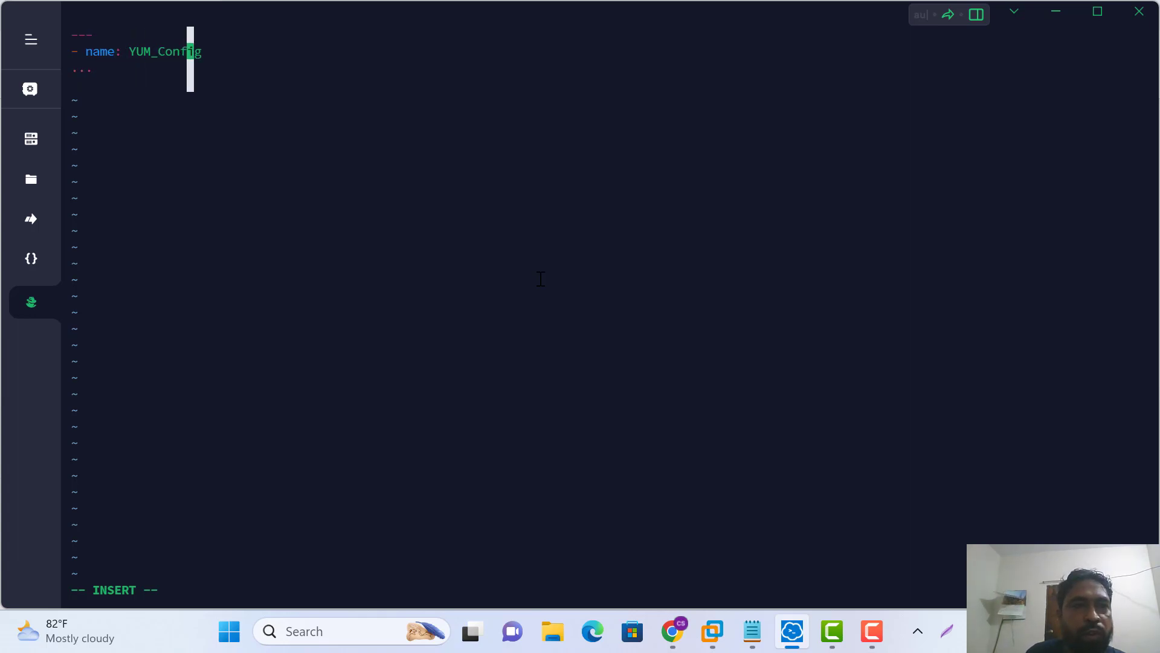
key(End)
key(Return)
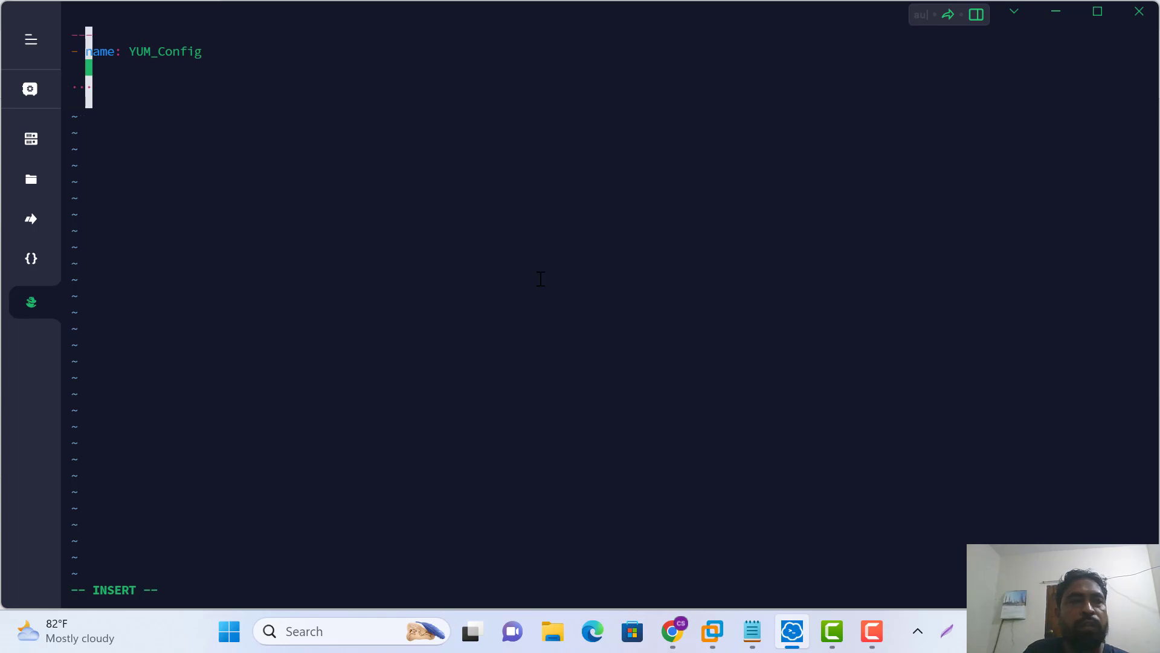
text(hosts)
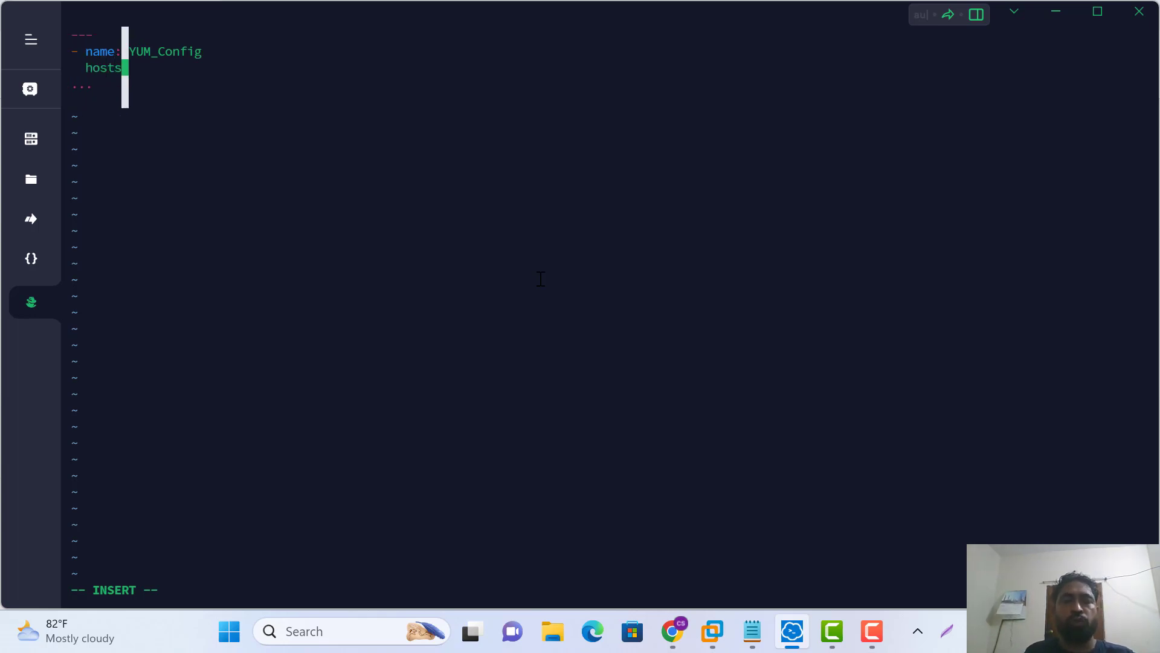
text(: all)
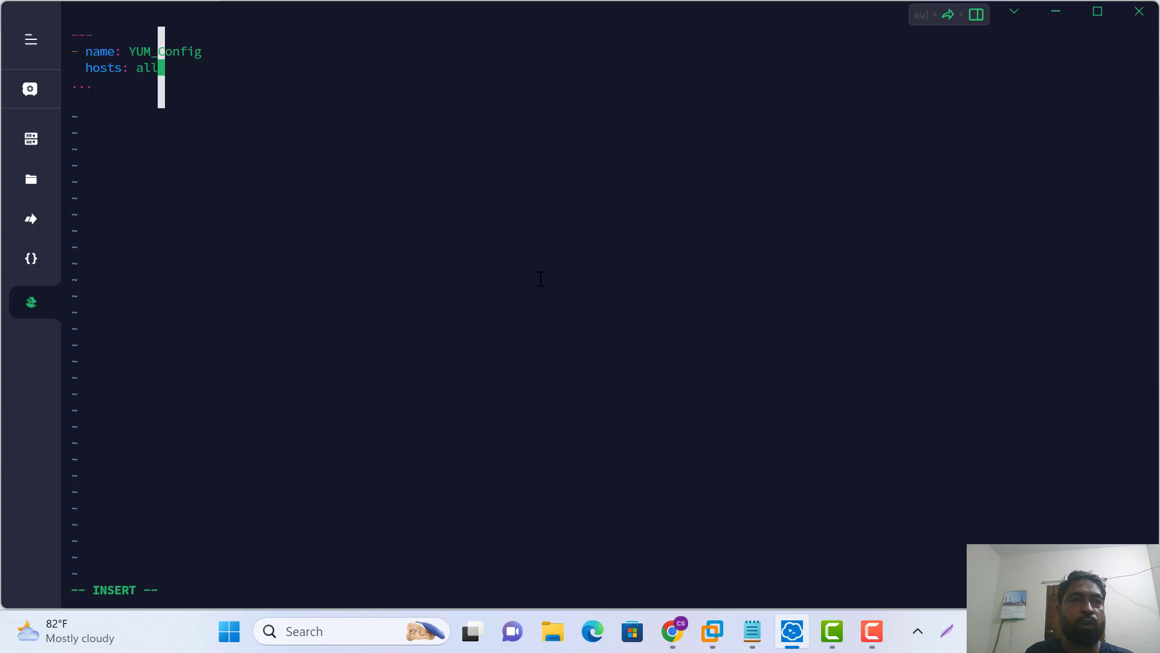
key(Return)
text(ta)
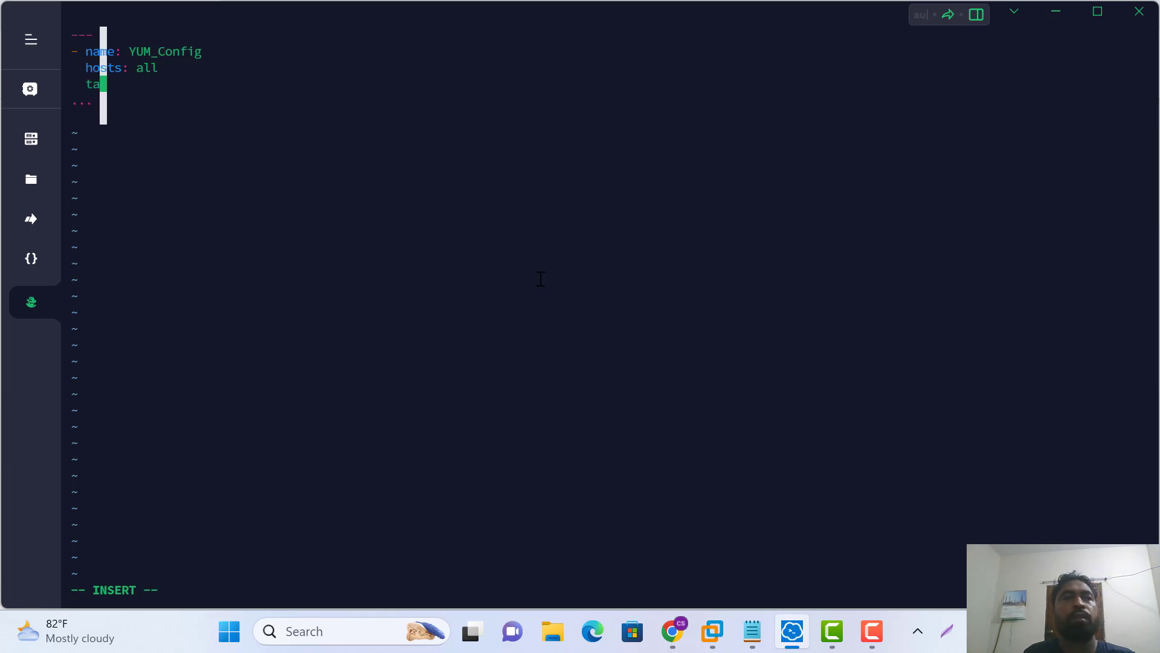
text(sks:)
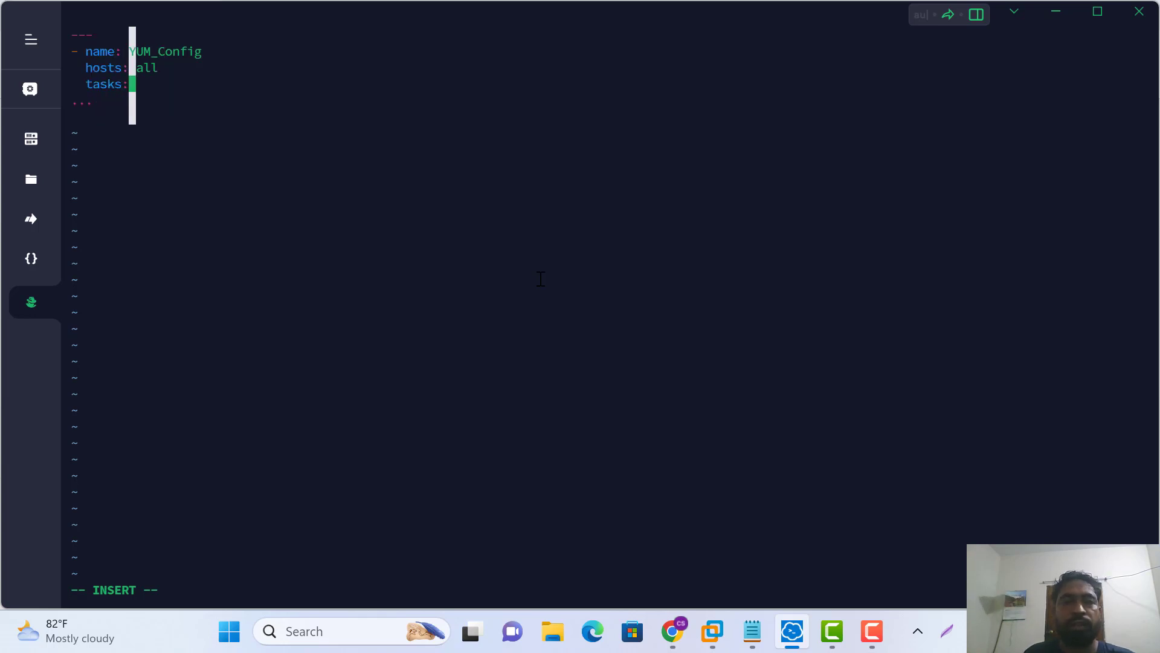
key(Return)
text(- )
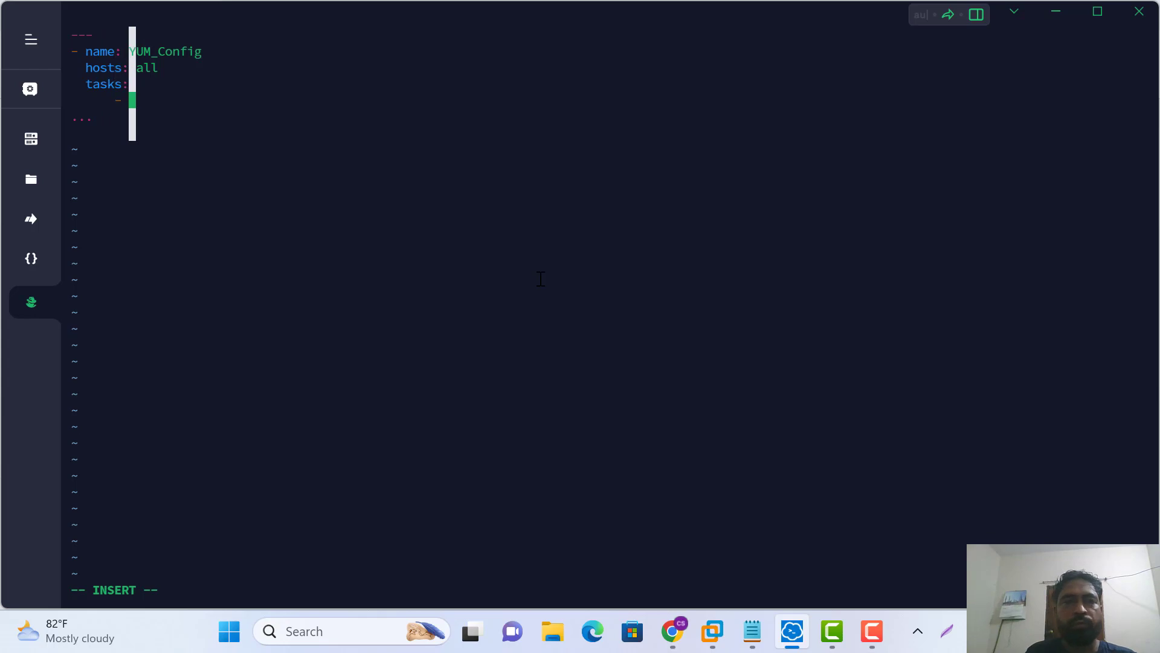
text(name)
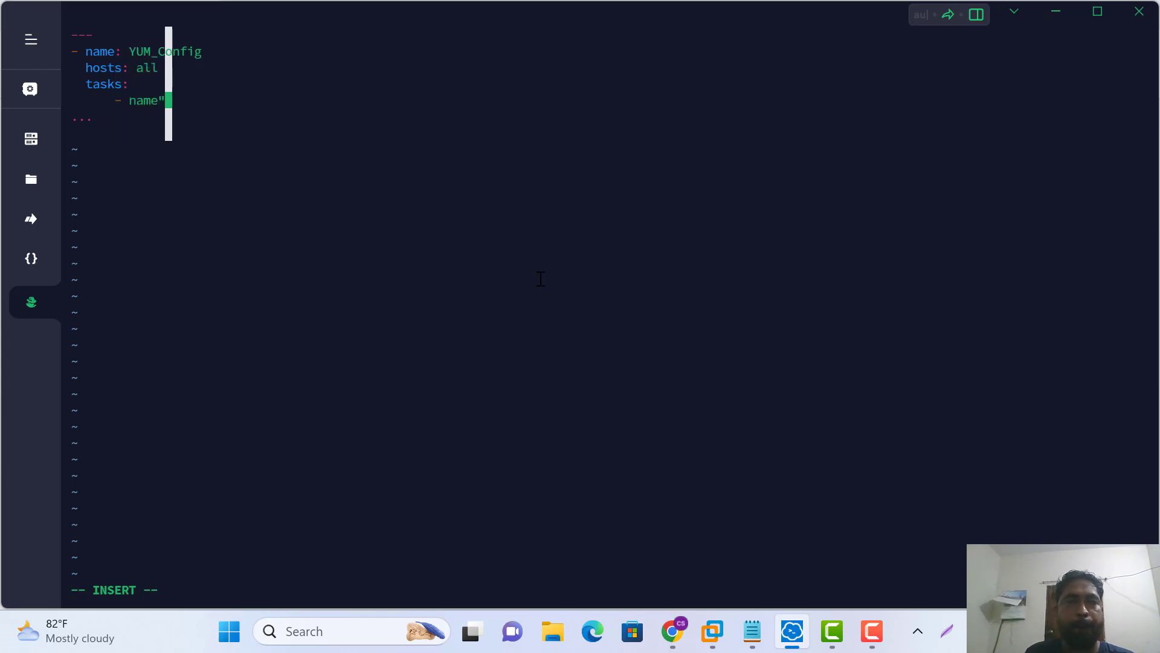
text(:)
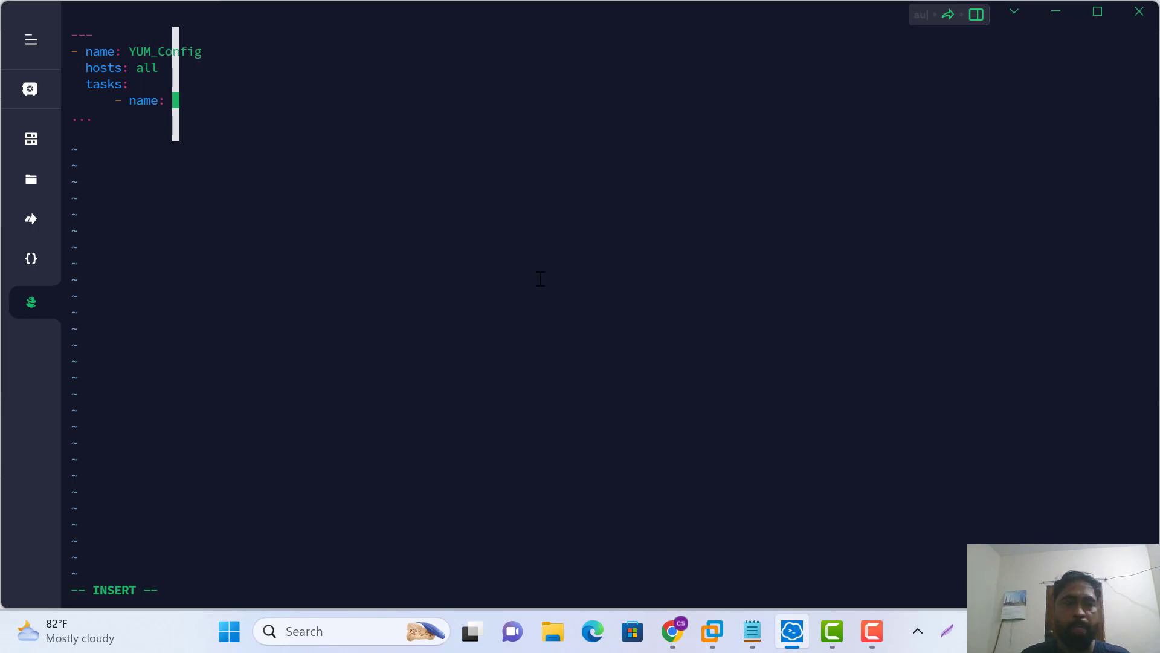
mouse_move(751, 631)
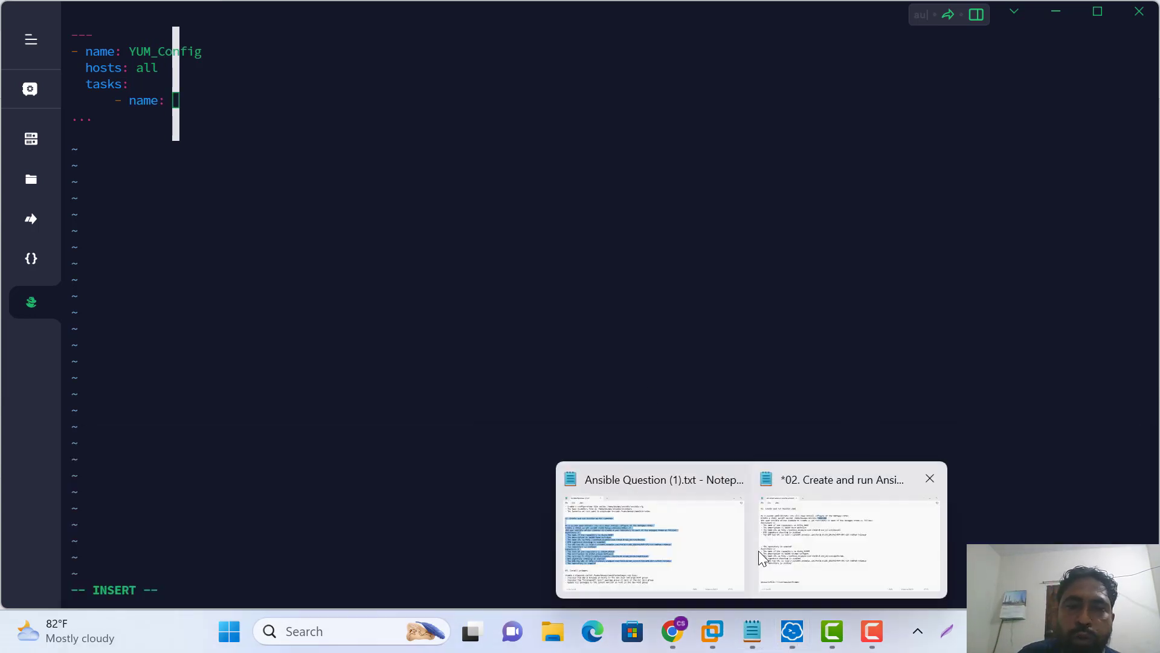
Copy BaseOS from the notes' base URL and paste it as the first task name
click(759, 551)
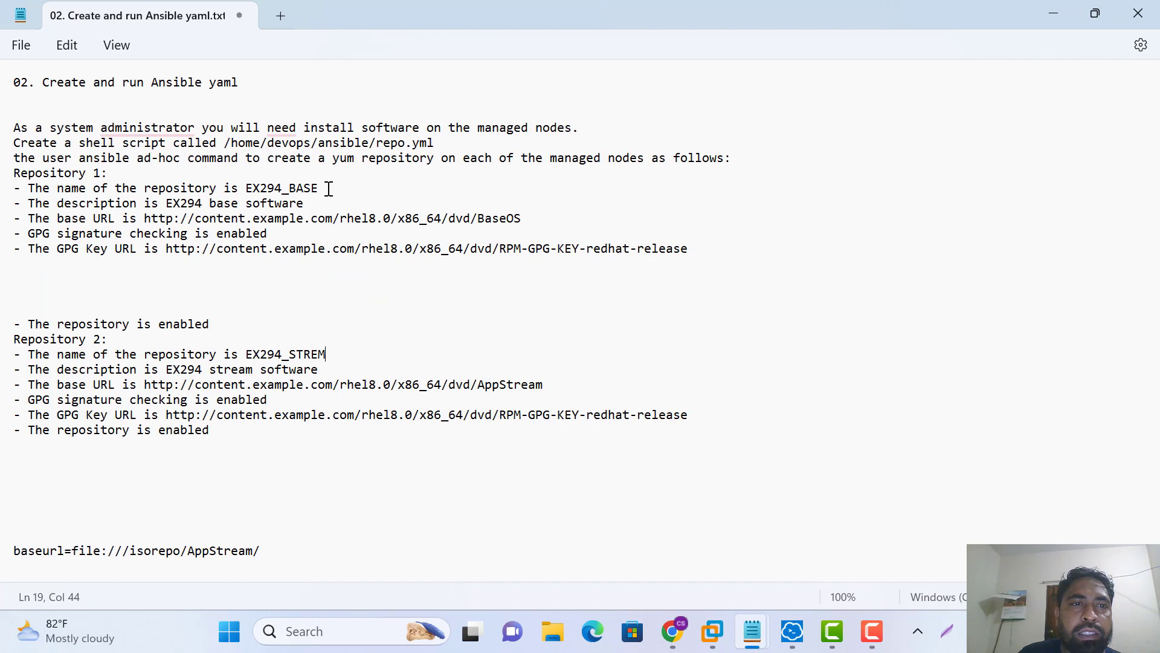
drag(319, 188, 246, 187)
key(ctrl+c)
click(357, 188)
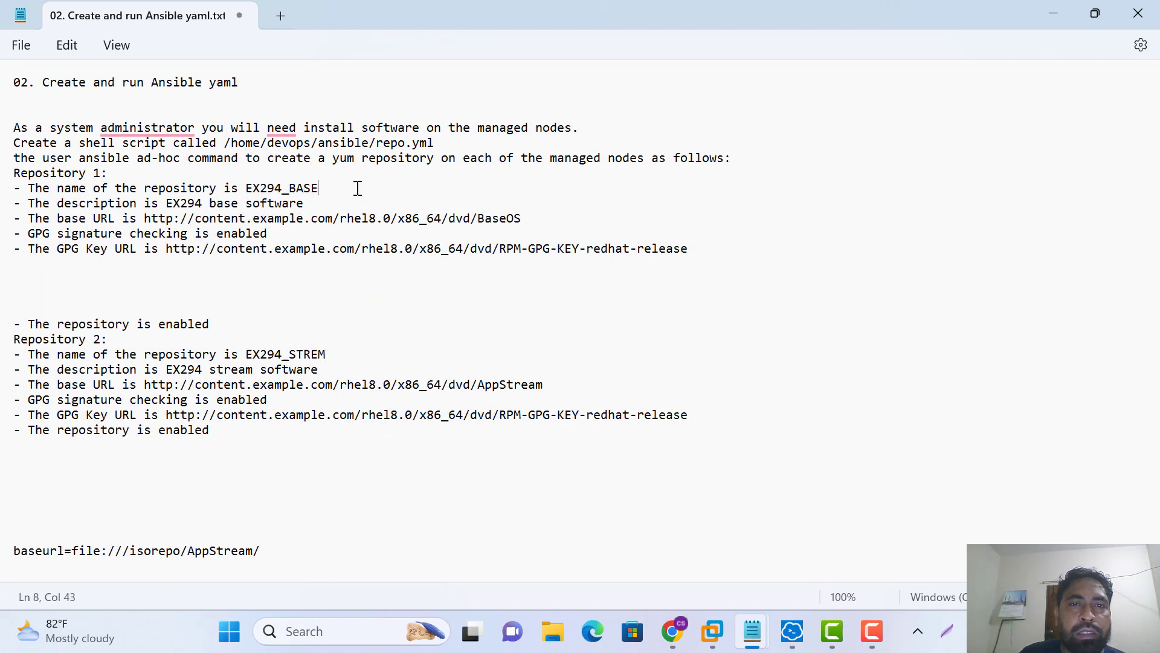
drag(522, 219, 477, 218)
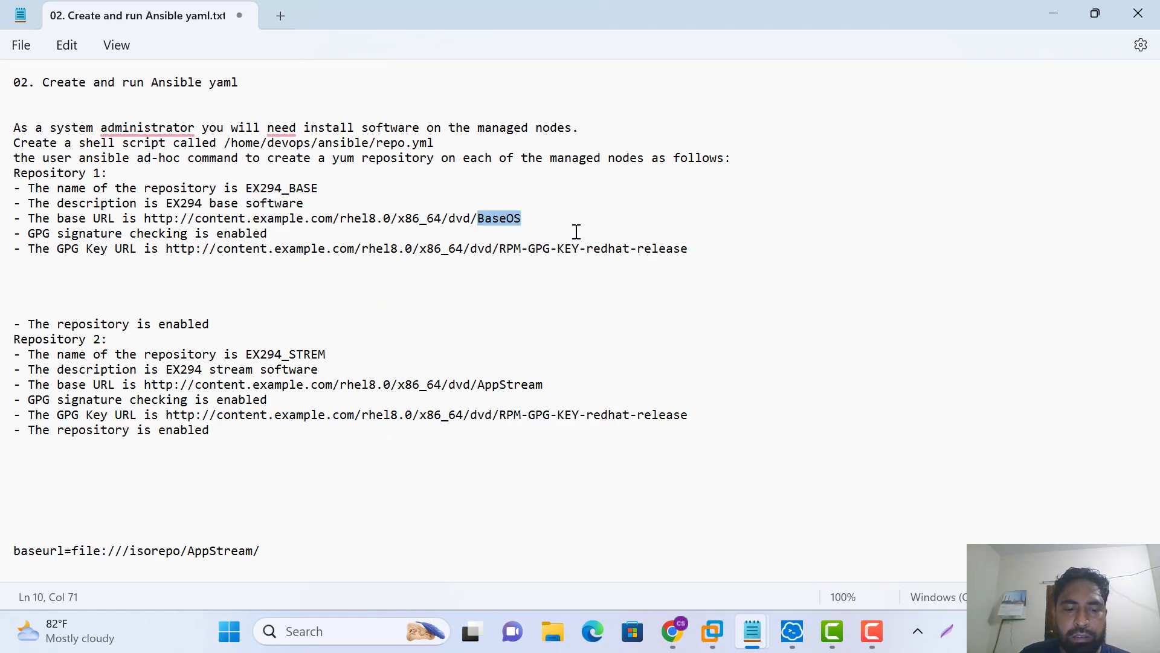
key(ctrl+c)
click(1044, 12)
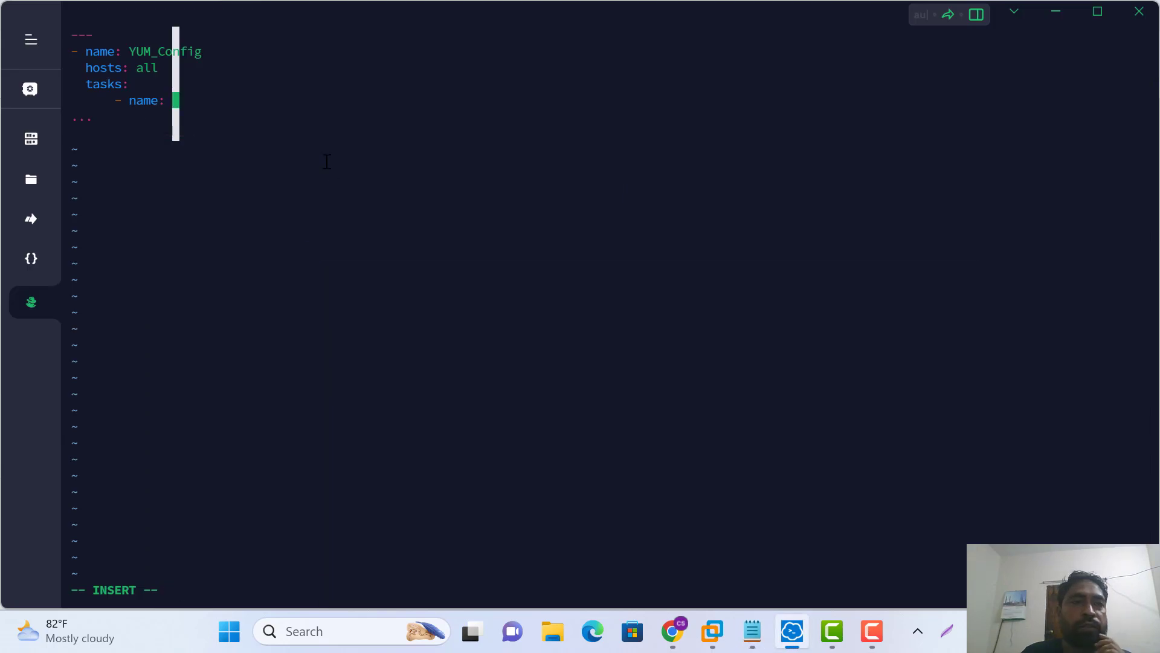
key(ctrl+shift+v)
key(Return)
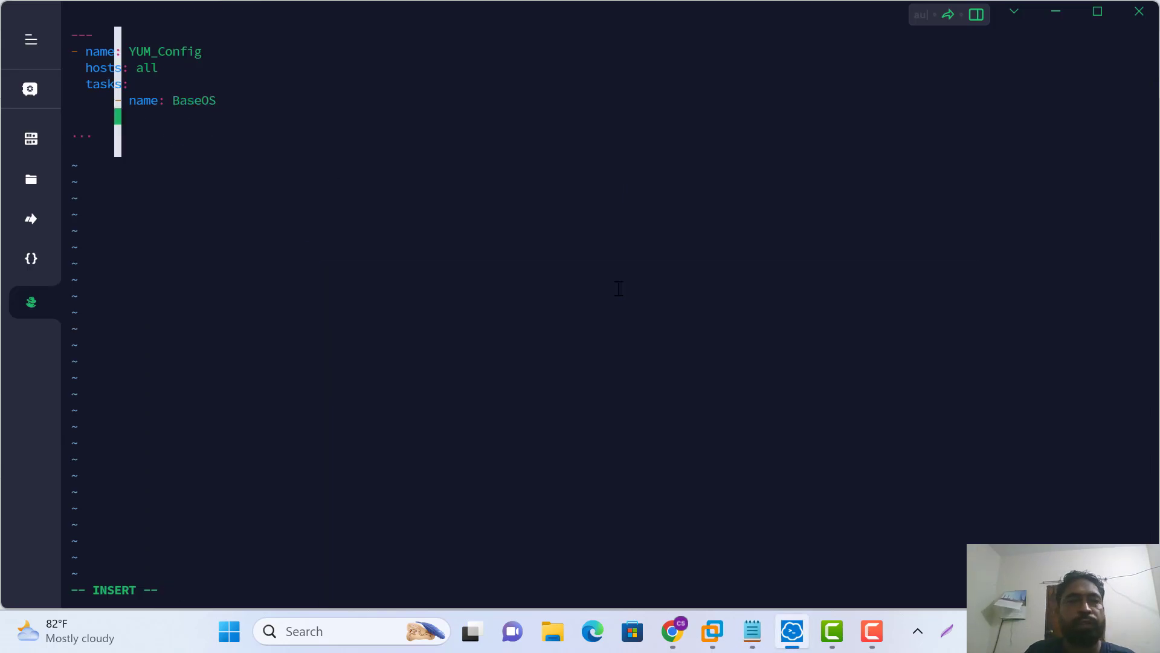
text(yuj)
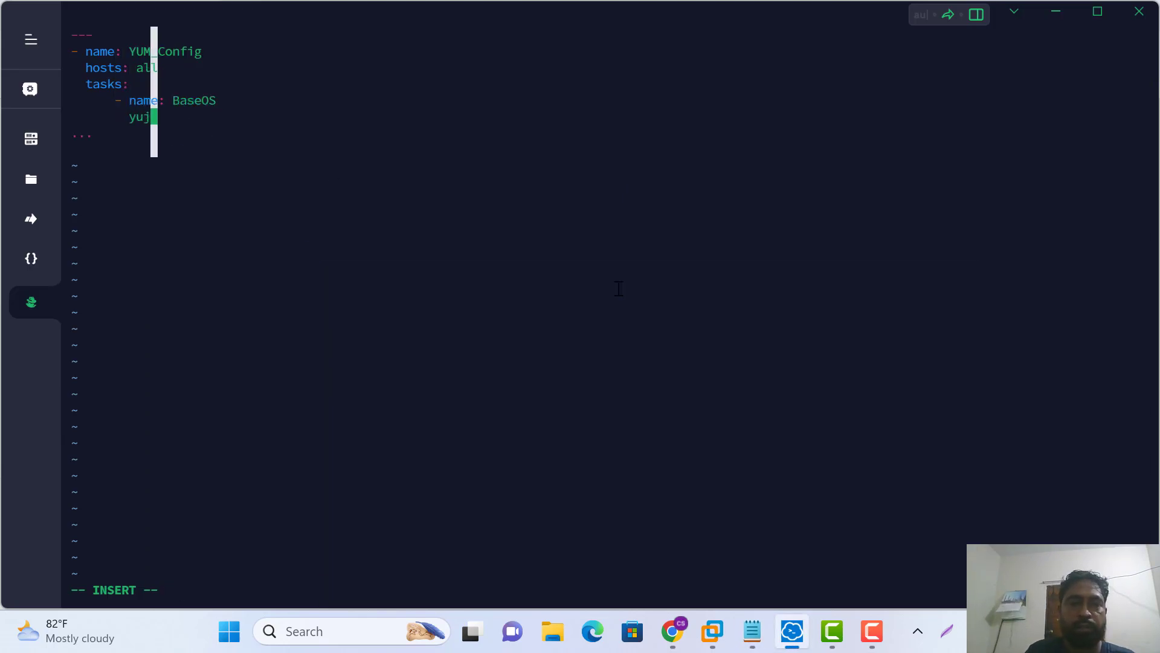
Type 'yum_repository:' under the BaseOS task, correcting its spelling
key(BackSpace)
text(m-)
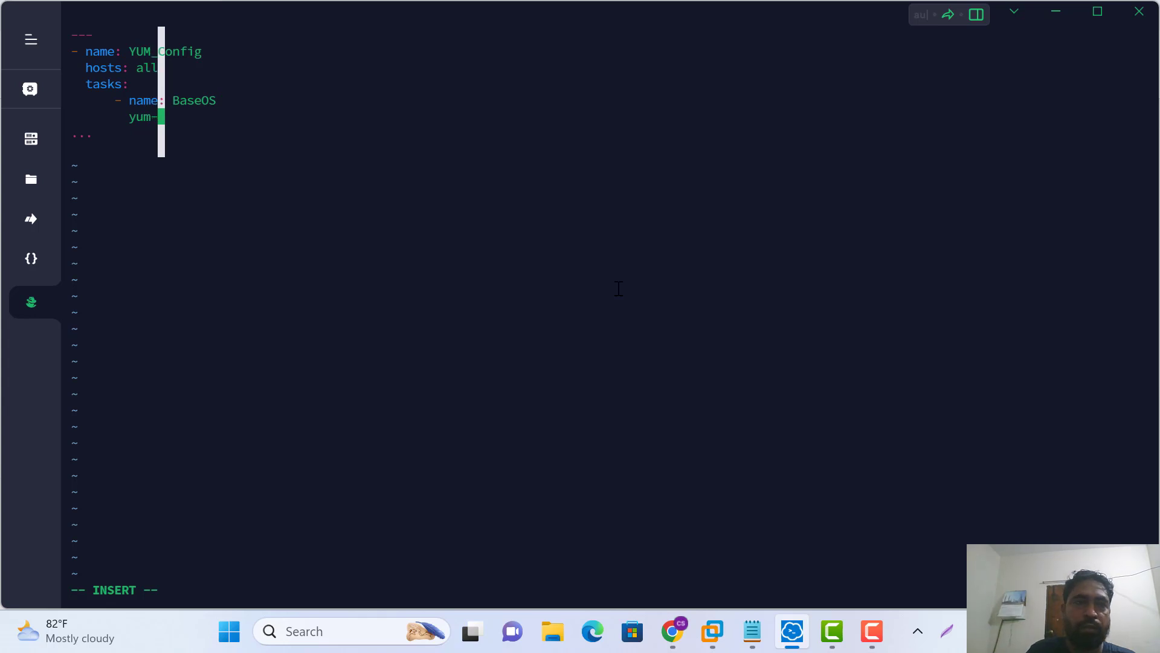
key(BackSpace)
text(_)
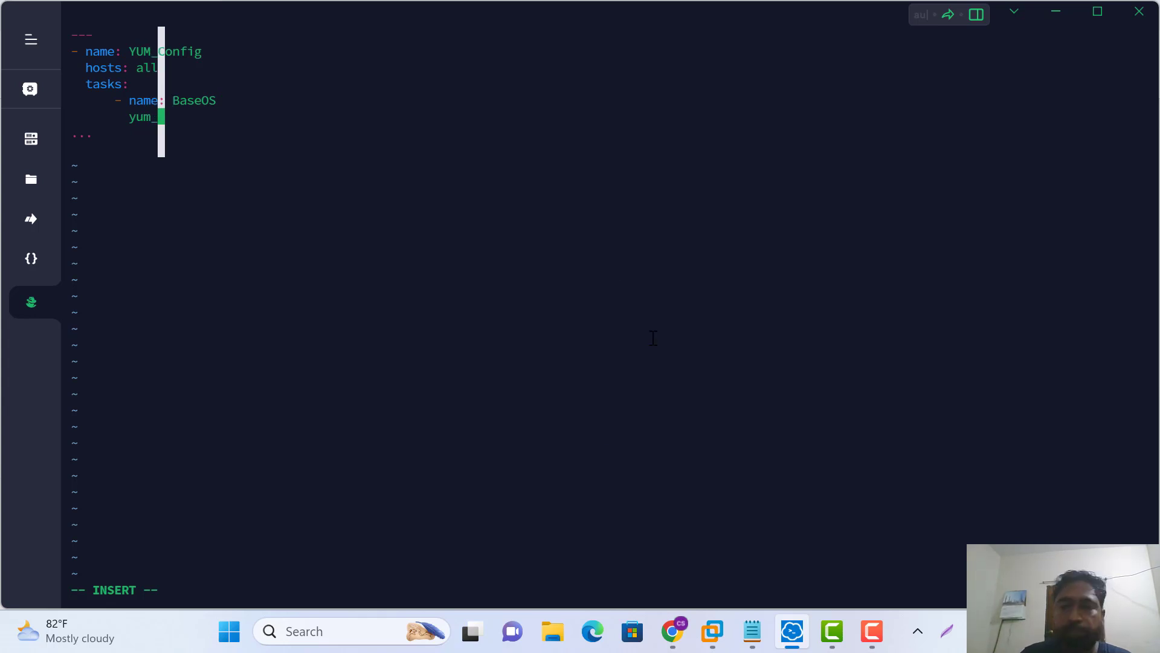
click(751, 631)
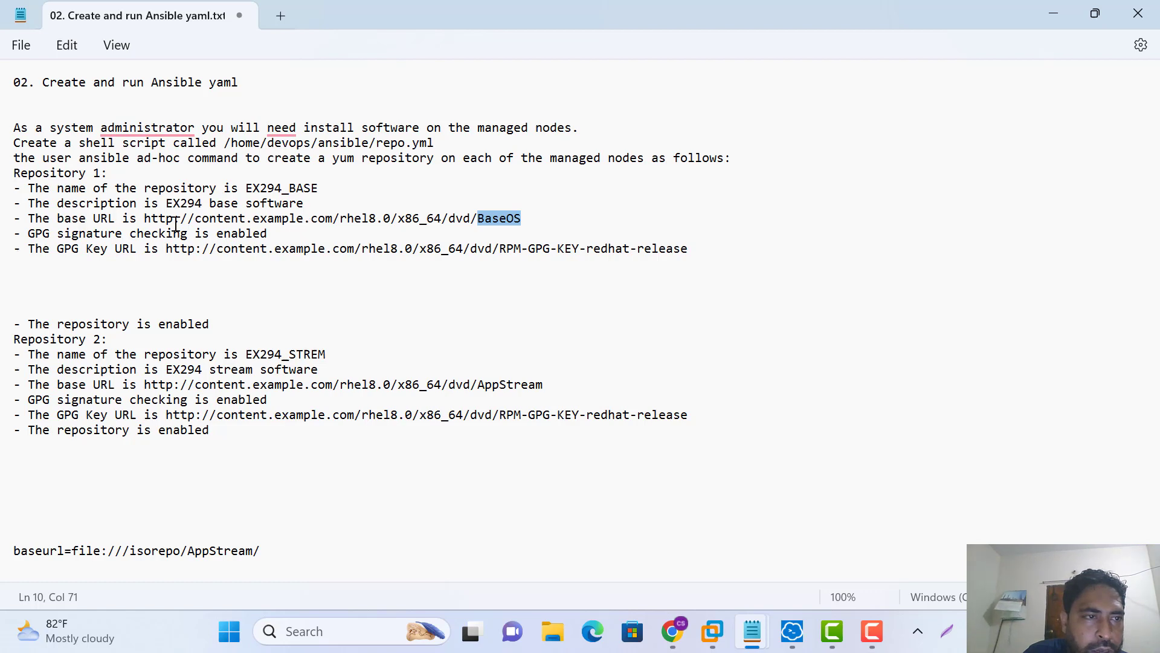
double_click(48, 172)
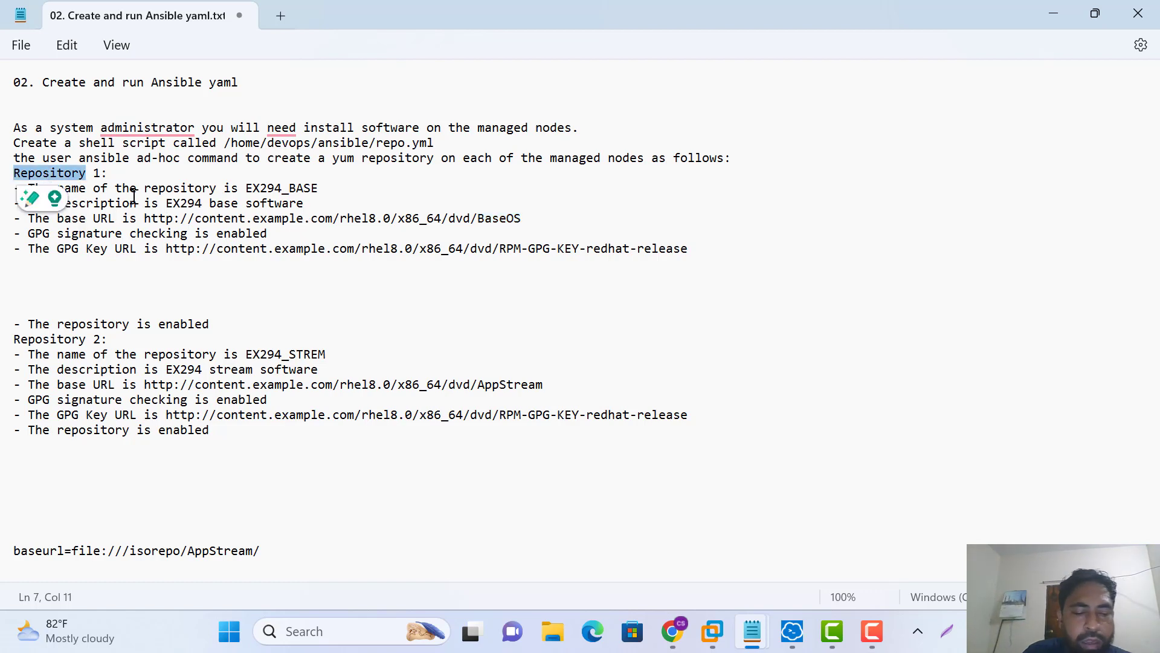
click(1047, 9)
text(Repository)
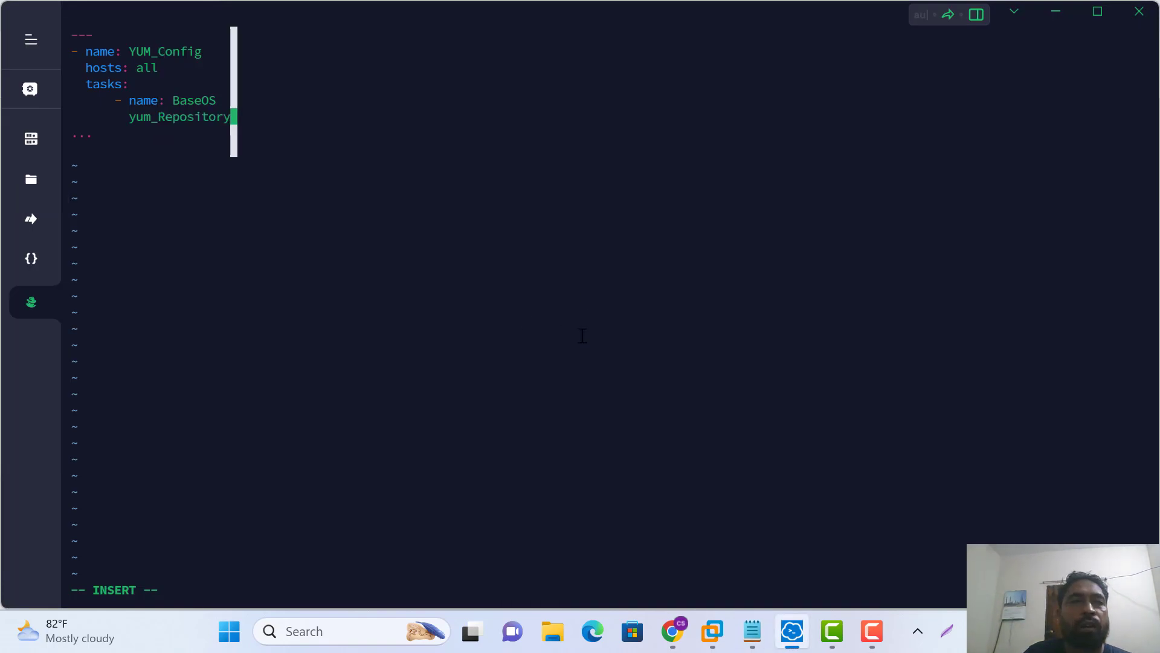
key(Left)
key(Left)
key(Left)
key(Left)
key(Left)
key(Left)
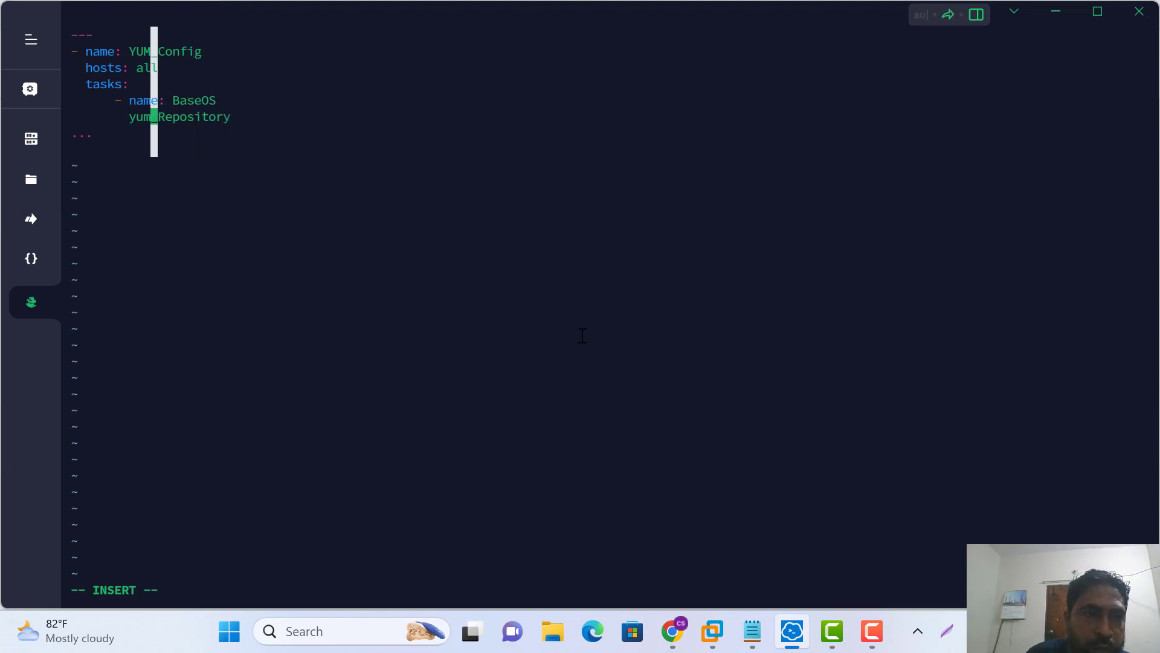
key(Right)
key(Delete)
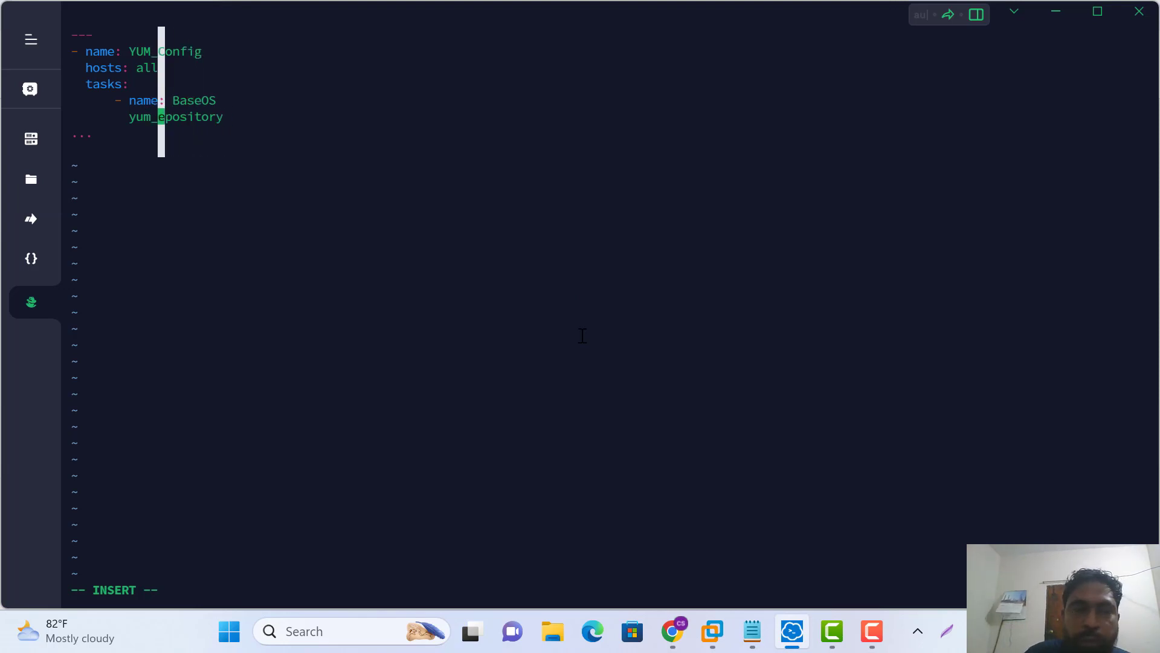
text(r)
Add an indented 'name: ' line beneath yum_repository
key(Right)
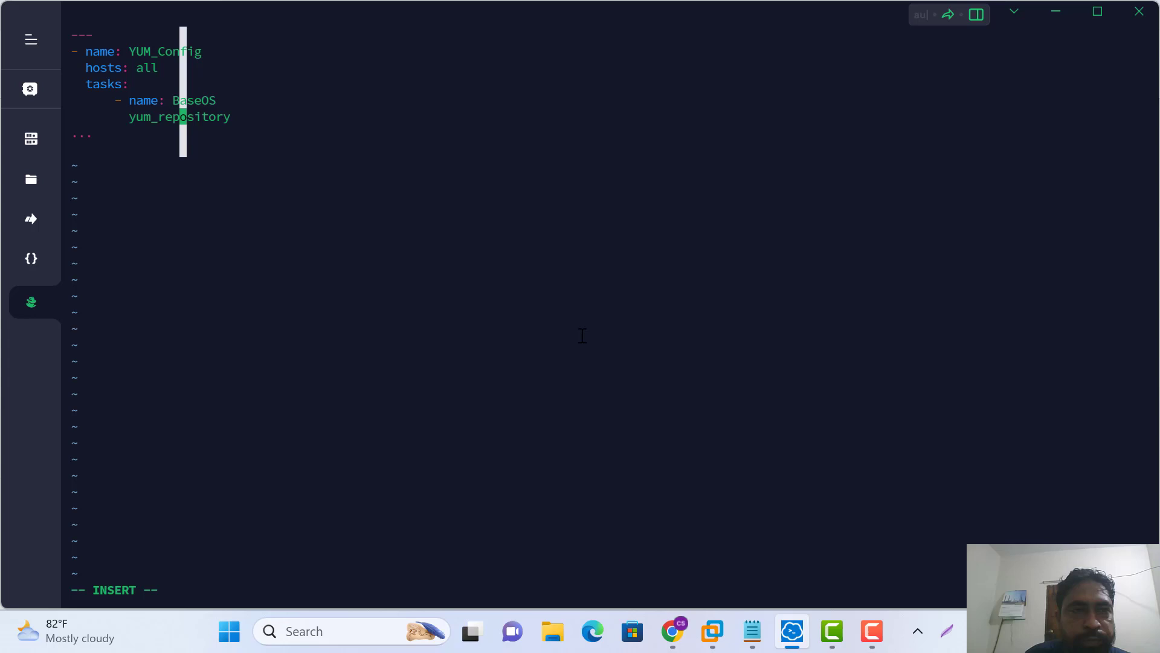
key(End)
text(:)
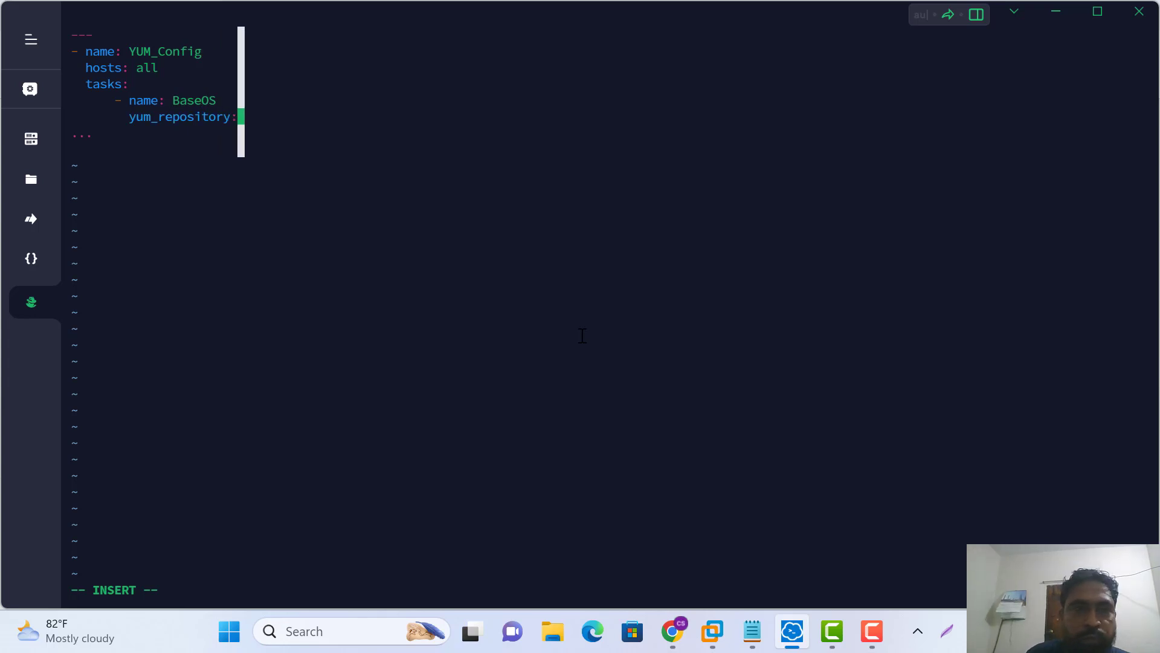
key(Return)
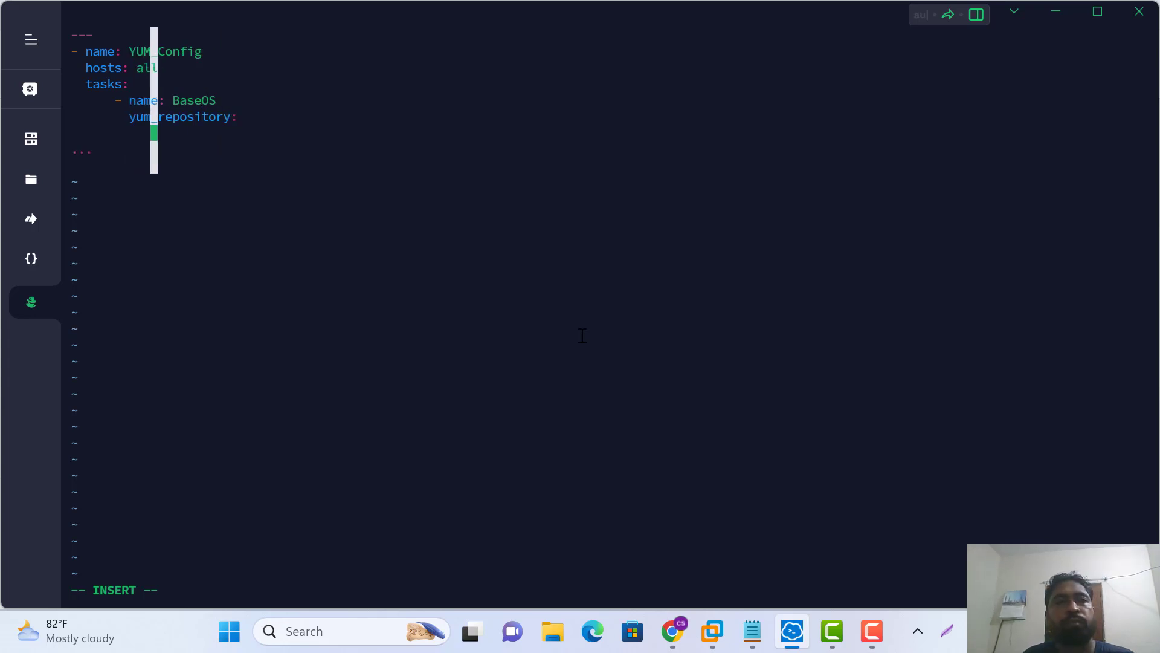
text(n)
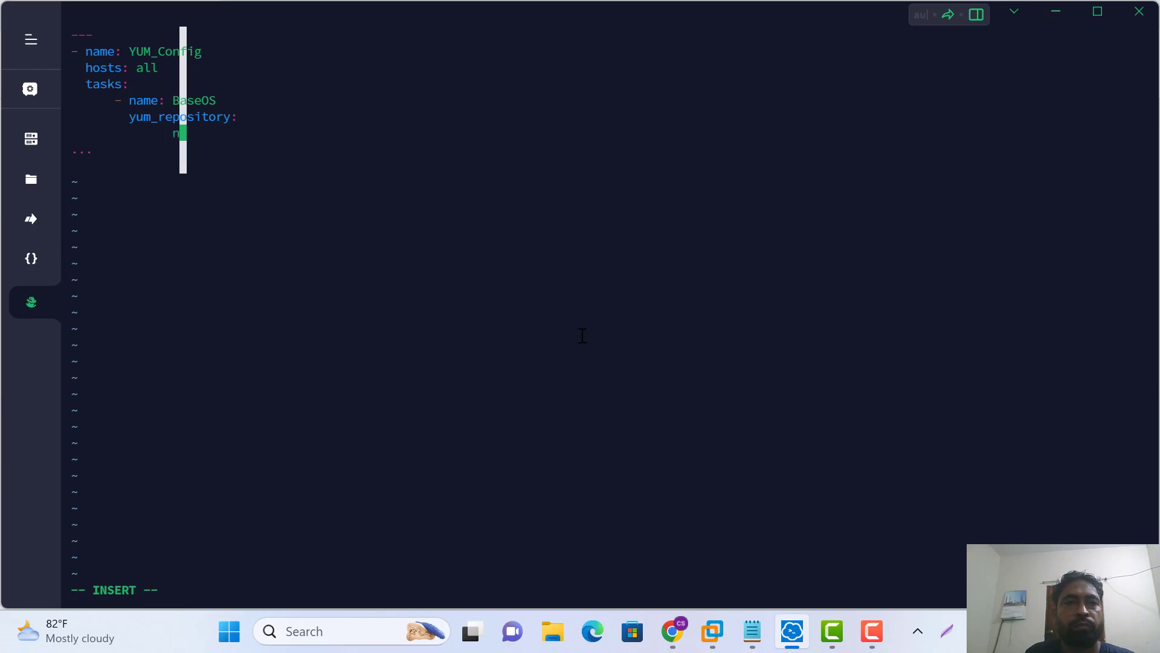
text(ame:)
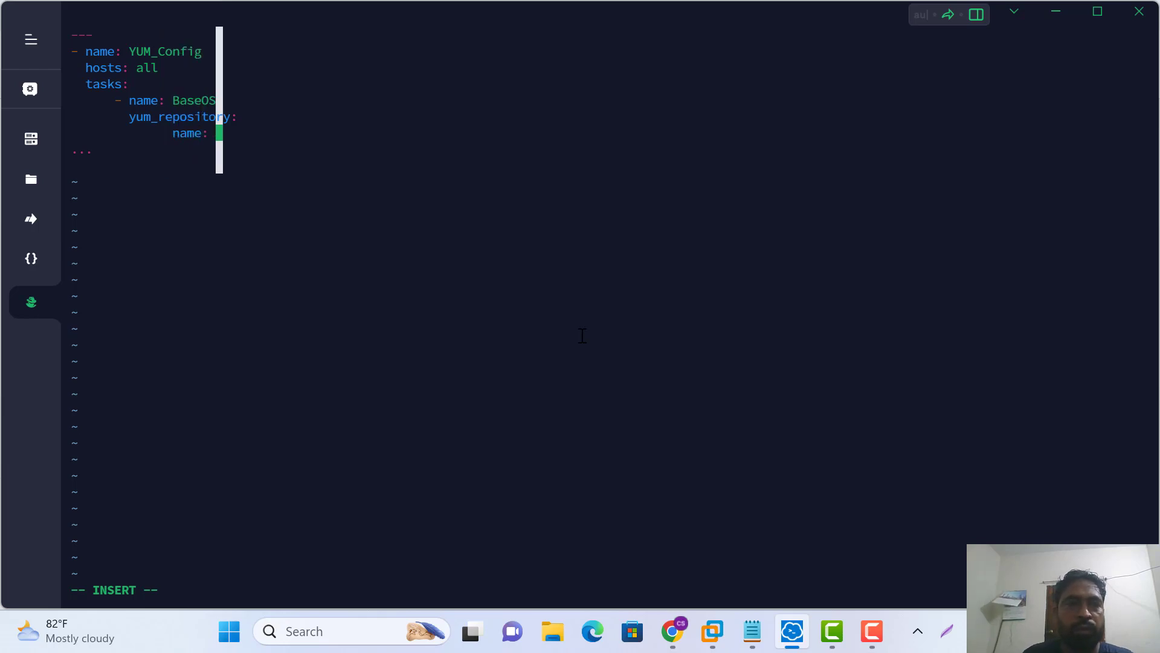
key(alt+Tab)
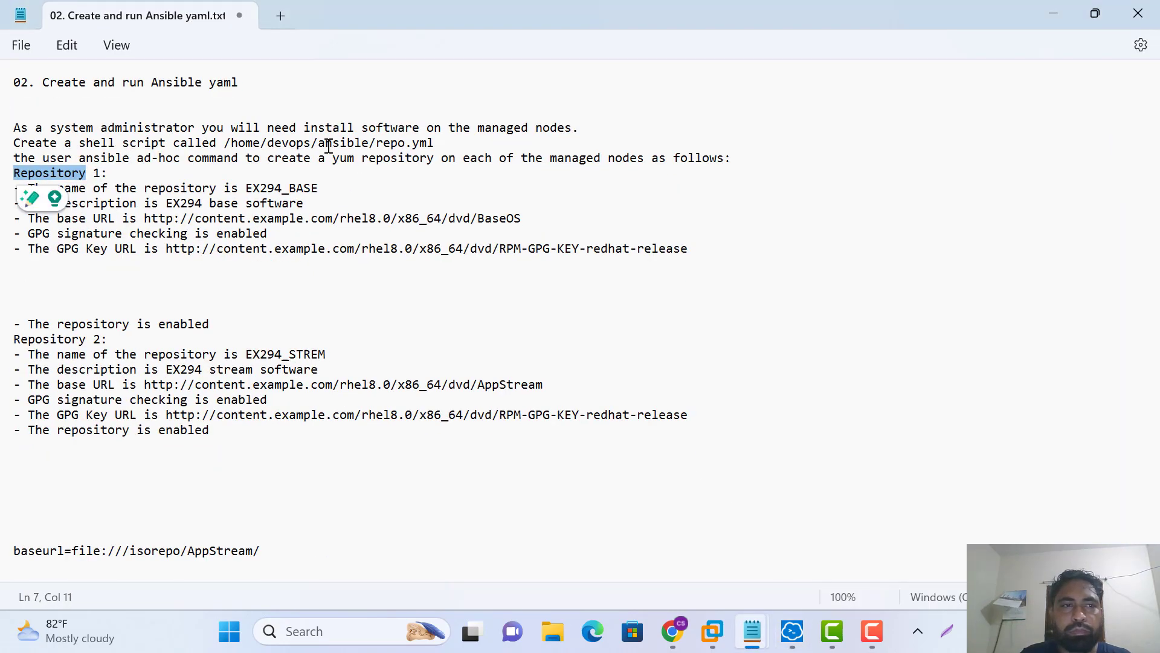
Set the repository name to "EX294_BASE", copied from the notes and quoted
click(171, 188)
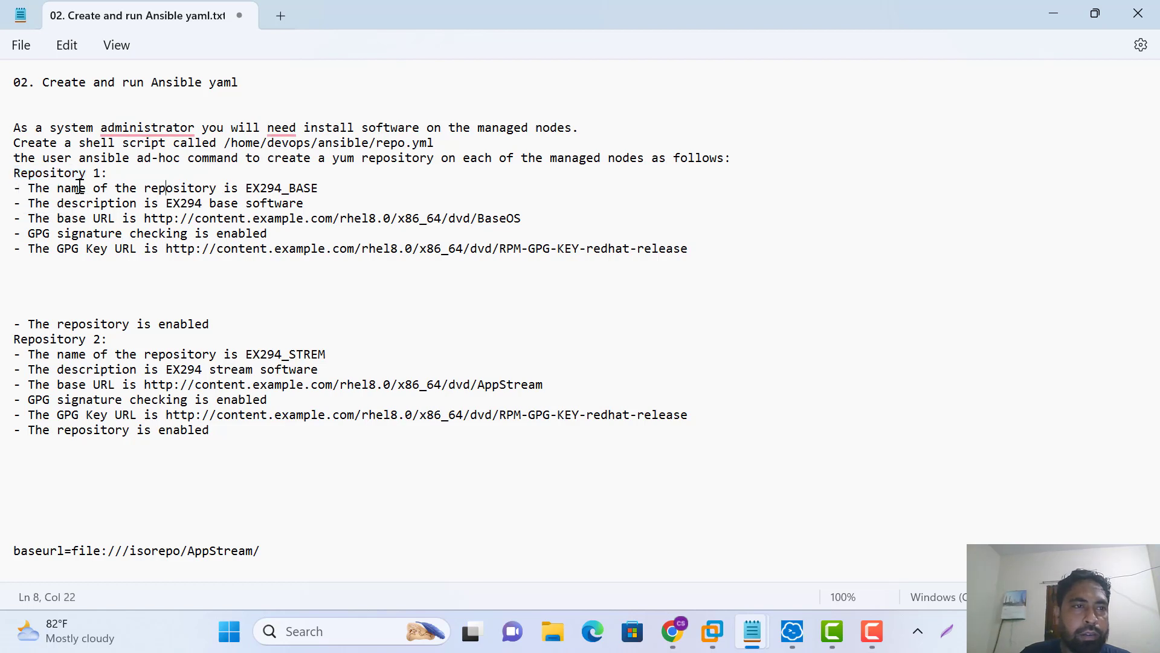
drag(246, 187, 320, 187)
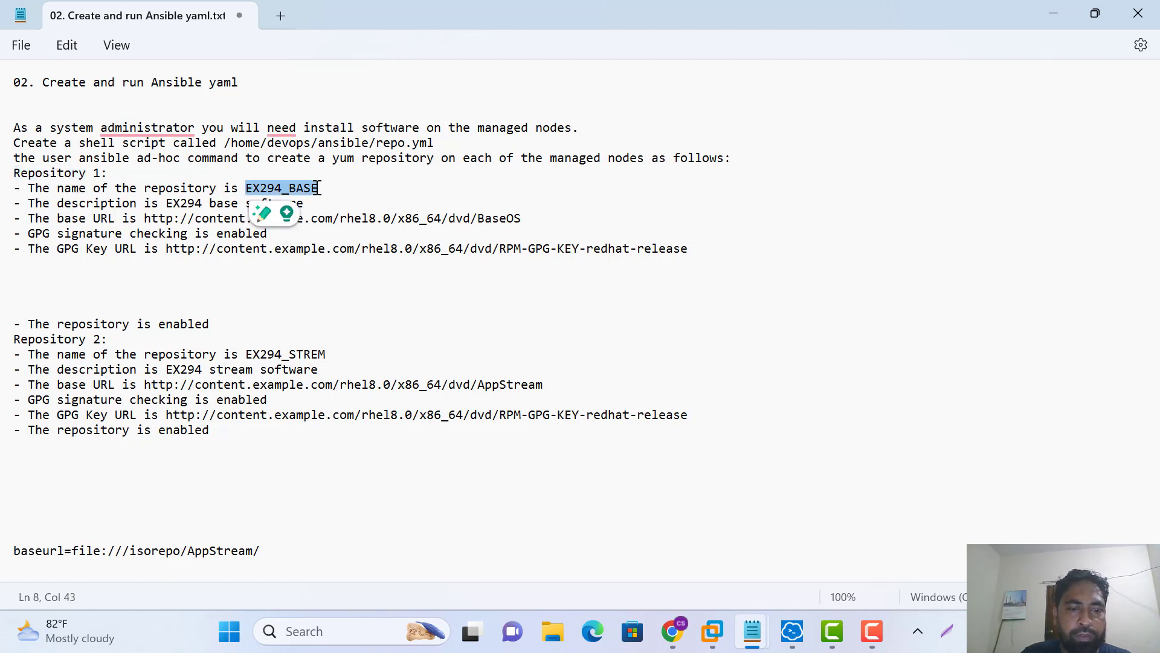
key(ctrl+c)
key(alt+Tab)
key(ctrl+shift+v)
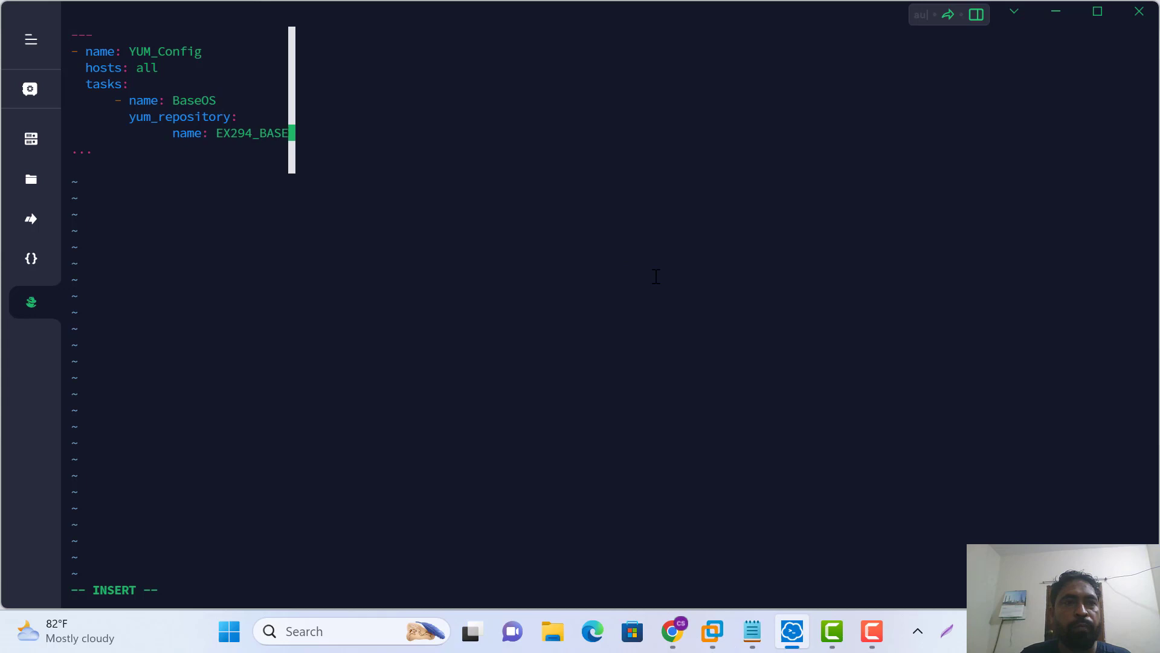
text(")
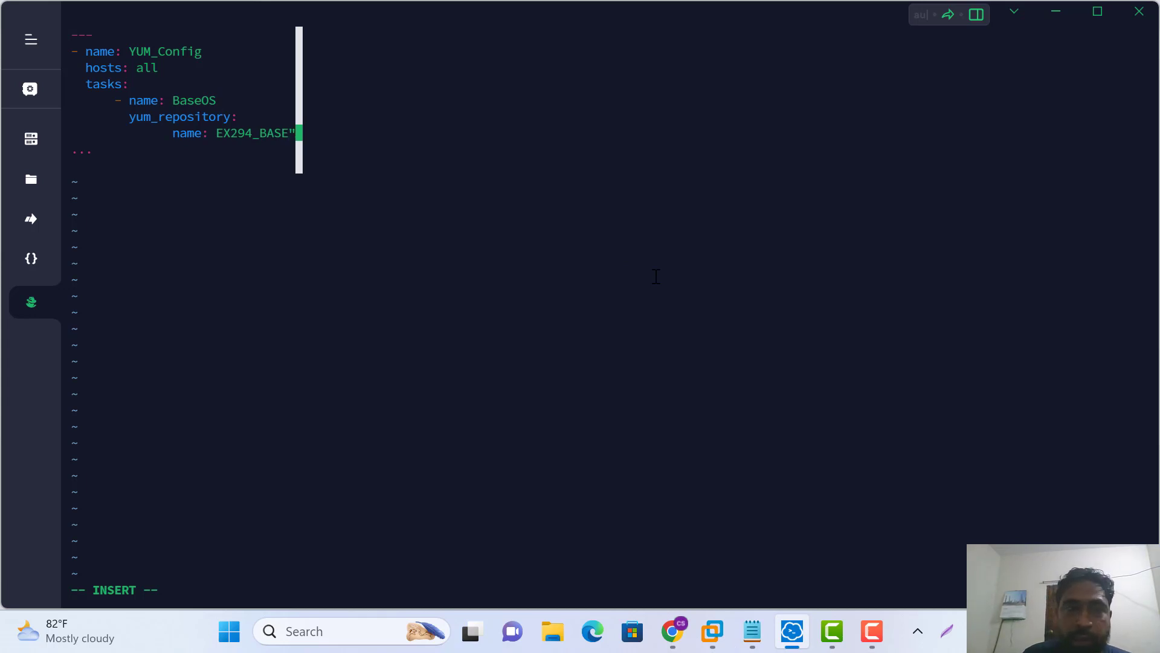
key(Left)
key(Left)
key(Left)
key(Left)
key(Left)
key(Left)
key(Left)
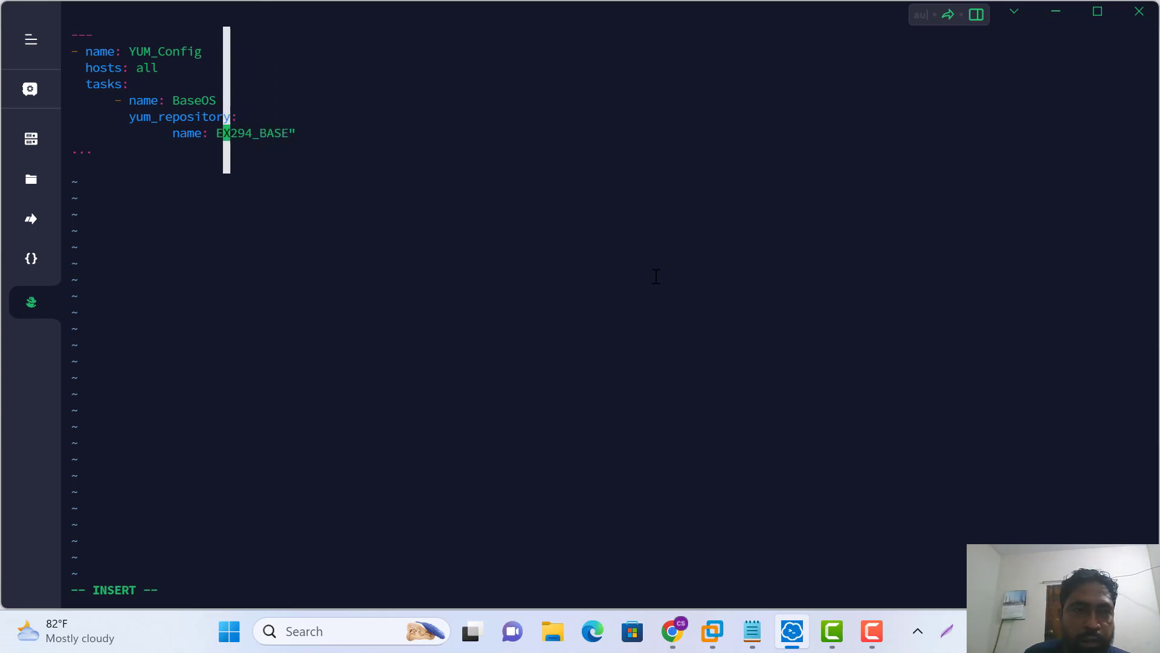
key(Left)
text(:)
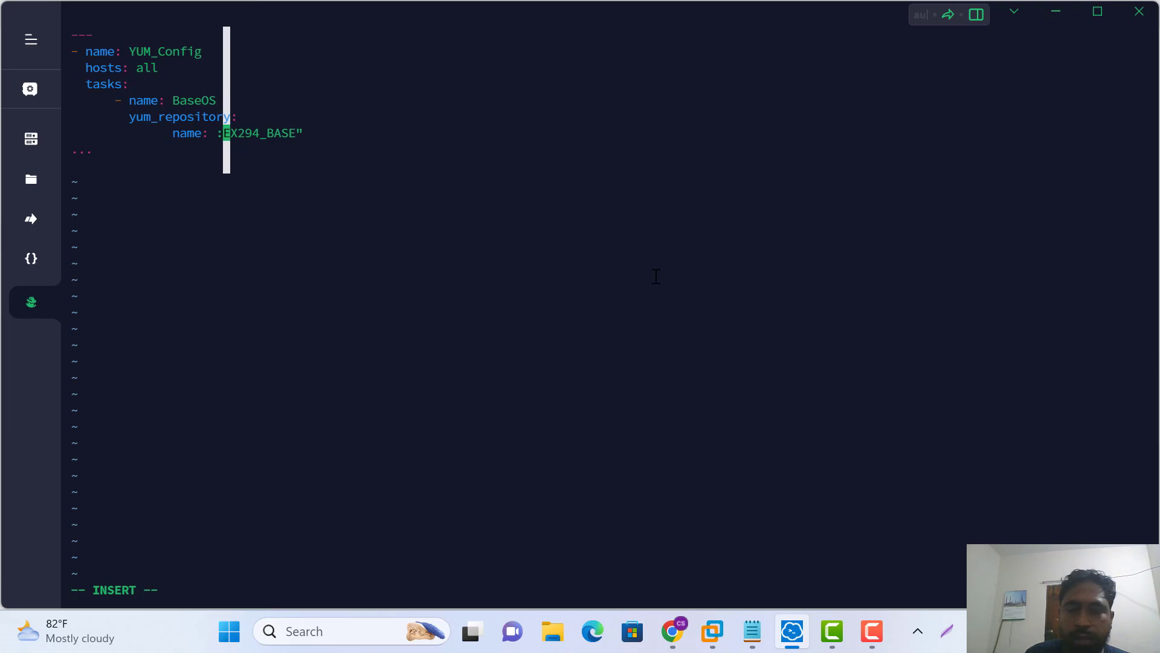
key(BackSpace)
text(")
key(Right)
key(Right)
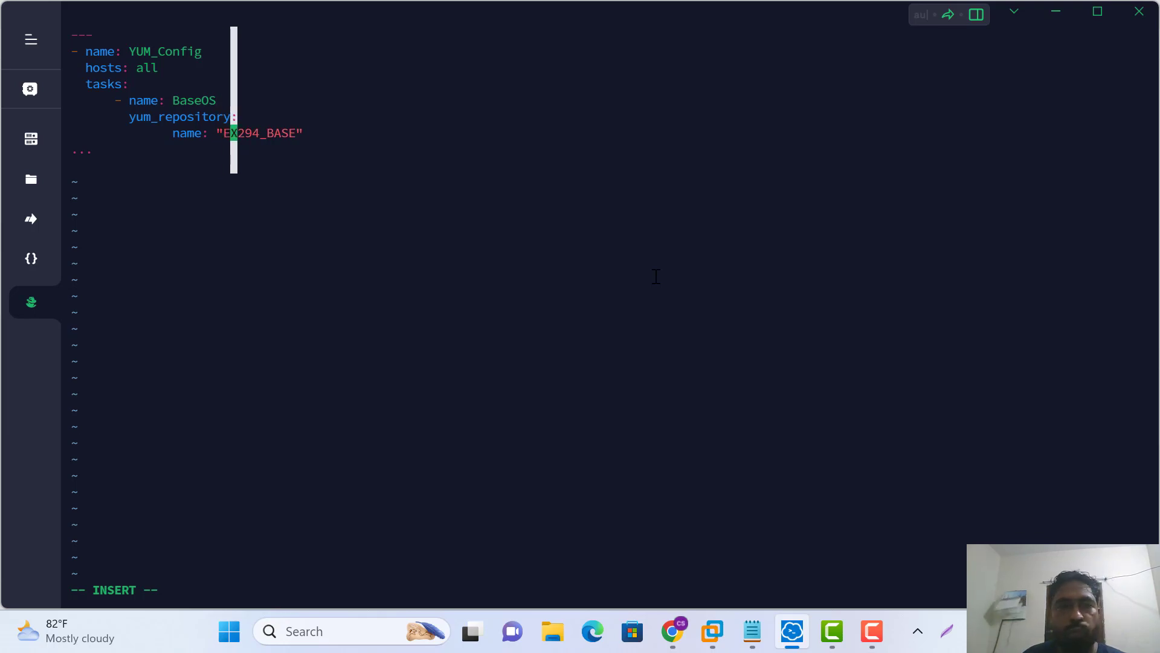
key(Right)
key(Right)
key(Right)
key(Right)
key(Right)
key(Right)
key(Right)
key(Right)
key(End)
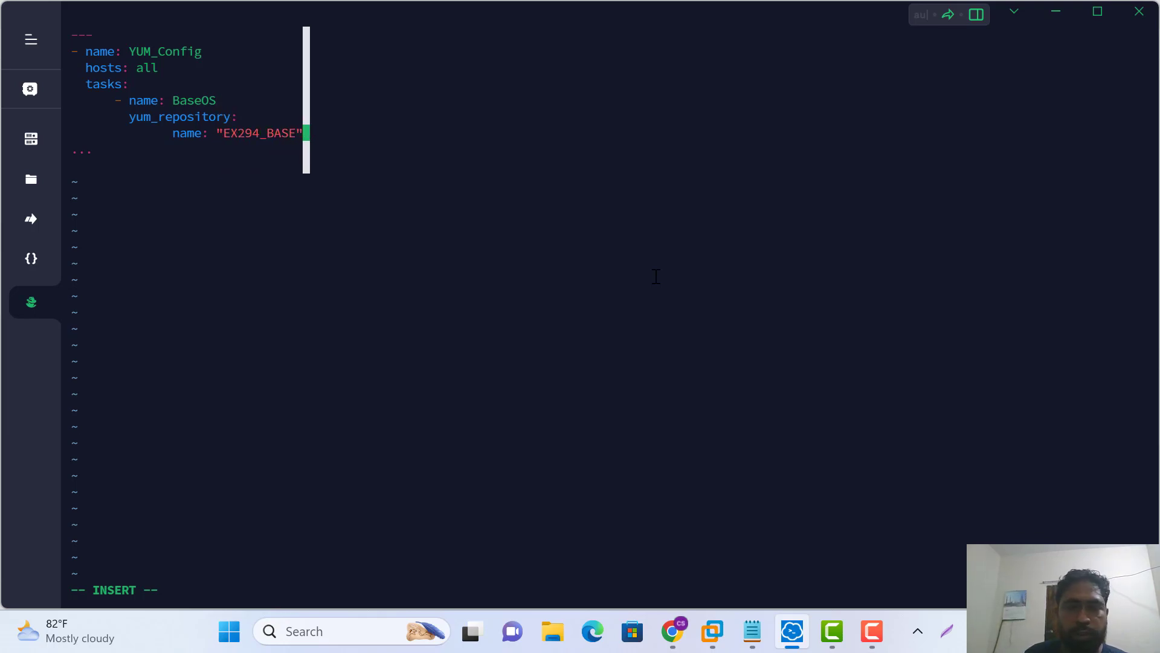
key(Return)
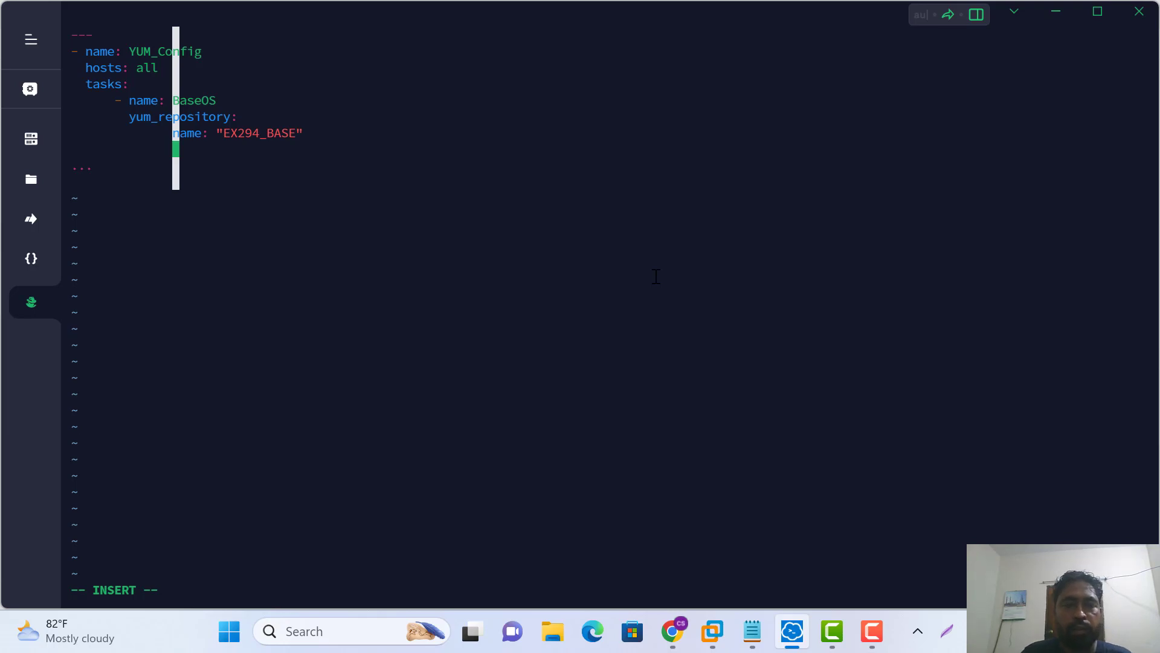
Add description: "EX294 base software" from the notes, removing the word 'is'
key(alt+Tab)
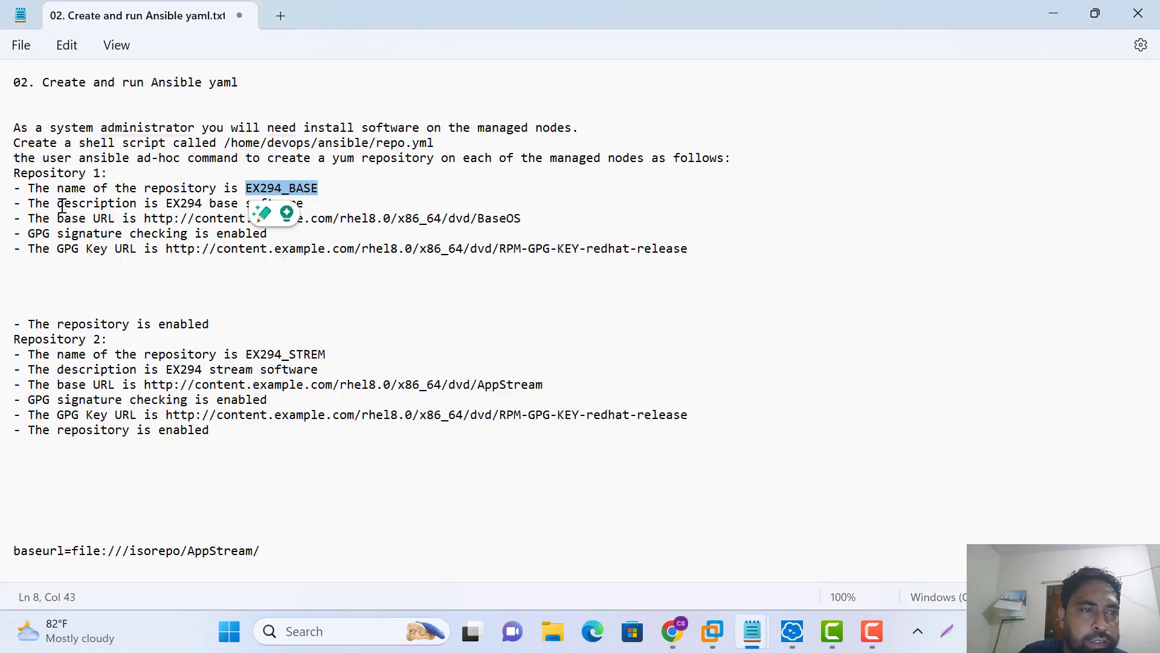
click(58, 203)
drag(58, 203, 309, 203)
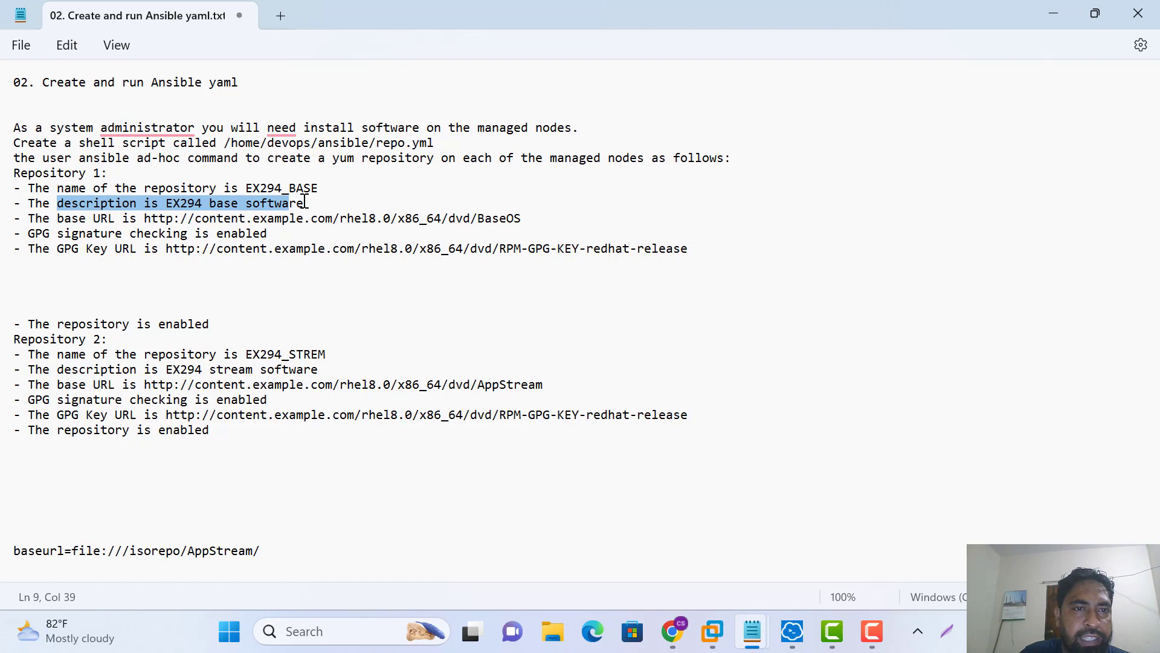
right_click(309, 203)
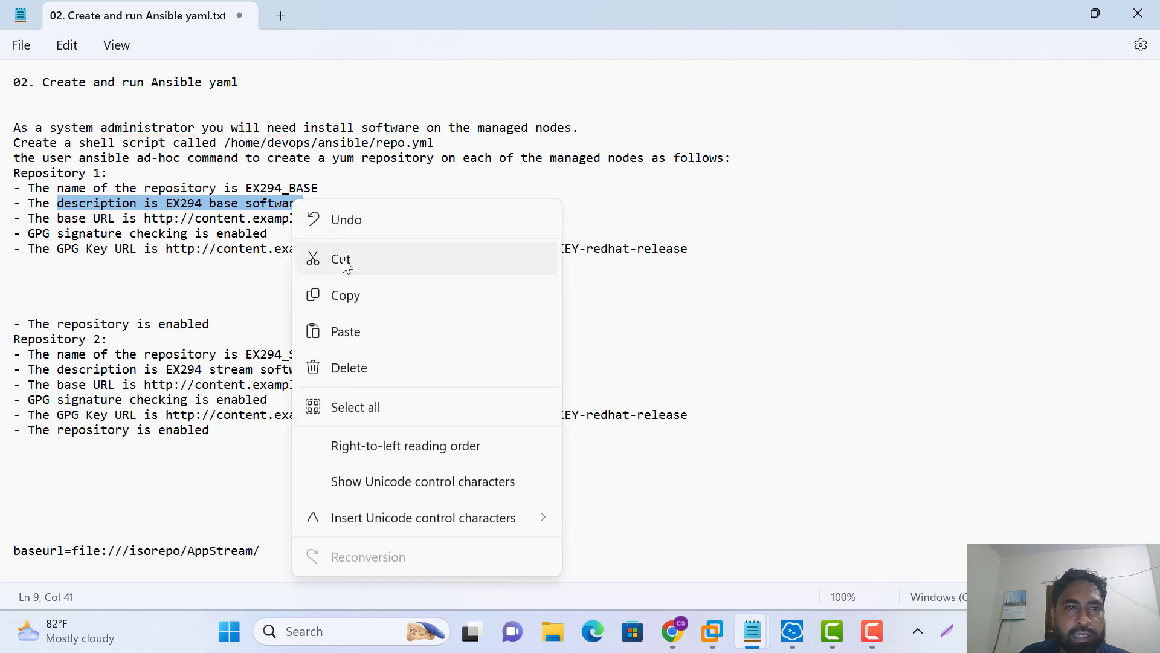
click(347, 291)
key(alt+Tab)
key(ctrl+shift+v)
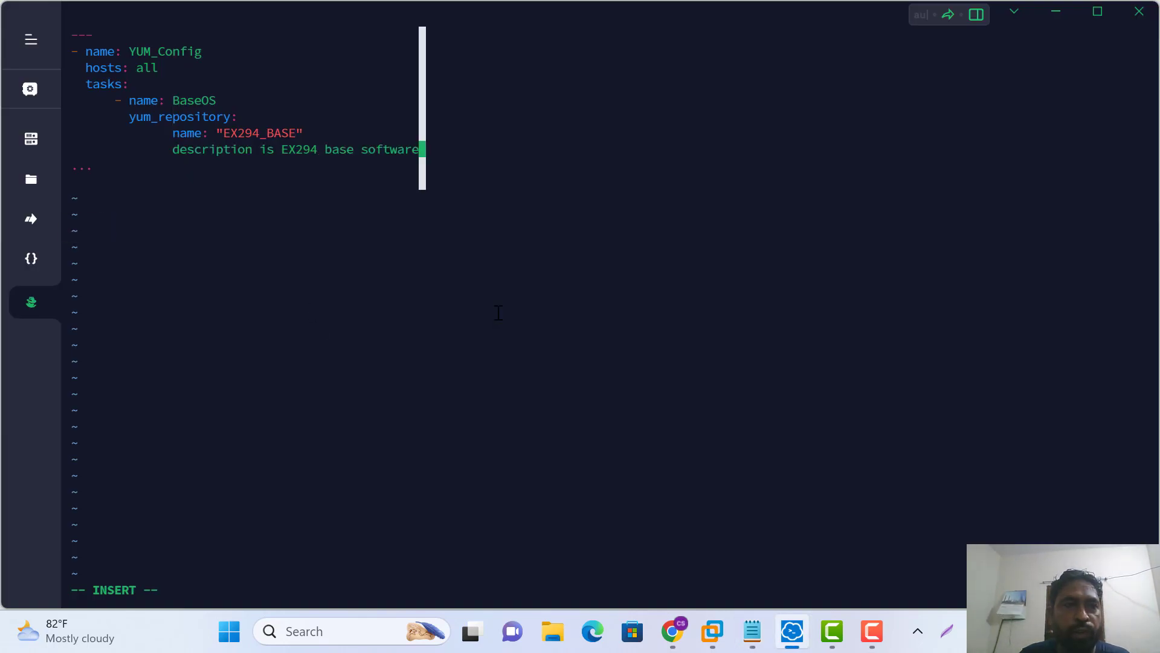
key(Left)
key(Left)
key(Left)
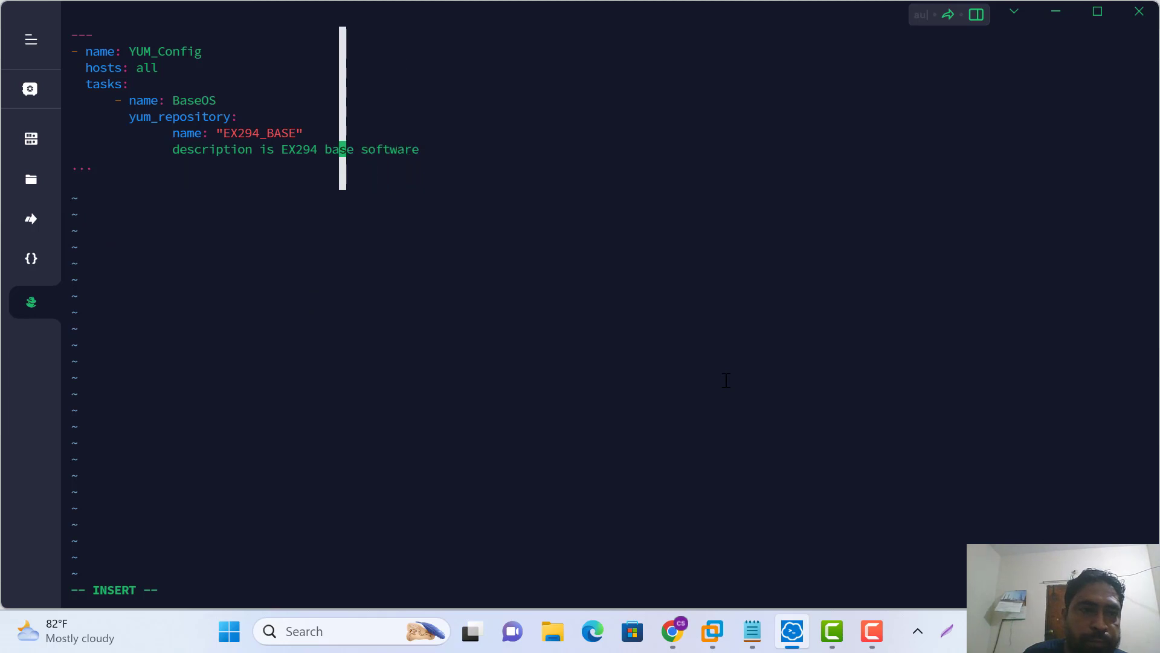
key(Left)
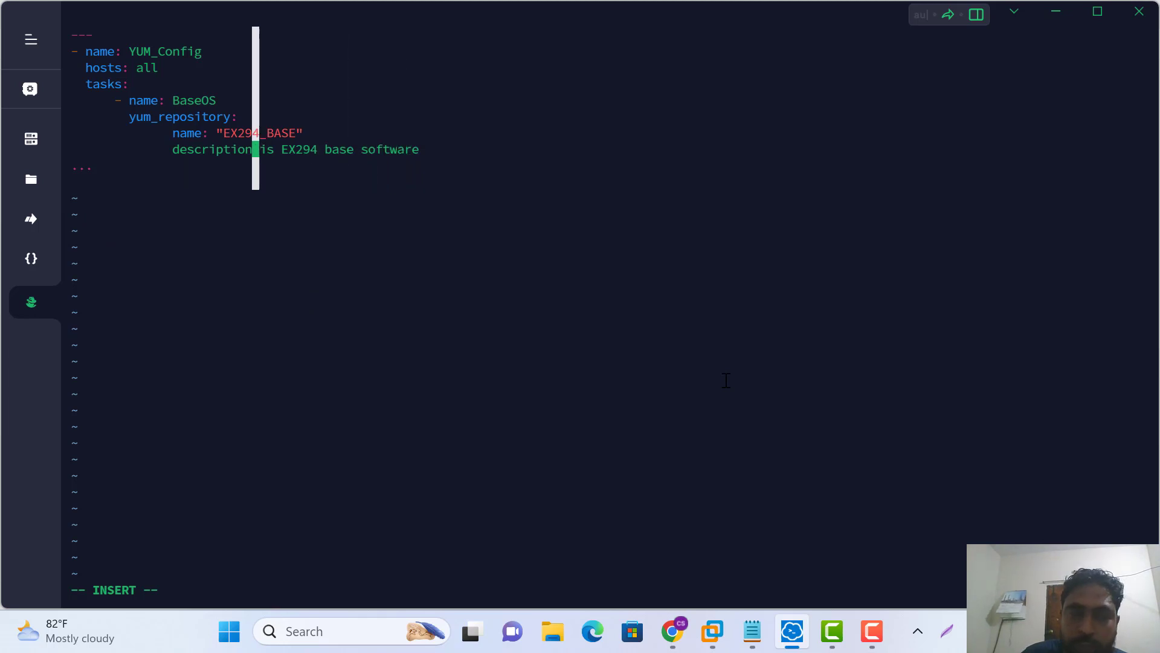
text(:)
key(Delete)
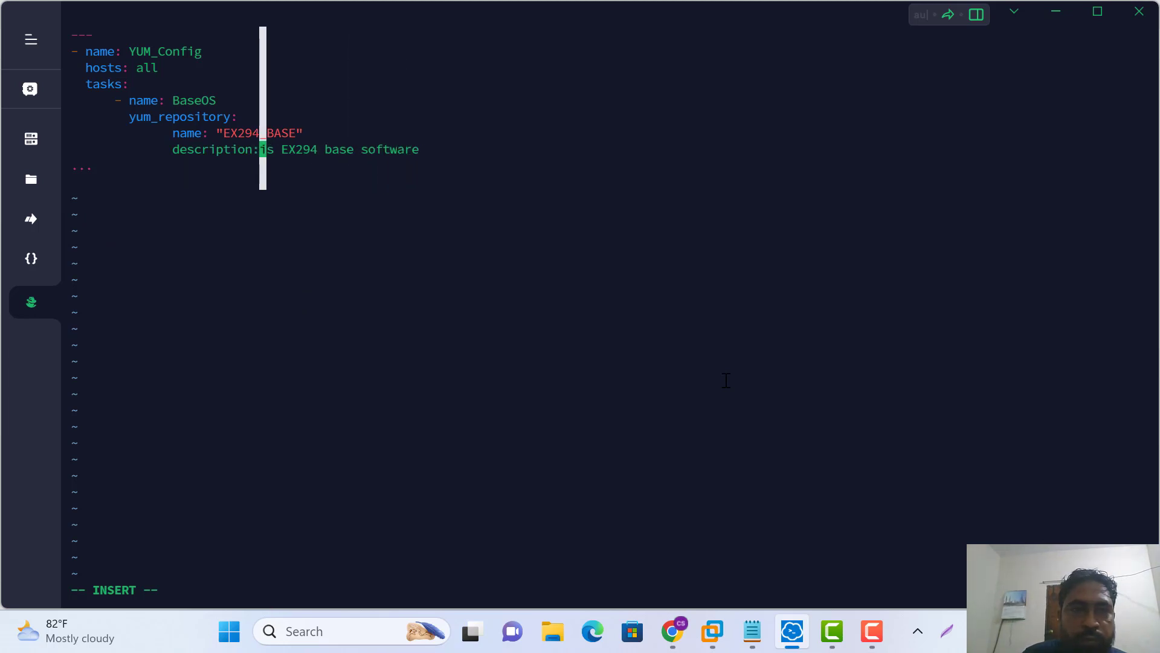
key(Delete)
key(Delete)
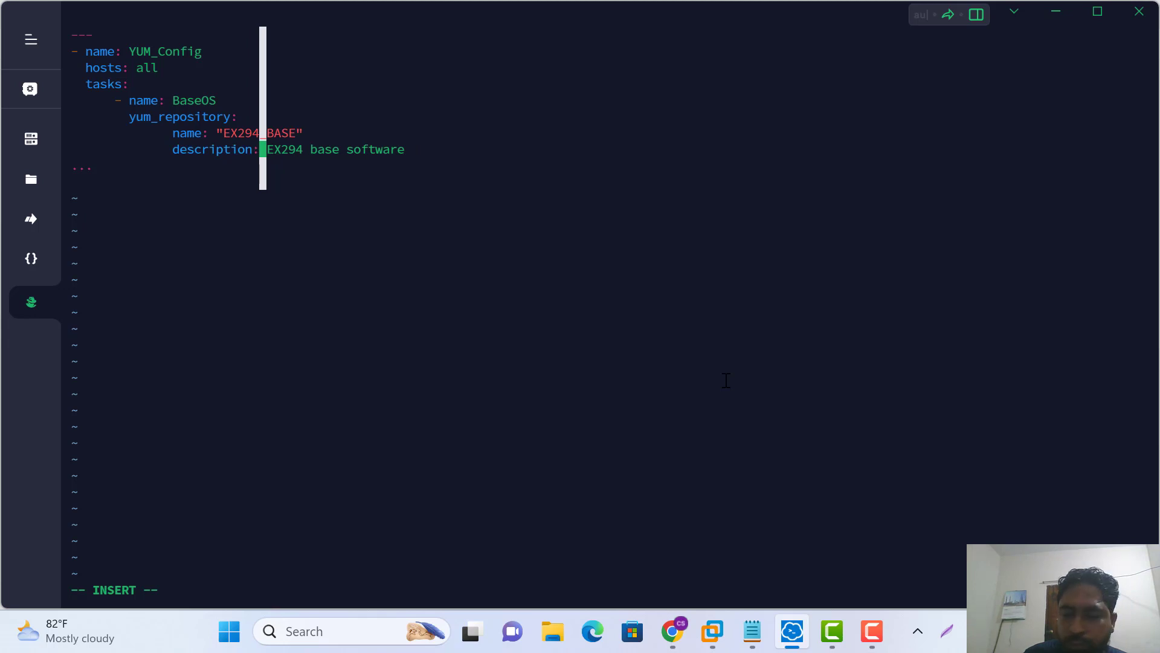
key(Right)
text(")
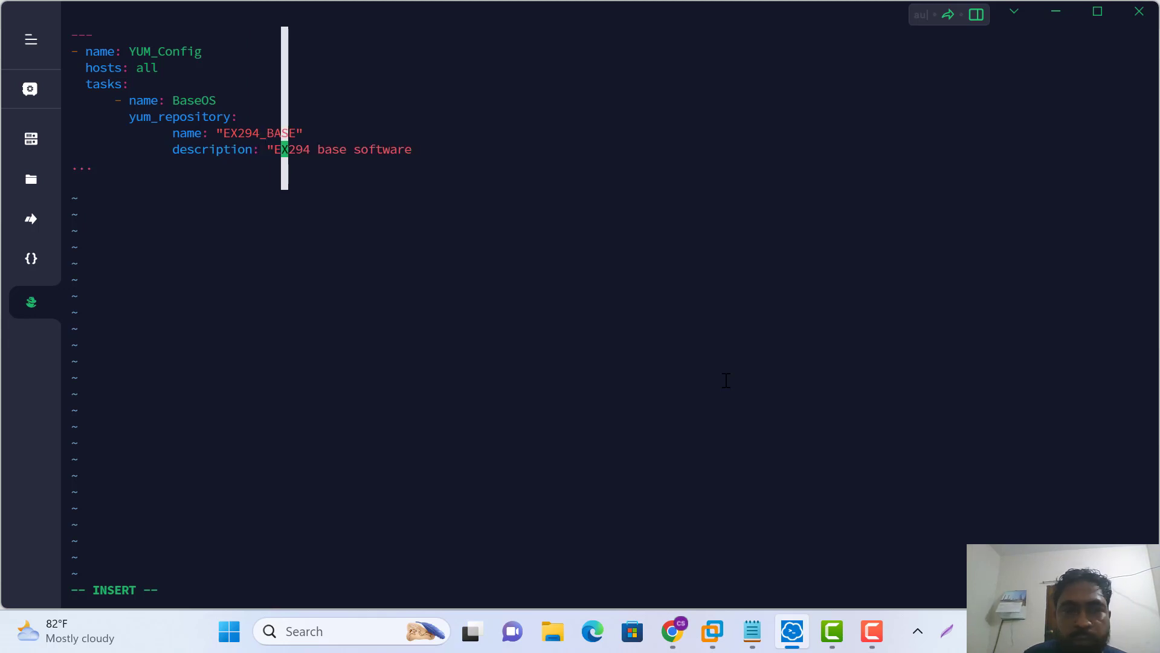
key(Right)
key(Right)
key(Right)
key(End)
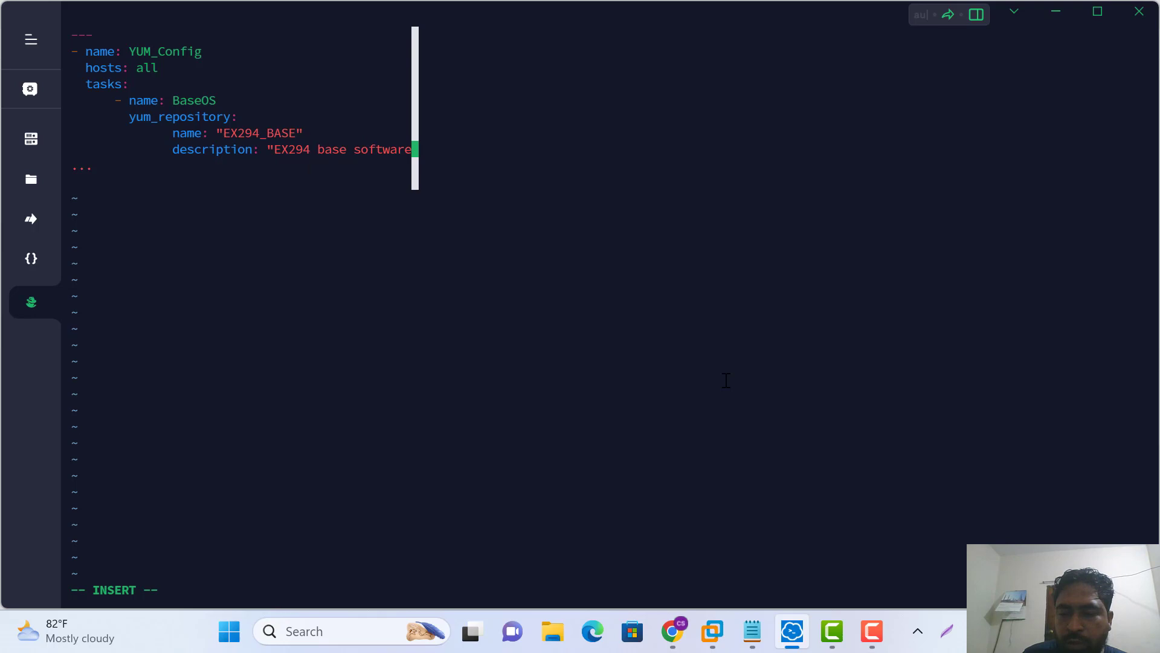
text(")
key(Return)
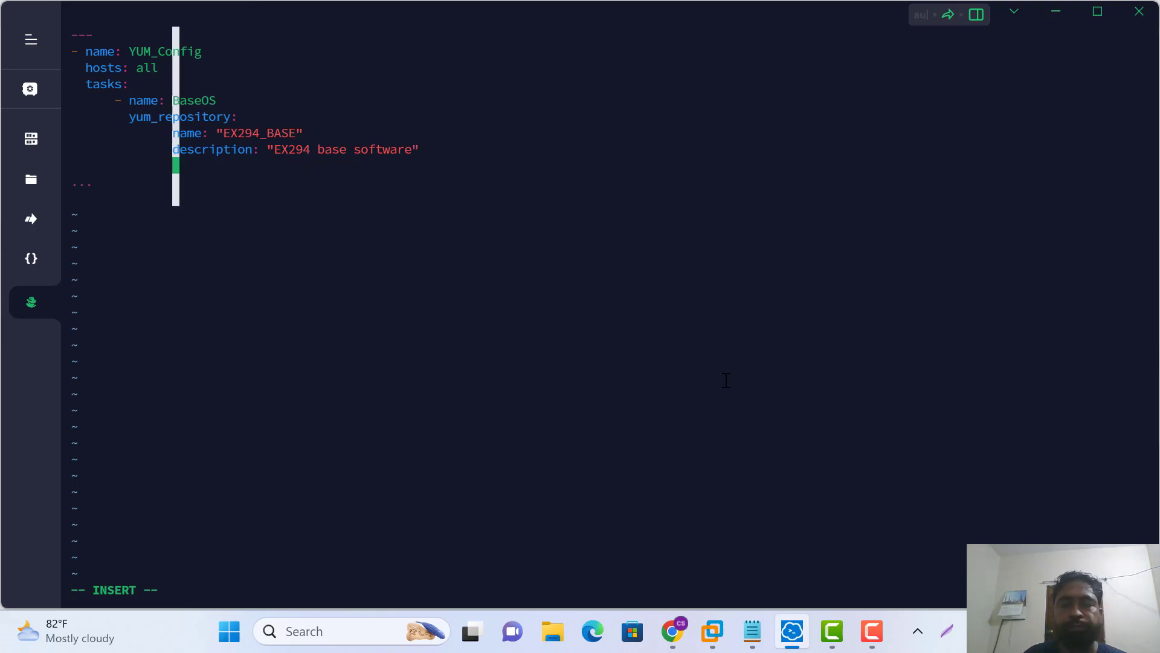
key(alt+Tab)
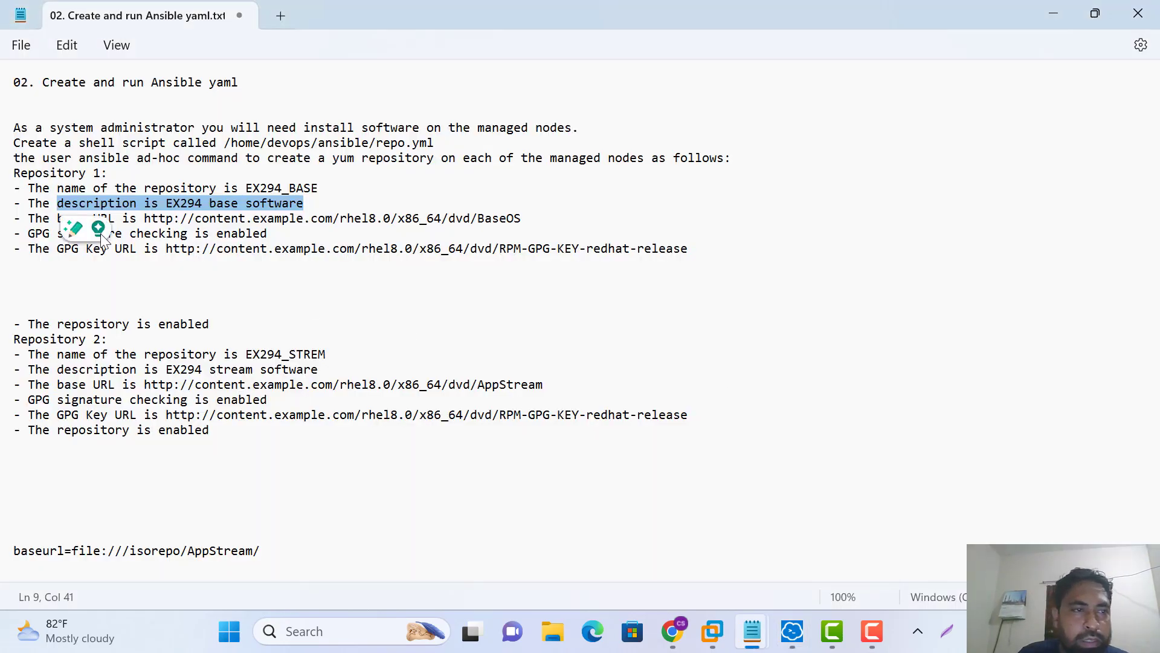
Start the new line with the word 'base' copied from the notes
mouse_move(57, 219)
mouse_down()
mouse_move(151, 218)
mouse_move(86, 219)
mouse_up()
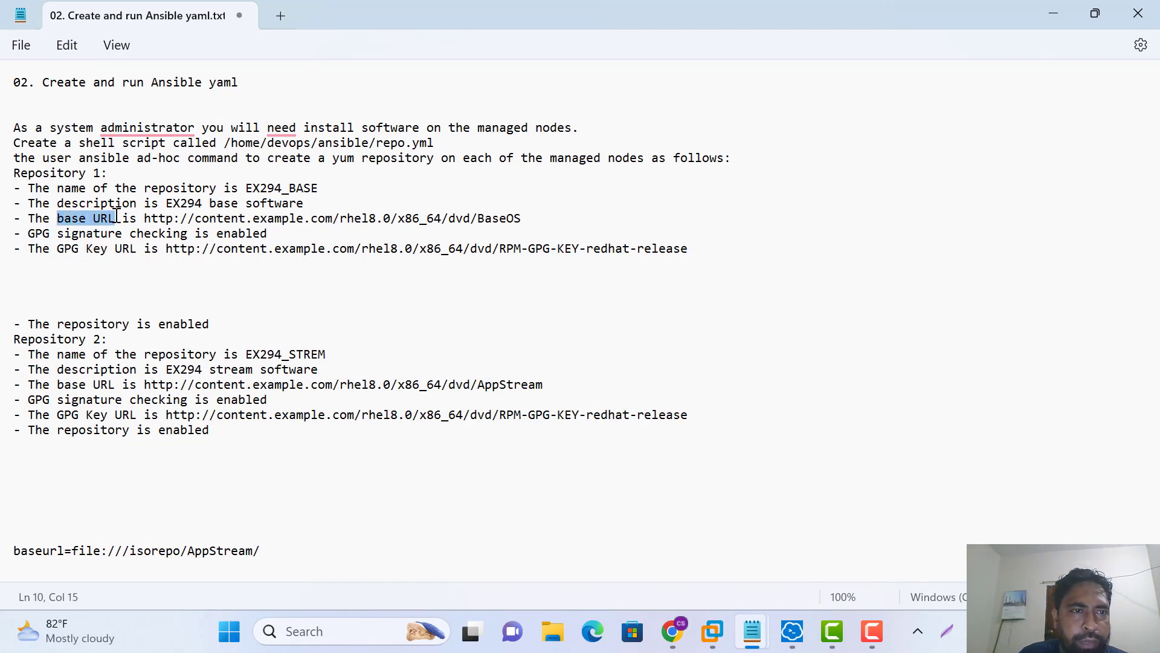
right_click(86, 222)
click(134, 314)
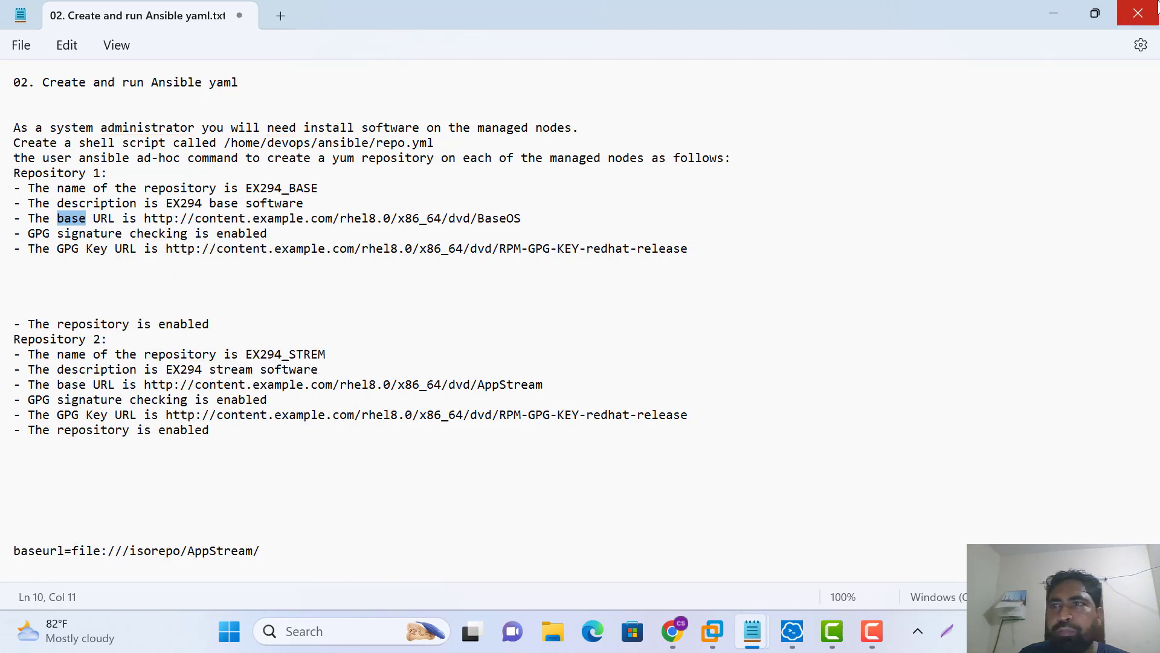
click(1057, 13)
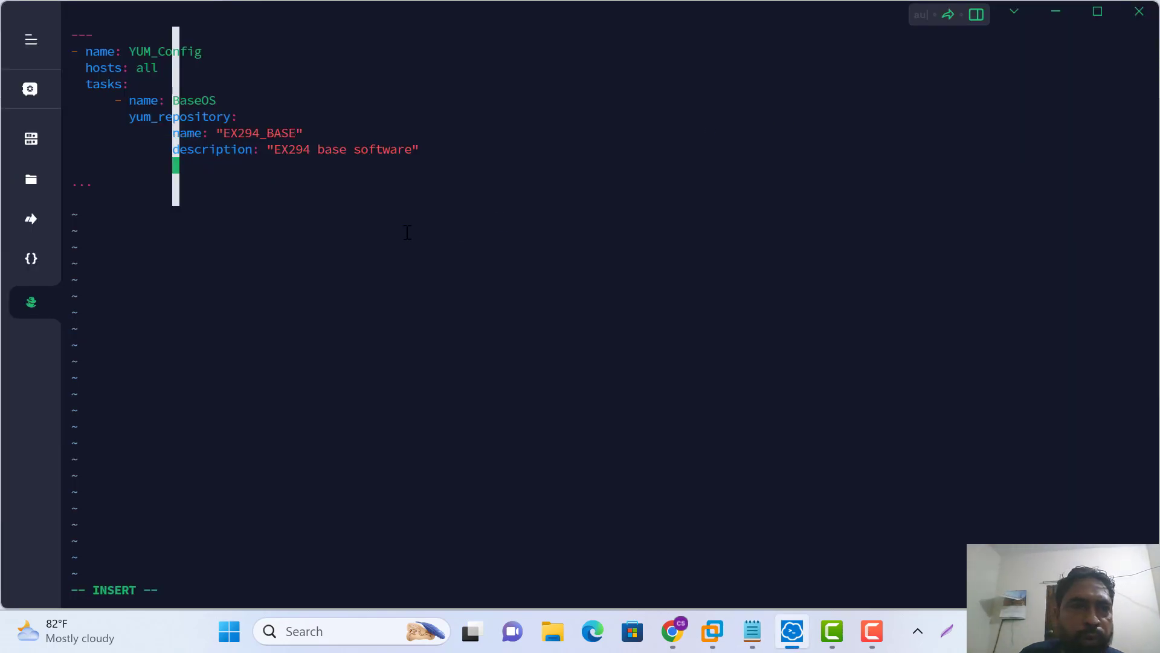
key(ctrl+shift+v)
text(u)
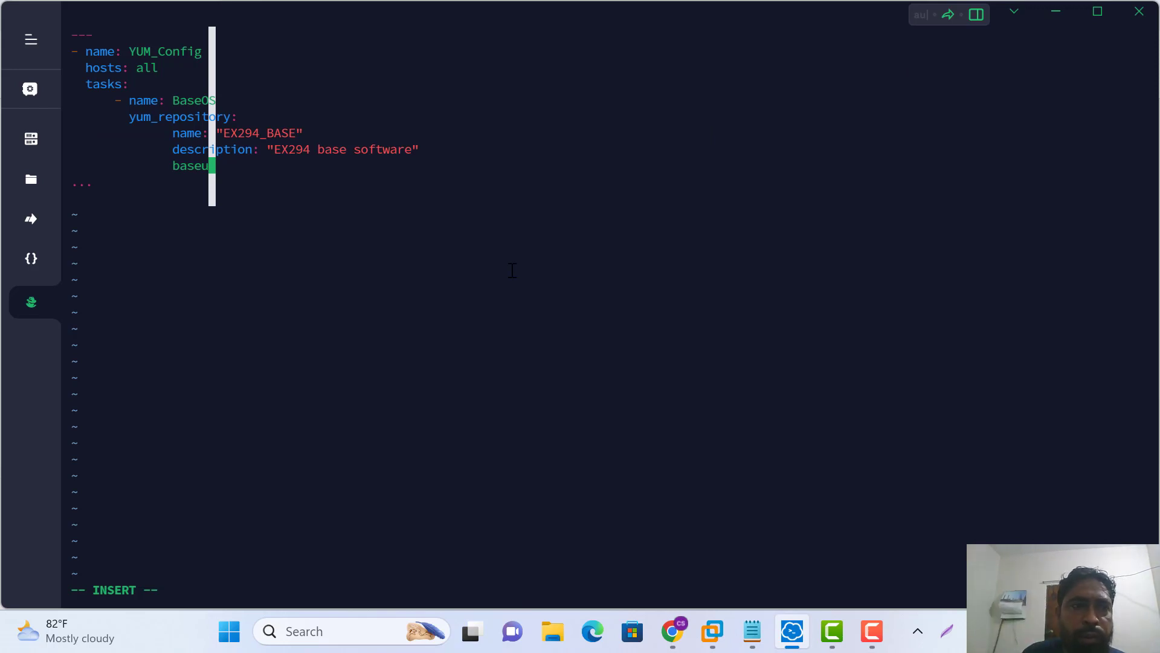
text(r)
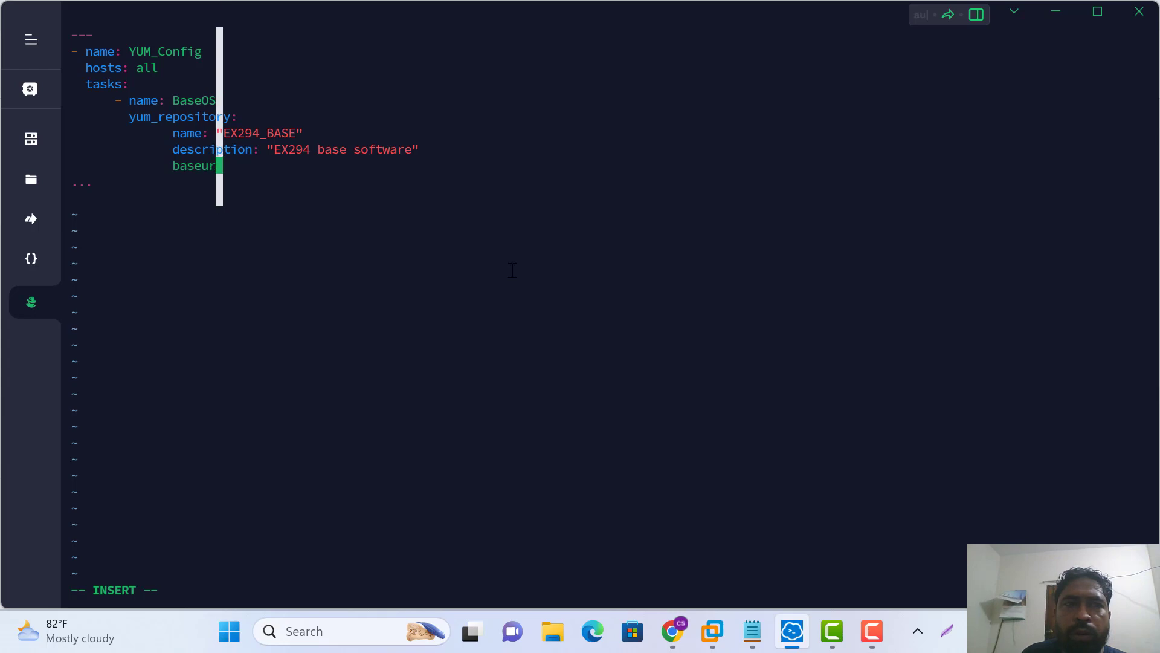
text(l:)
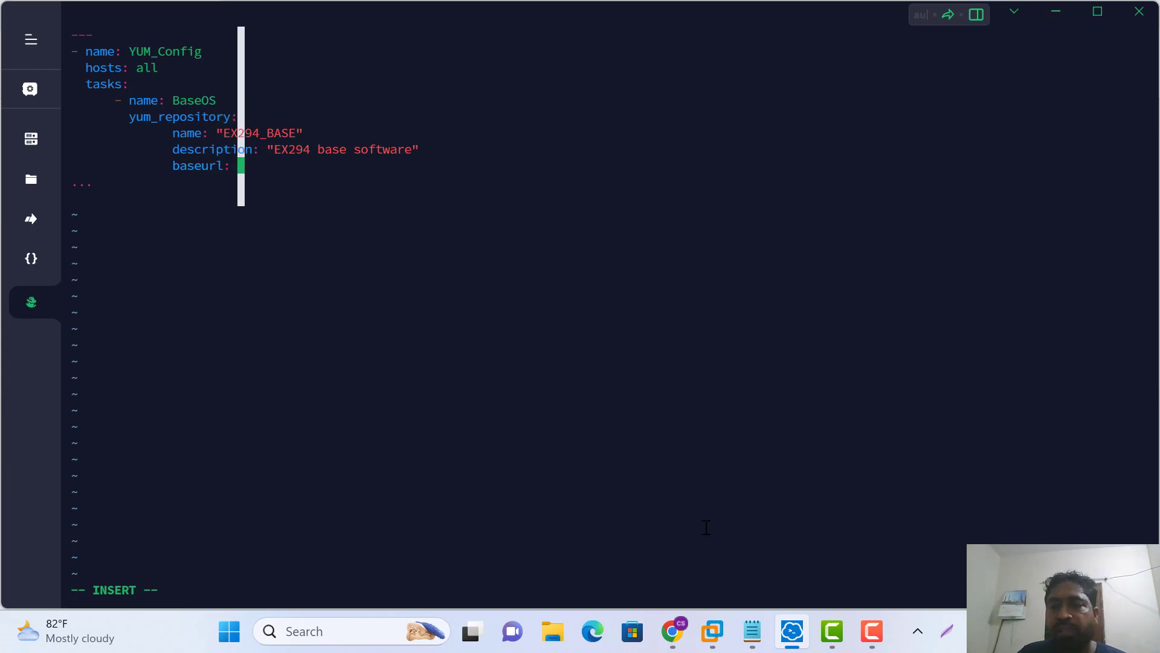
Paste the BaseOS baseurl line and change '= ' to ': ', giving file:///isorepo/BaseOS/
click(752, 631)
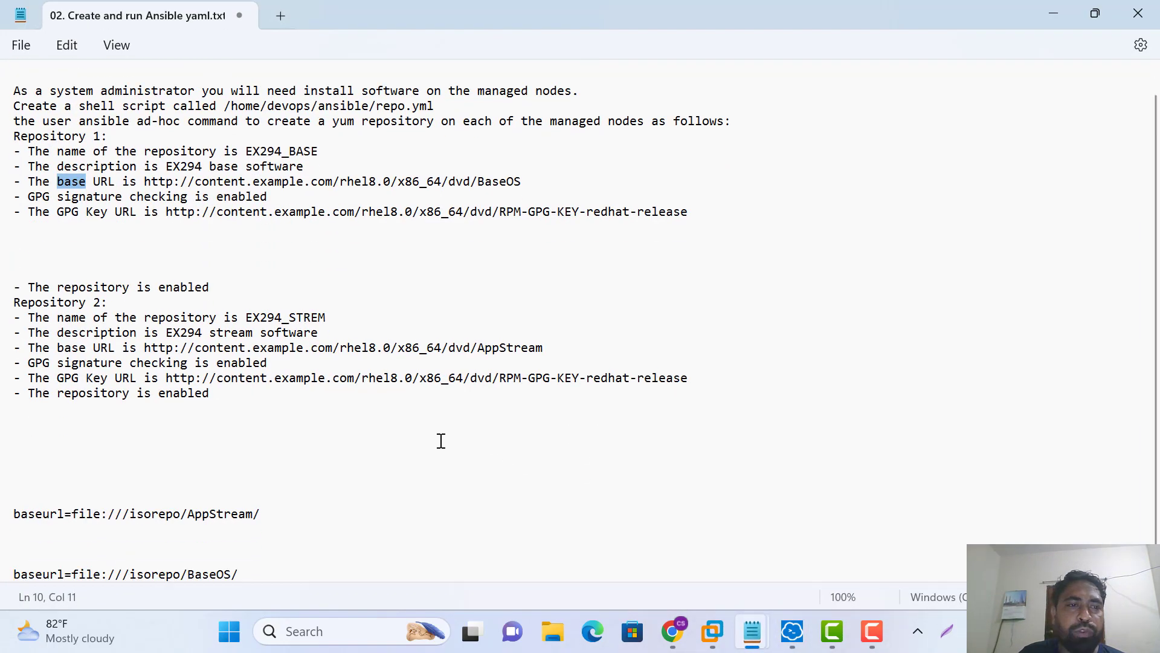
drag(265, 574, 2, 571)
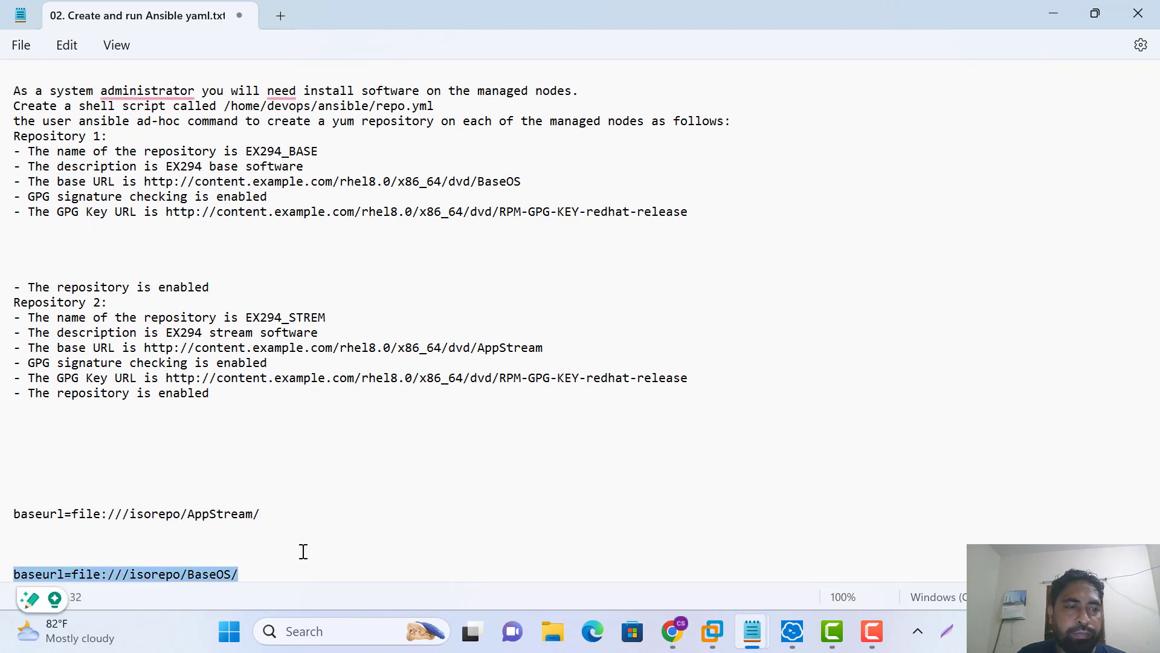
click(244, 580)
drag(239, 574, 34, 562)
key(ctrl+c)
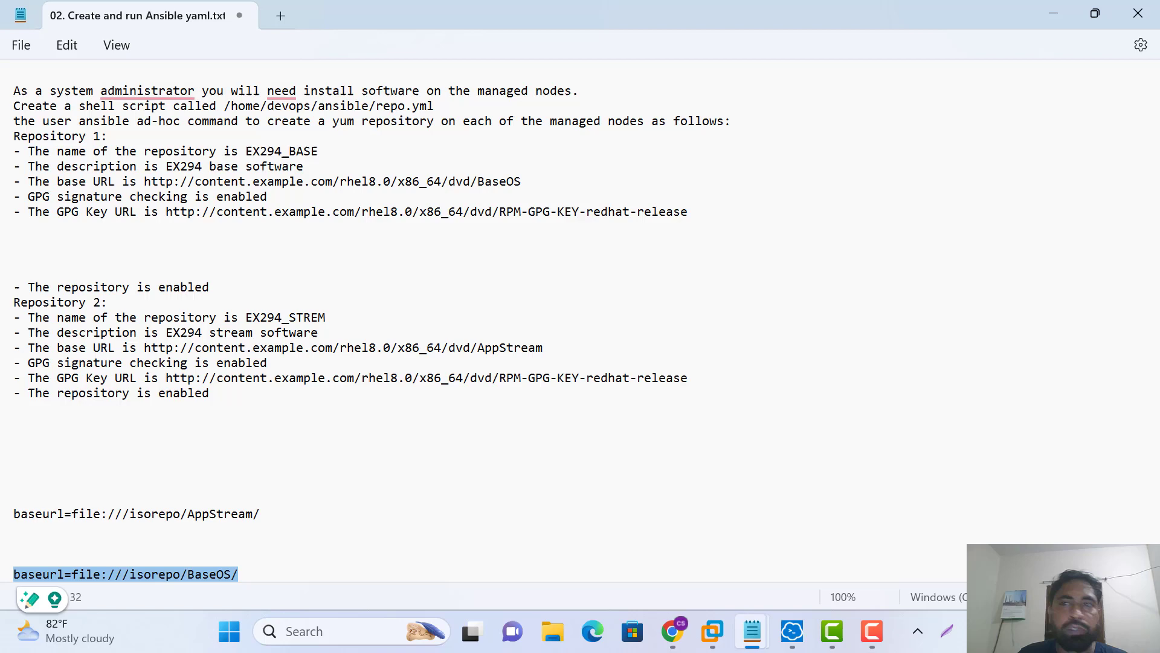
click(1053, 13)
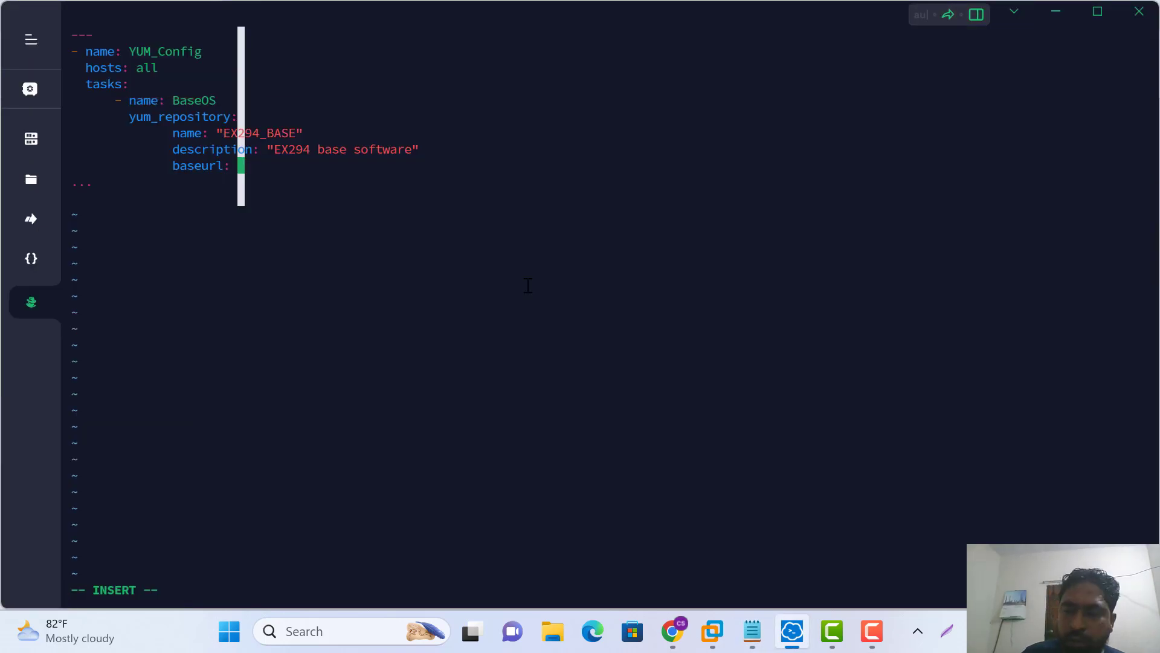
key(BackSpace)
key(BackSpace)
key(BackSpace)
key(BackSpace)
key(BackSpace)
key(BackSpace)
key(BackSpace)
key(BackSpace)
key(BackSpace)
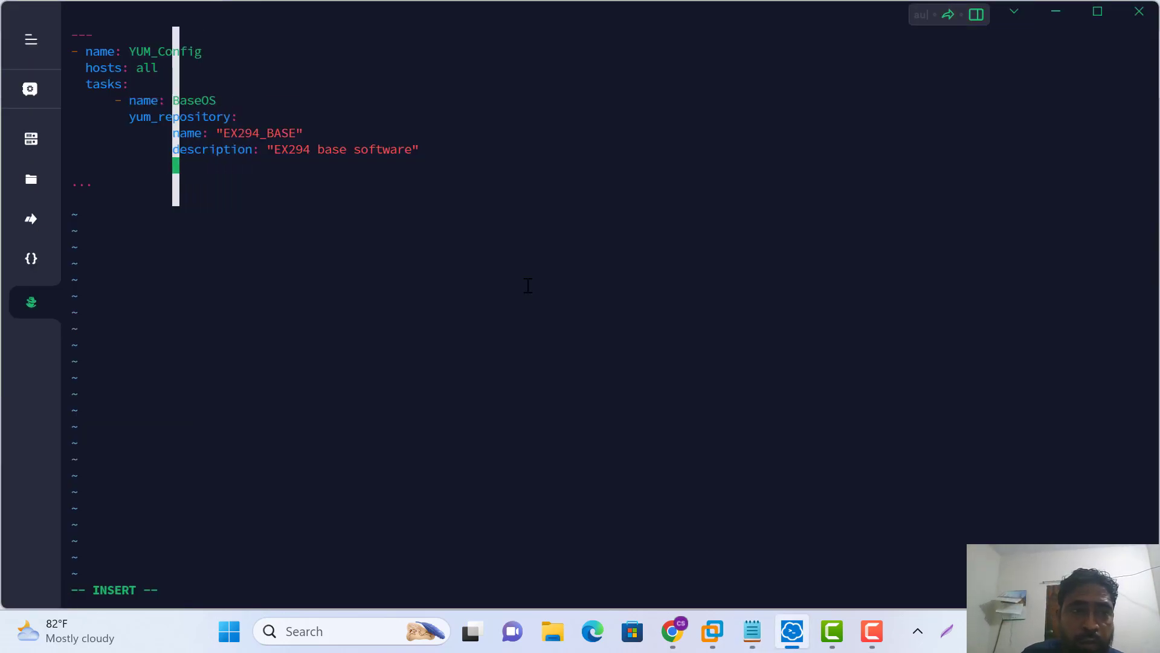
key(ctrl+shift+v)
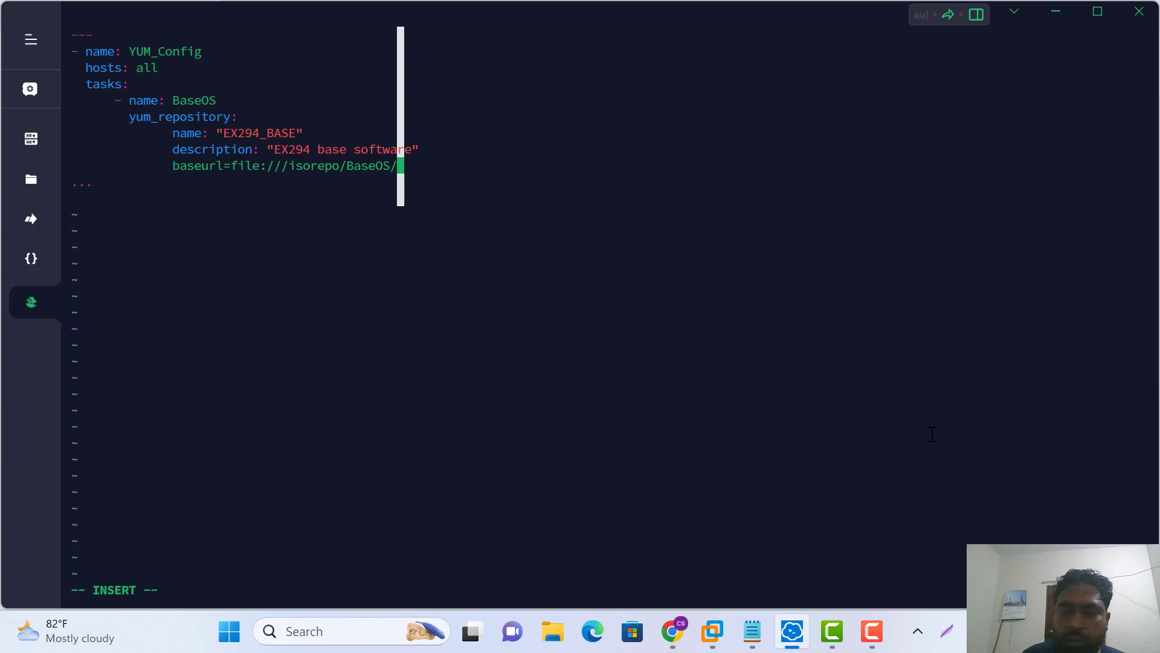
key(Left)
key(Left)
key(Left)
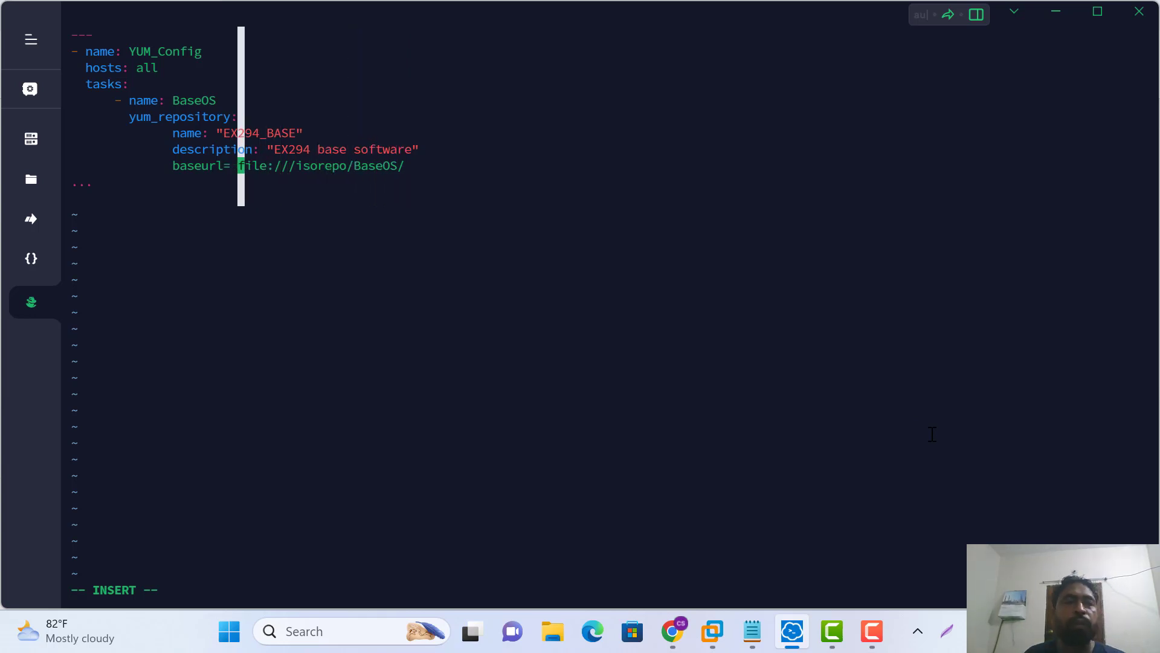
key(BackSpace)
key(BackSpace)
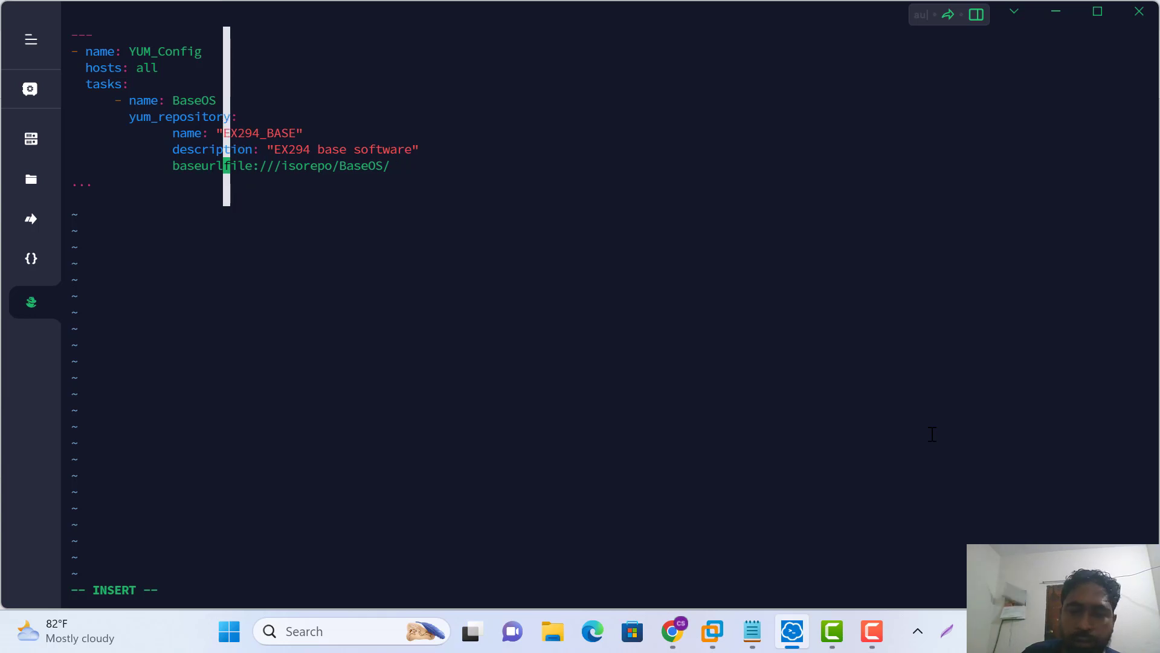
text(:)
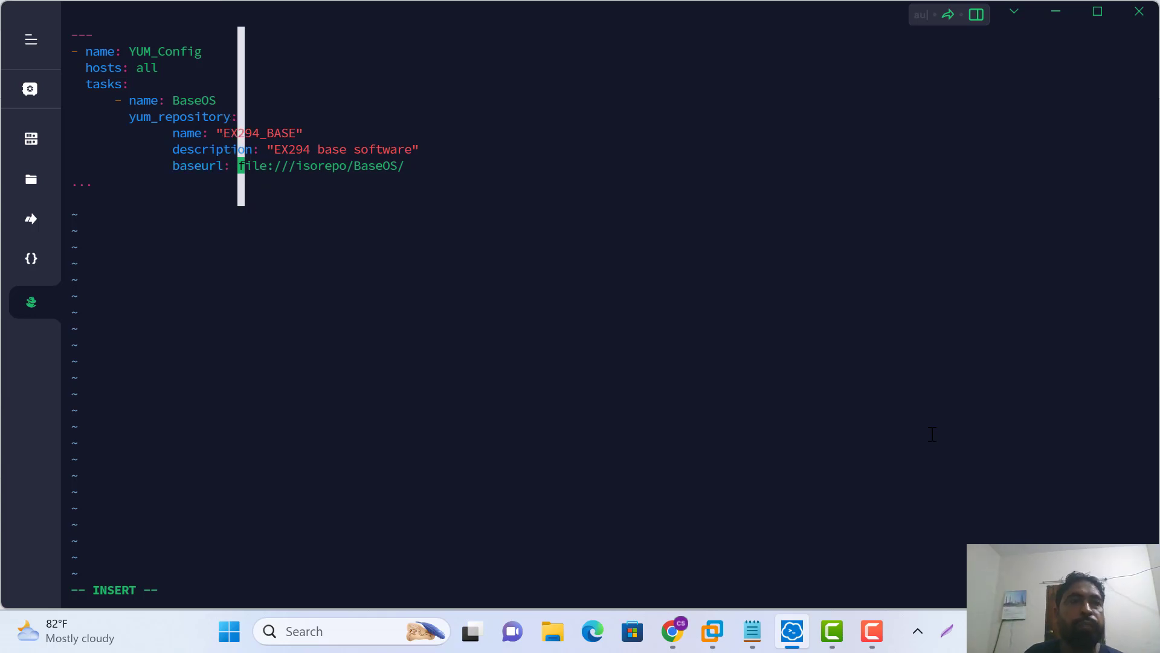
key(Right)
key(Right)
key(Right)
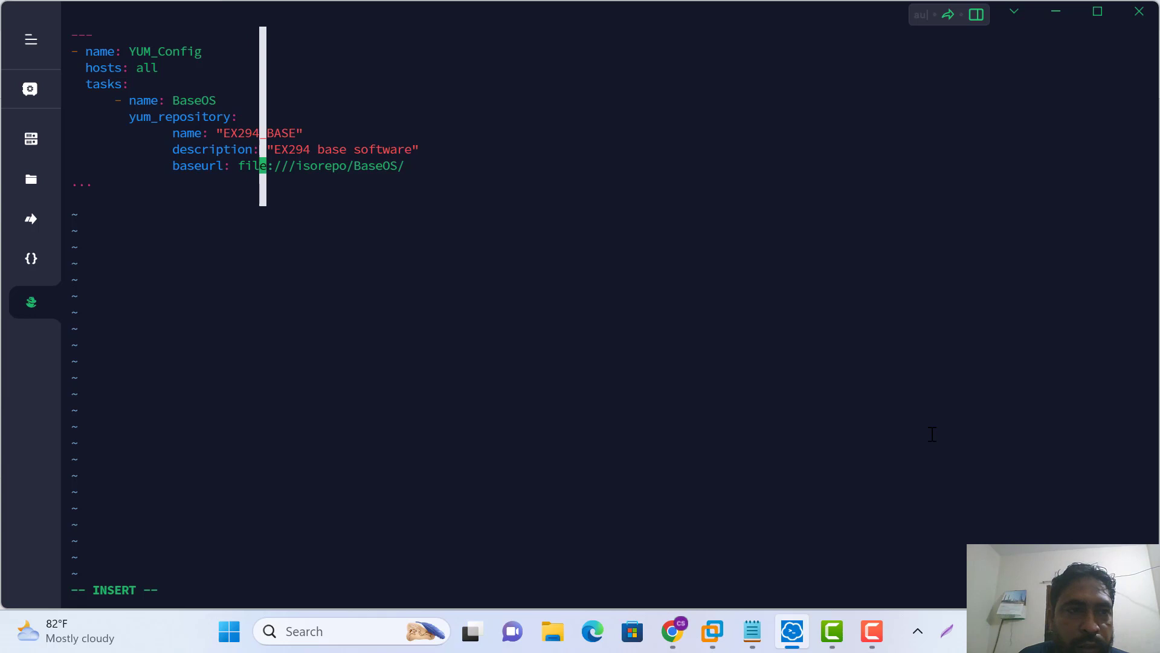
key(Right)
key(Right)
key(Right)
key(Right)
key(Right)
key(Right)
Add 'gpgcheck: yes' and copy repository 1's GPG key URL from the notes
key(Return)
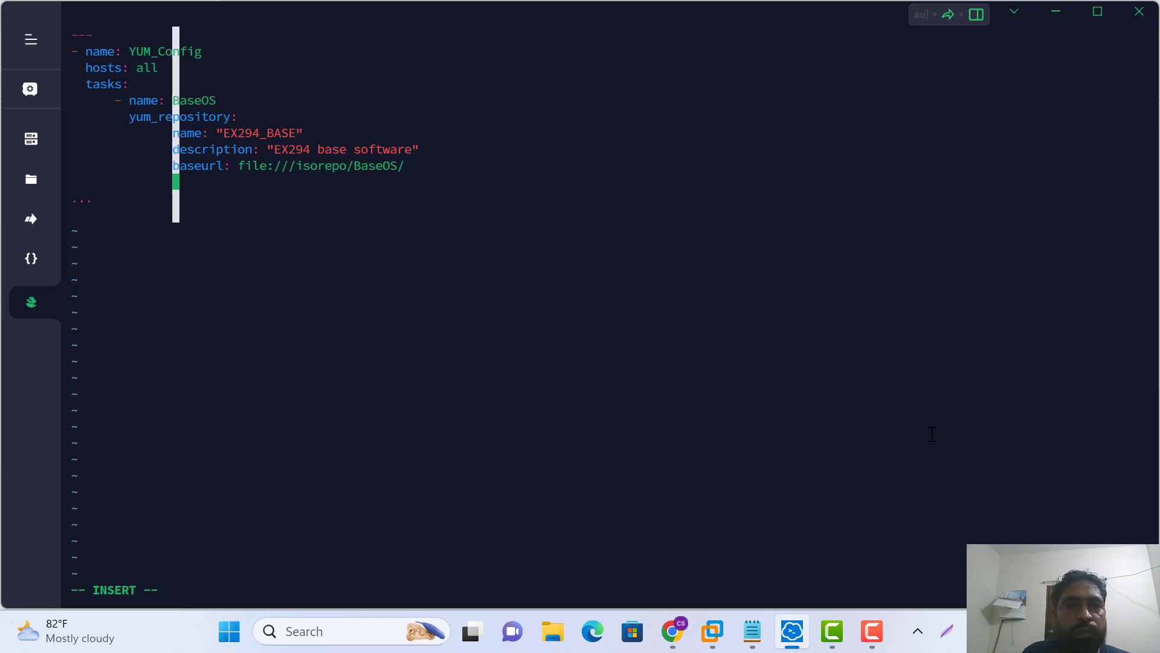
text(gp)
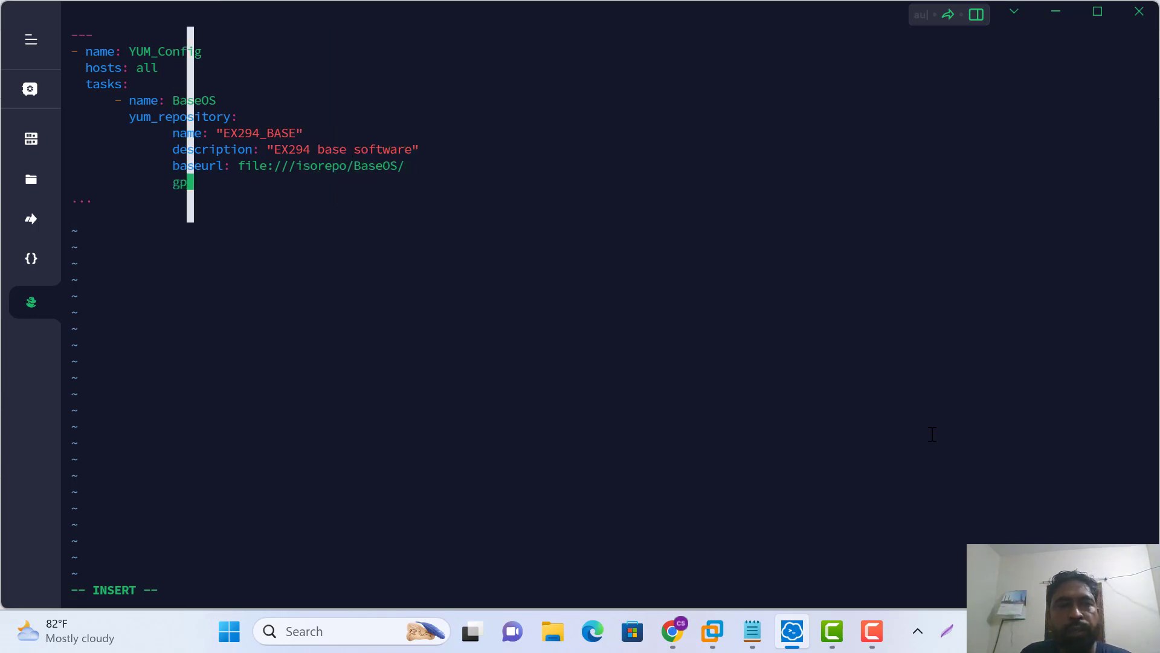
text(gche)
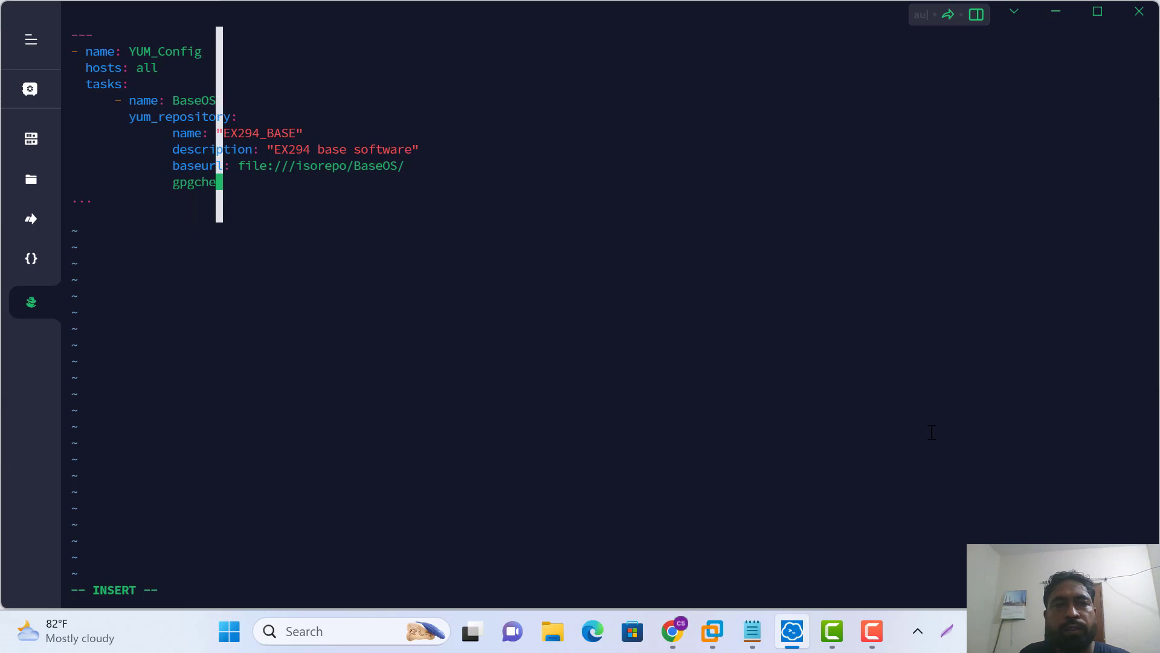
text(ck: )
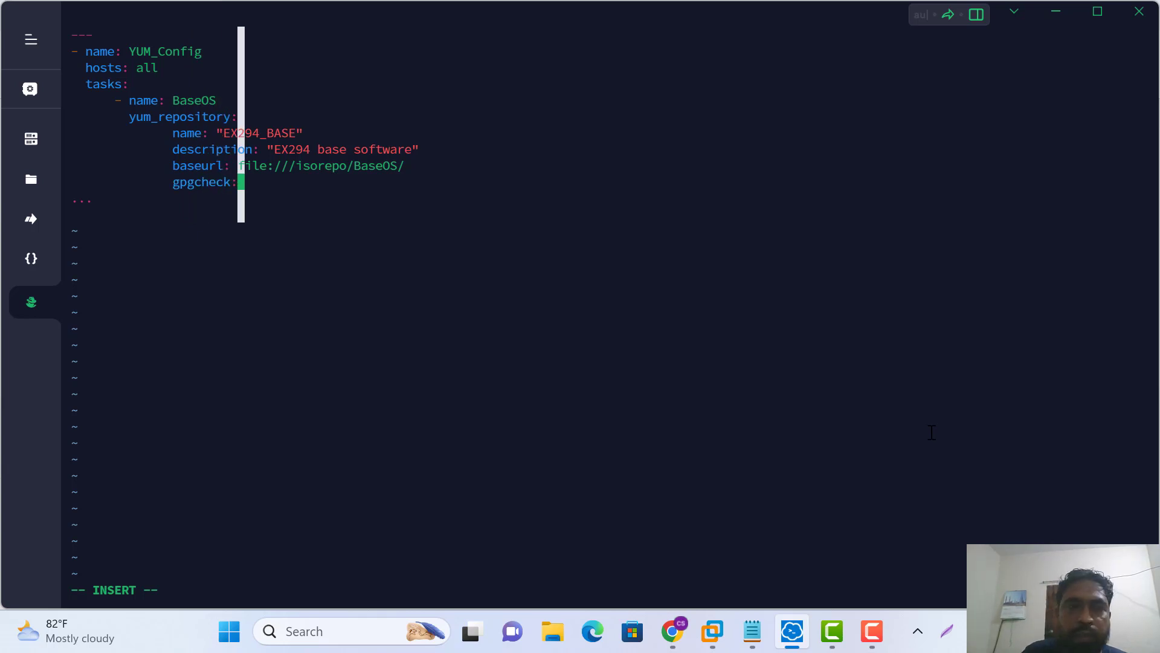
text(yes)
key(Return)
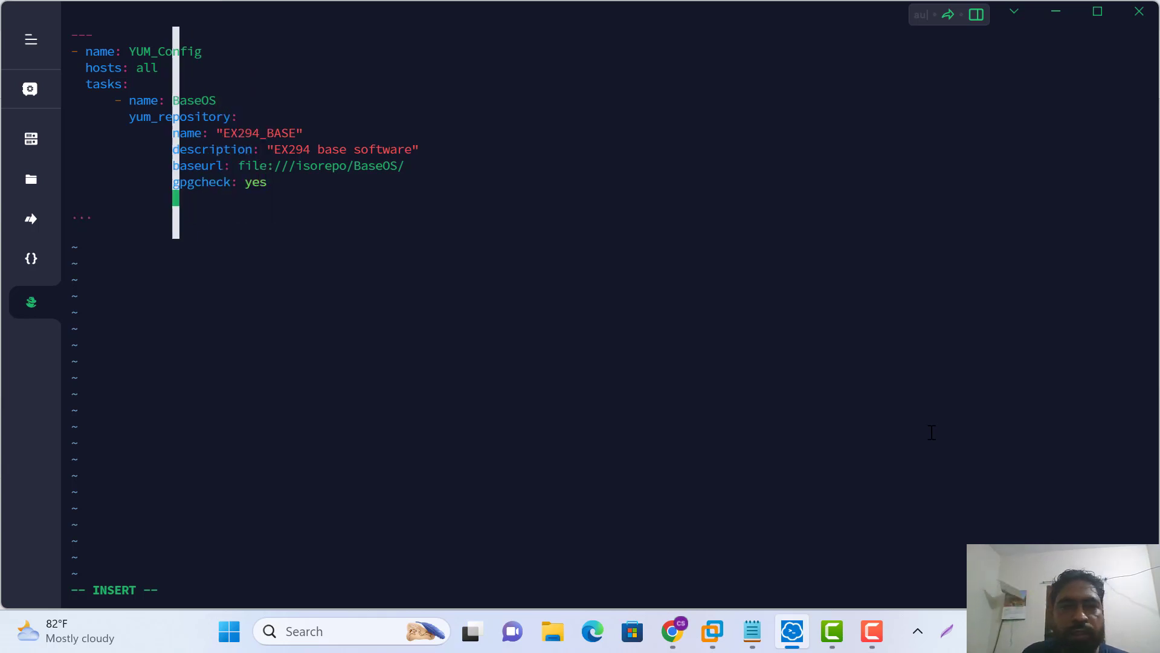
text(gp)
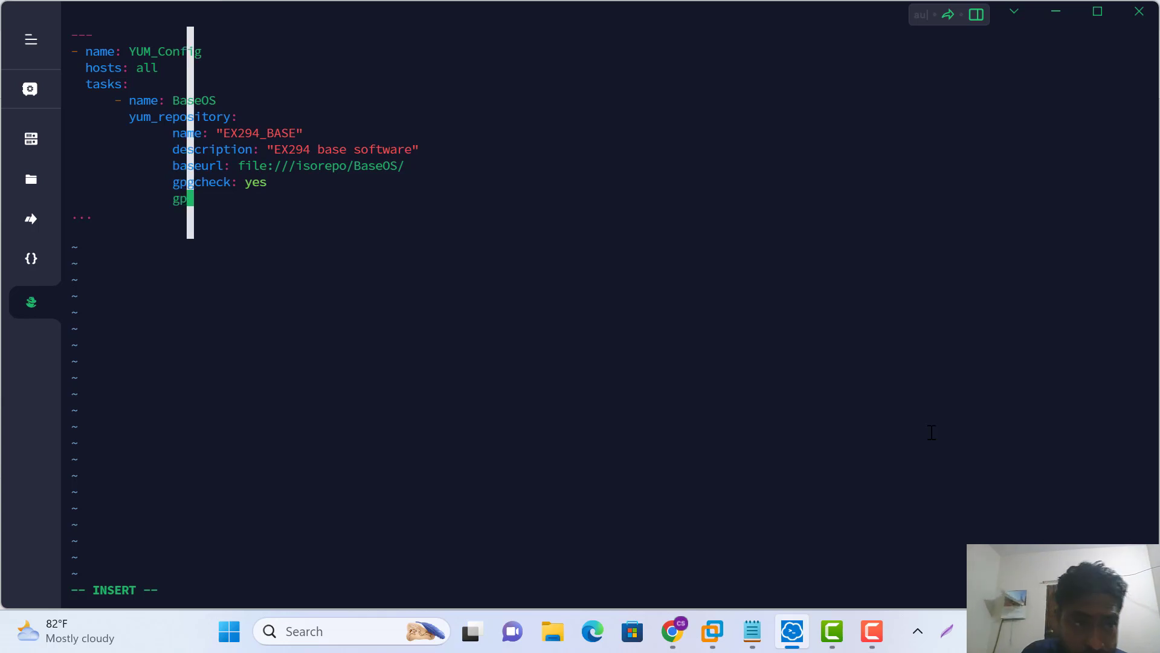
text(g)
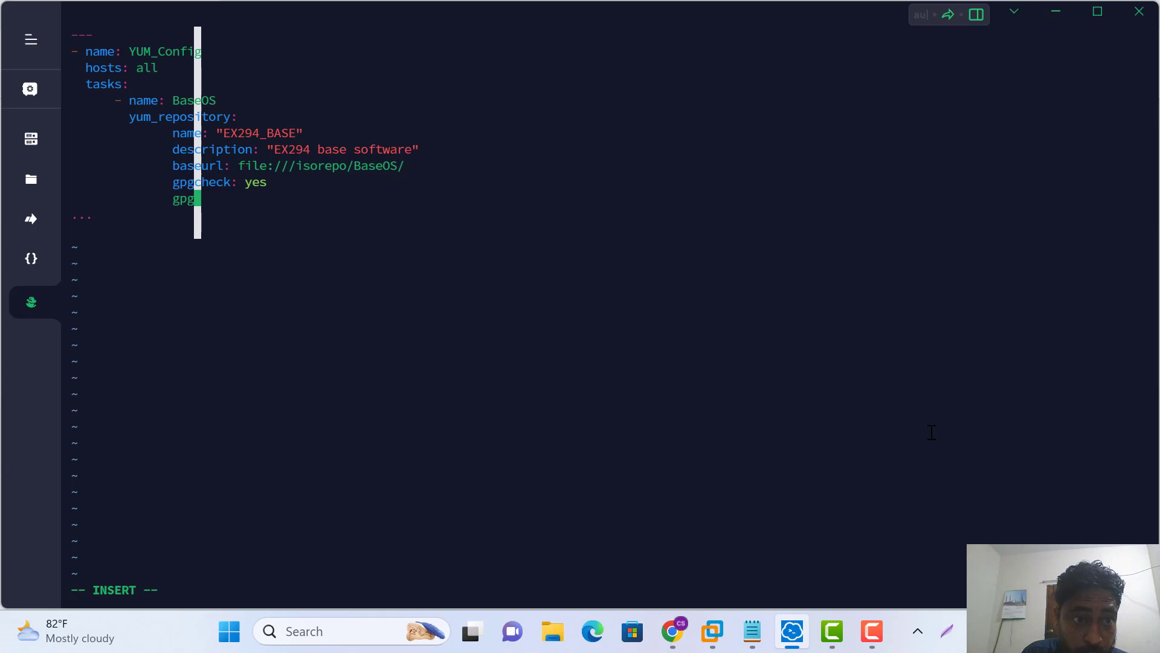
text(key)
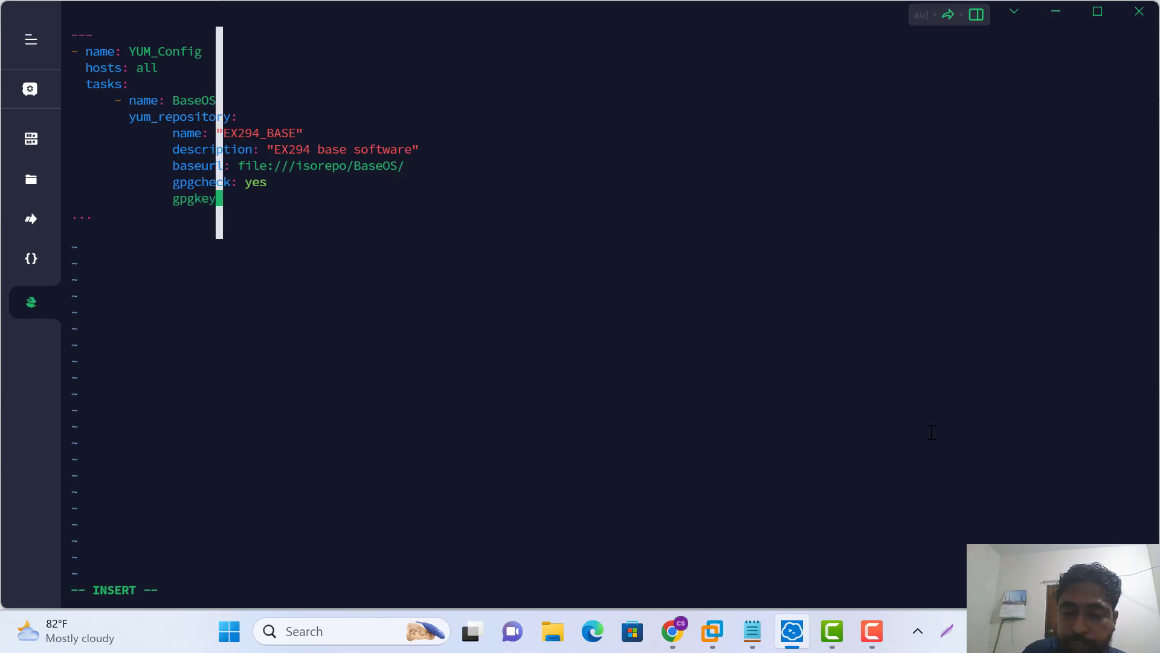
text(:)
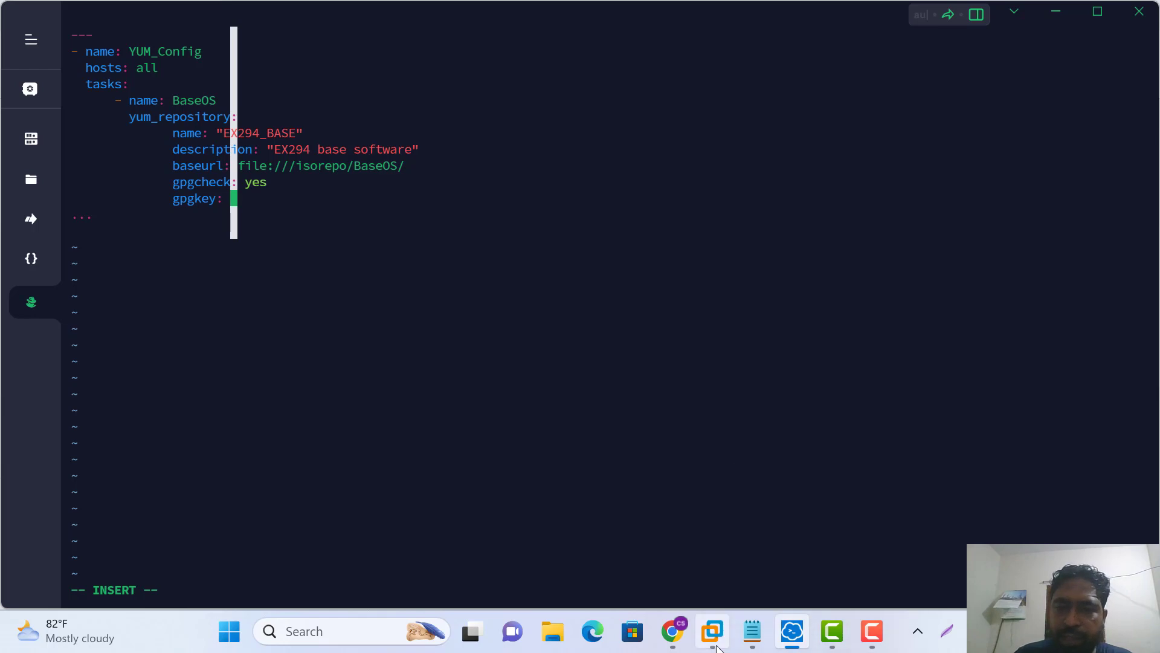
mouse_move(753, 631)
click(848, 535)
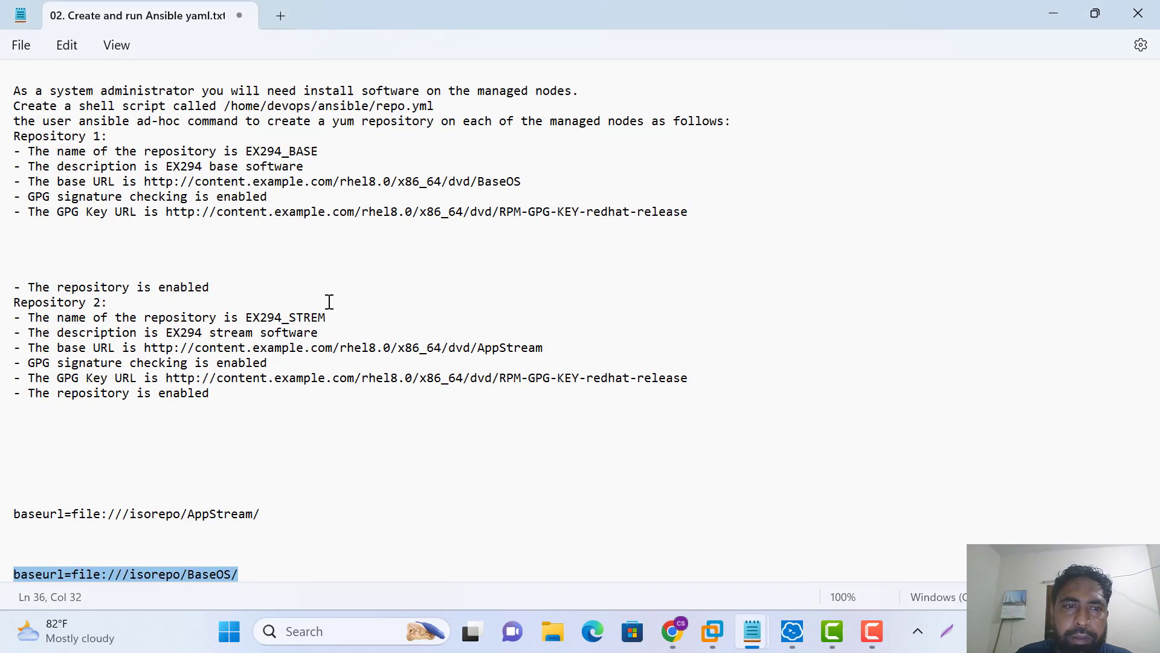
drag(690, 212, 157, 211)
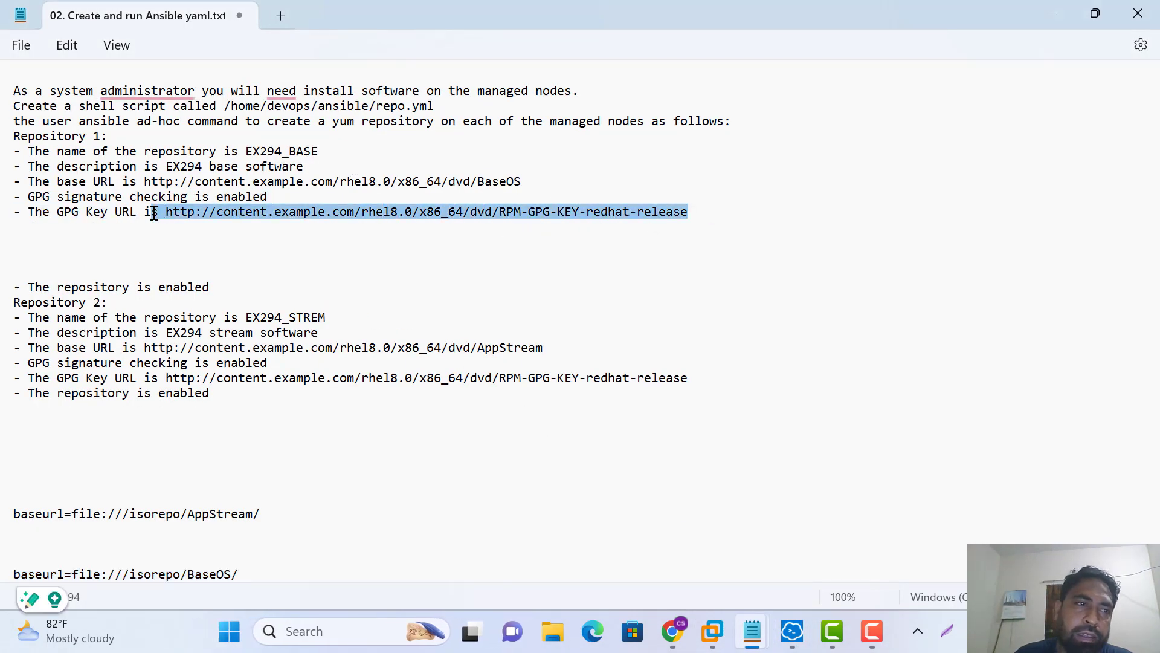
key(ctrl+c)
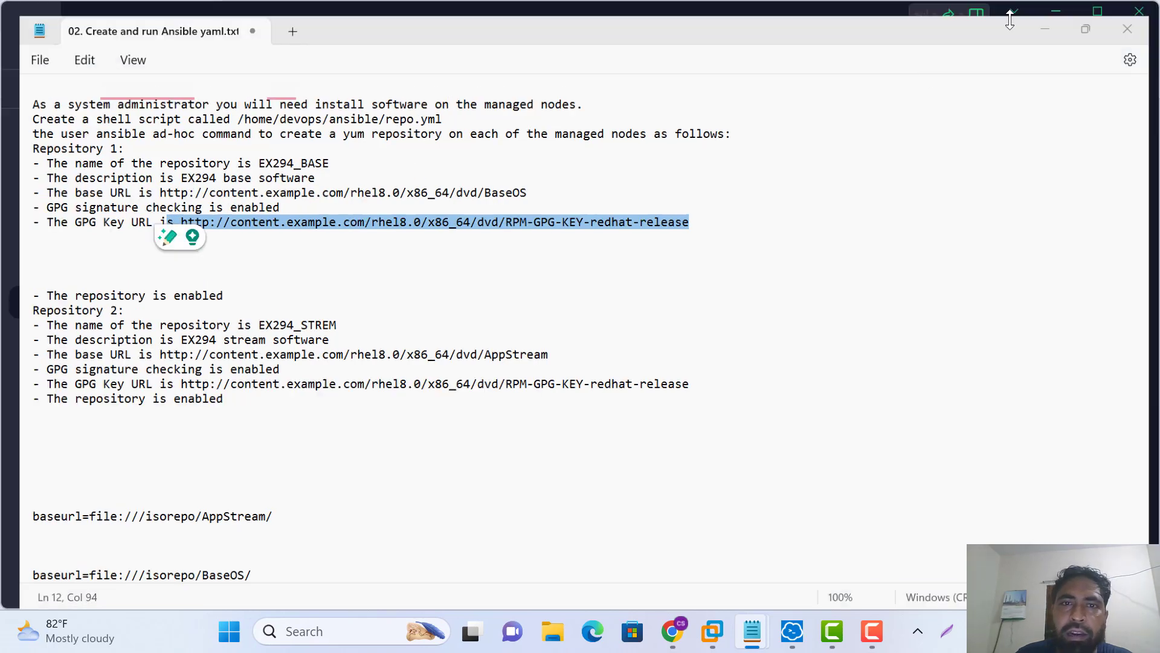
Add a 'gpgkey: yes' line, then check the notes for the enabled requirement
click(1054, 12)
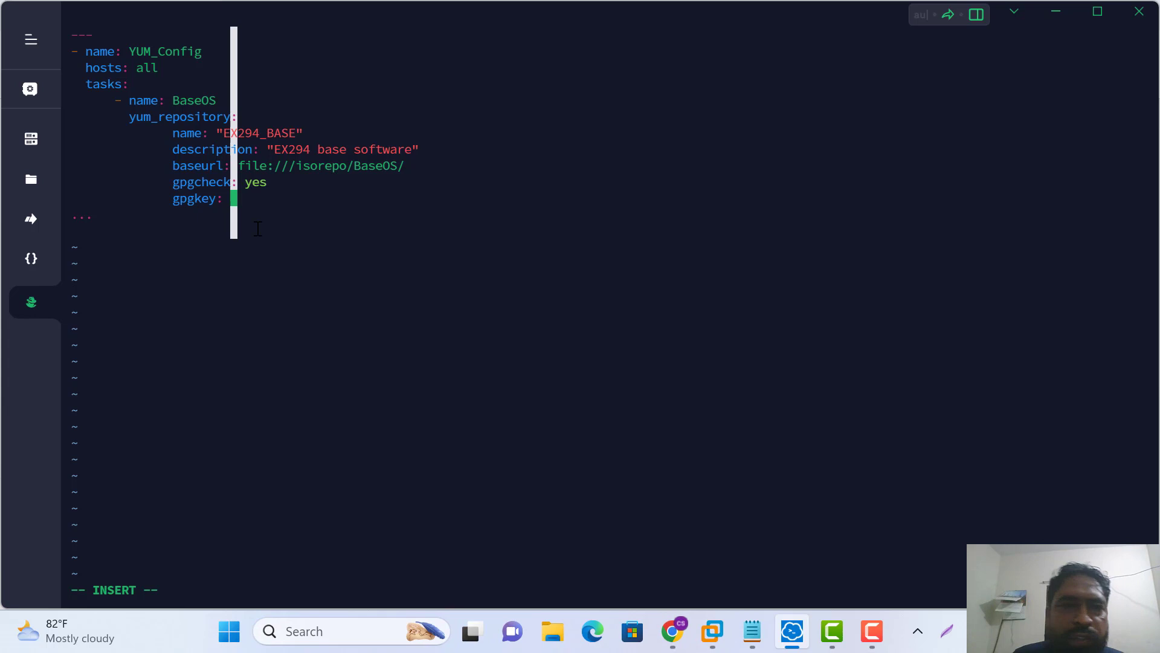
text(ye)
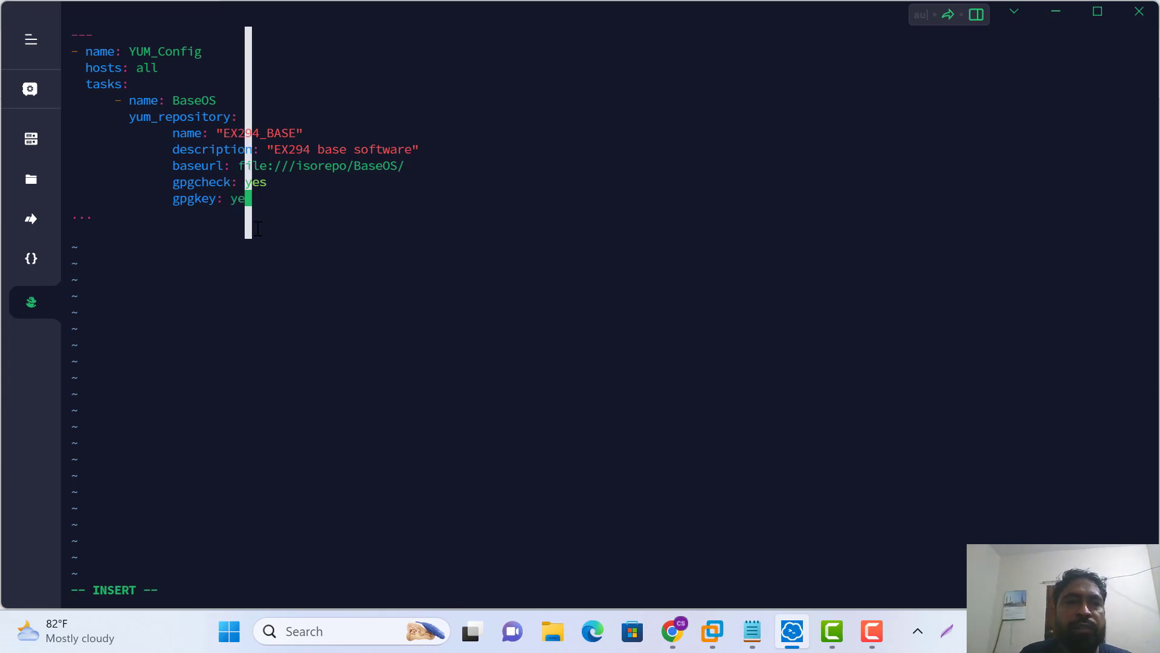
text(st)
key(BackSpace)
key(Return)
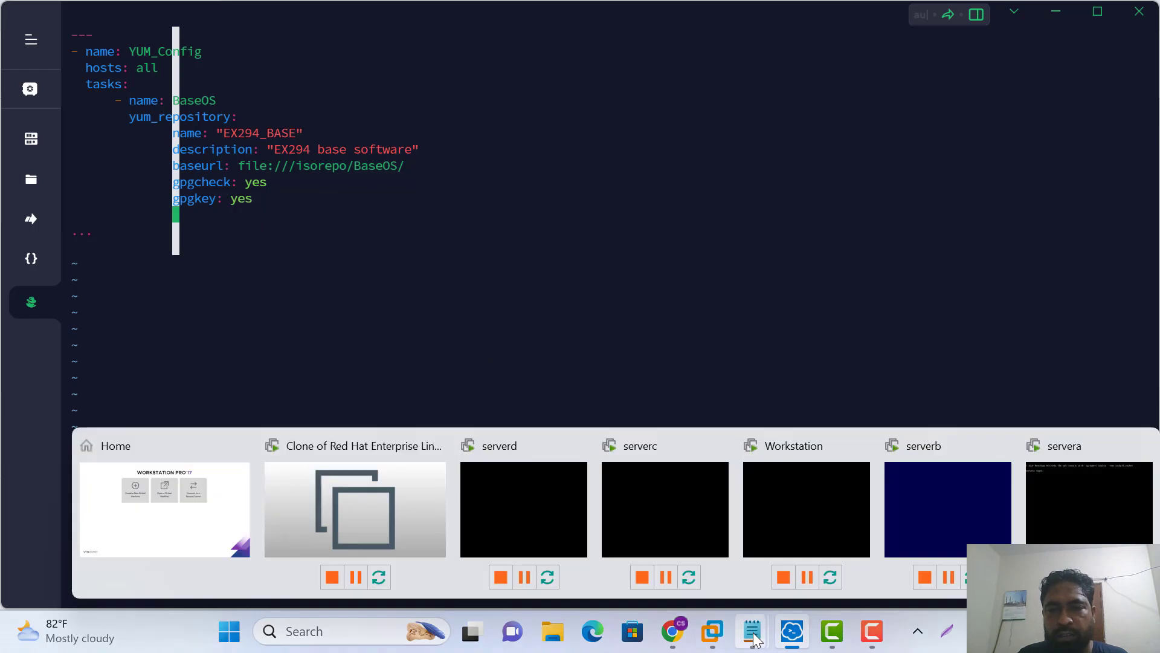
mouse_move(752, 630)
click(721, 546)
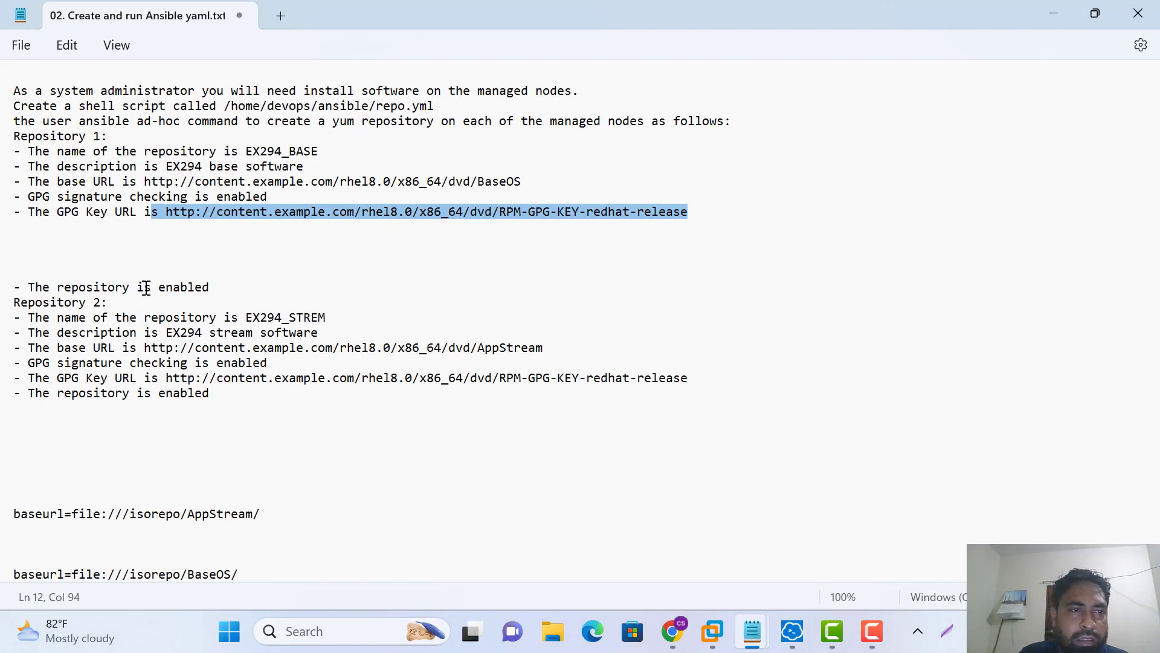
double_click(179, 397)
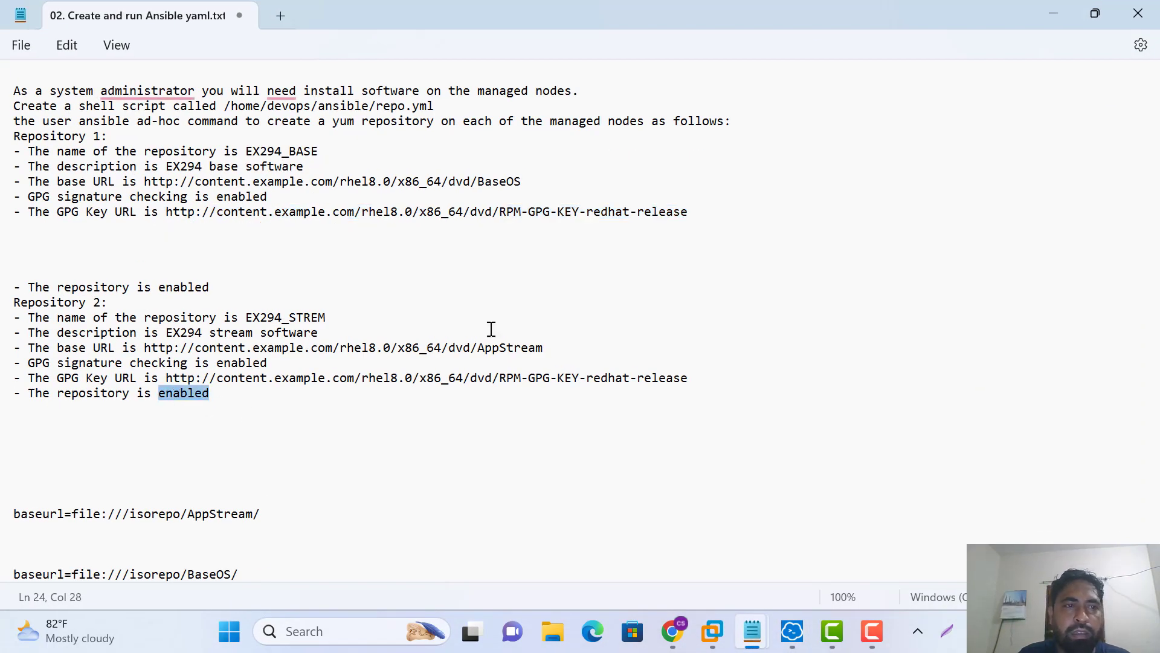
Add 'enabled: yes' and change the gpgkey value from yes to 0
click(1055, 13)
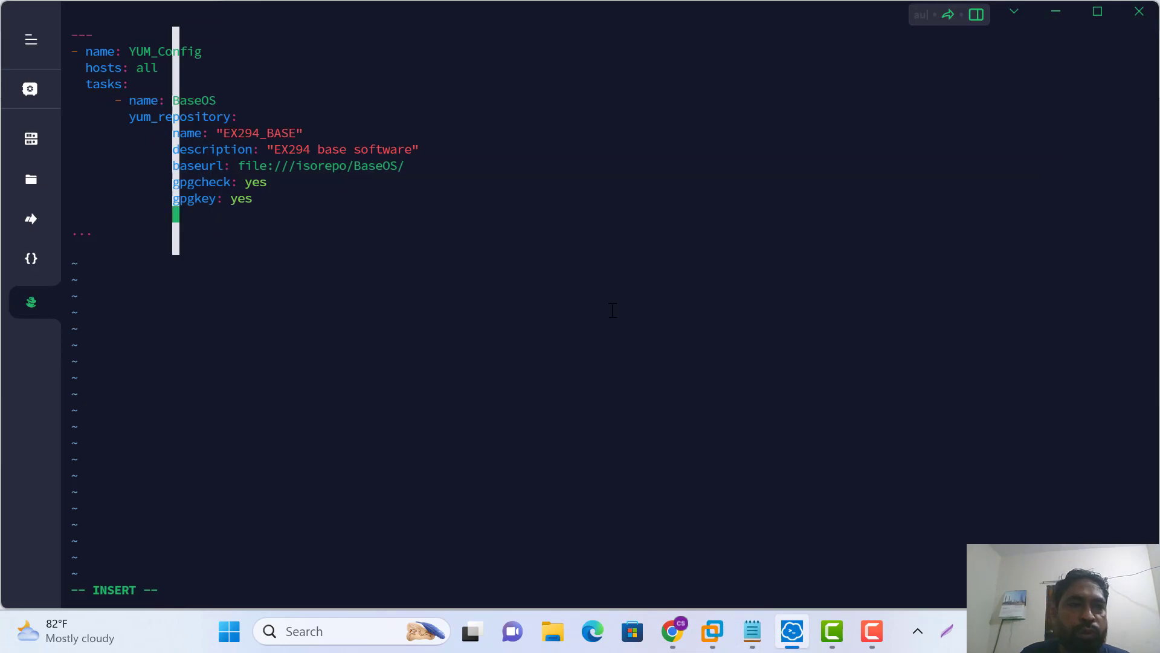
text(: yes)
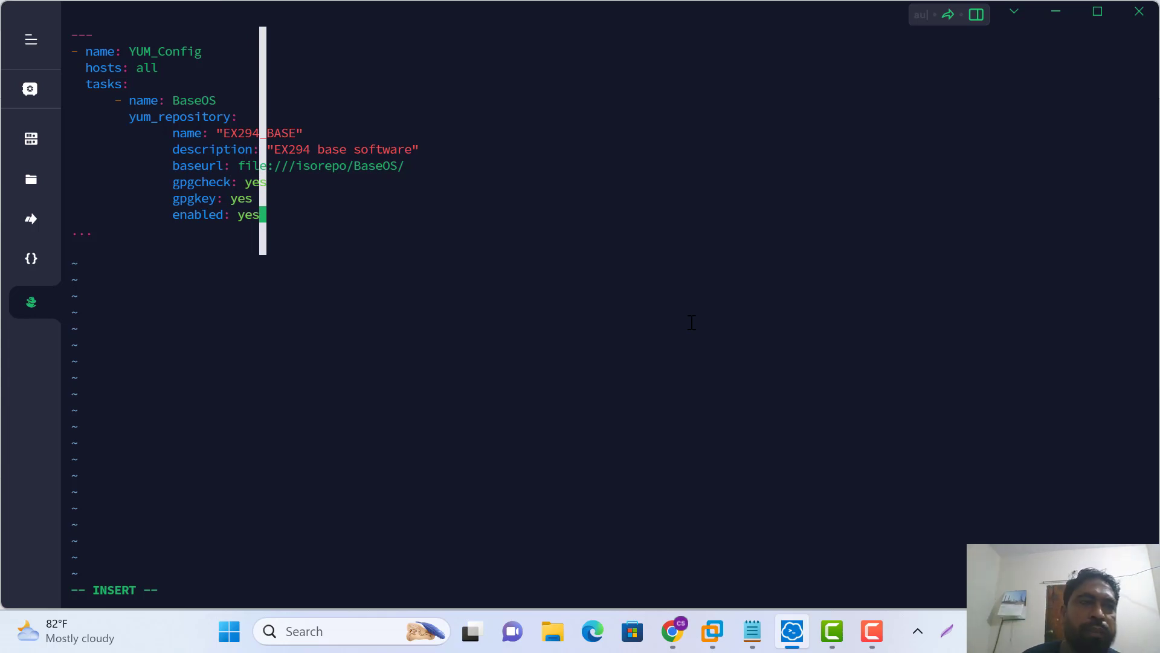
key(Up)
key(Up)
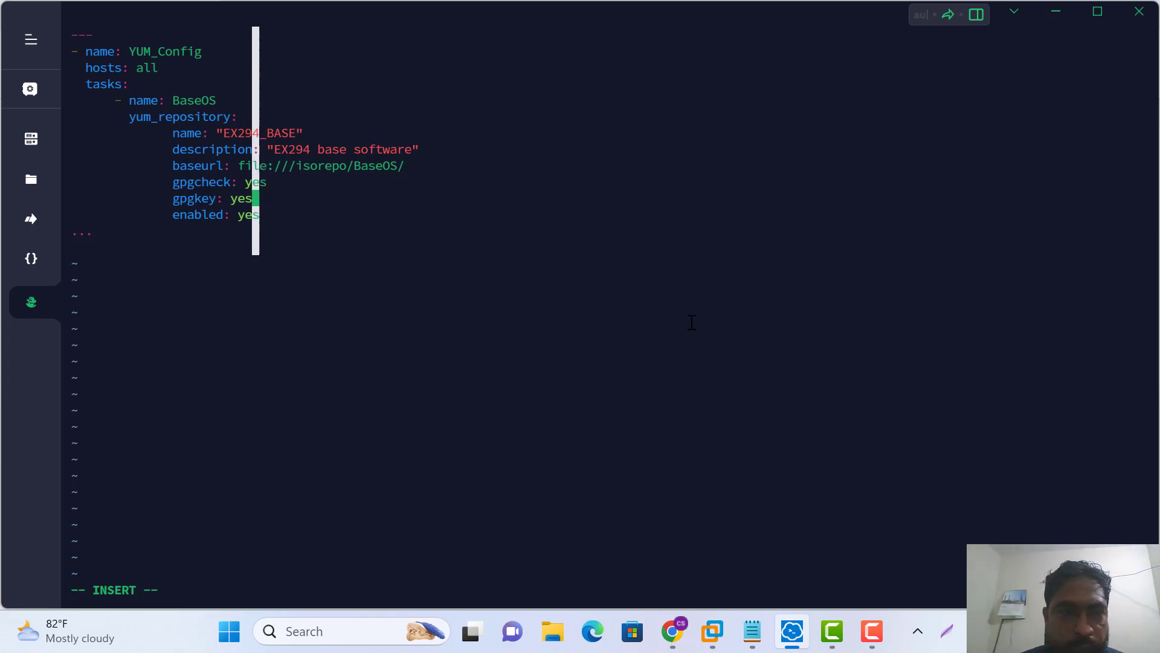
key(Down)
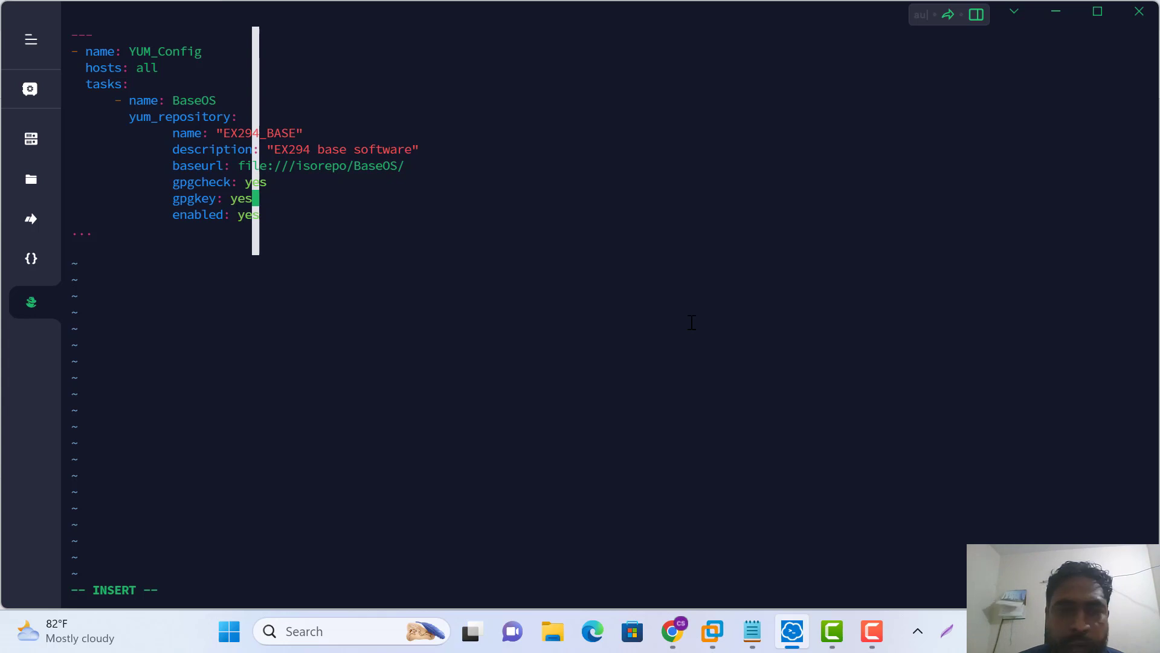
key(BackSpace)
key(BackSpace)
key(BackSpace)
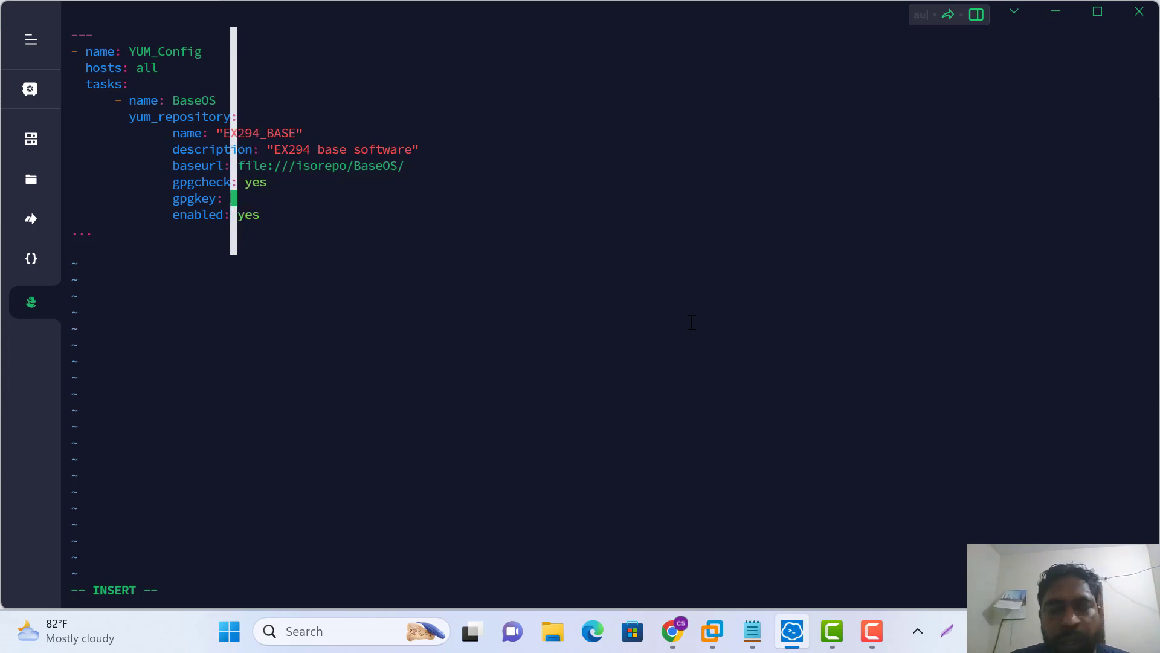
text(0)
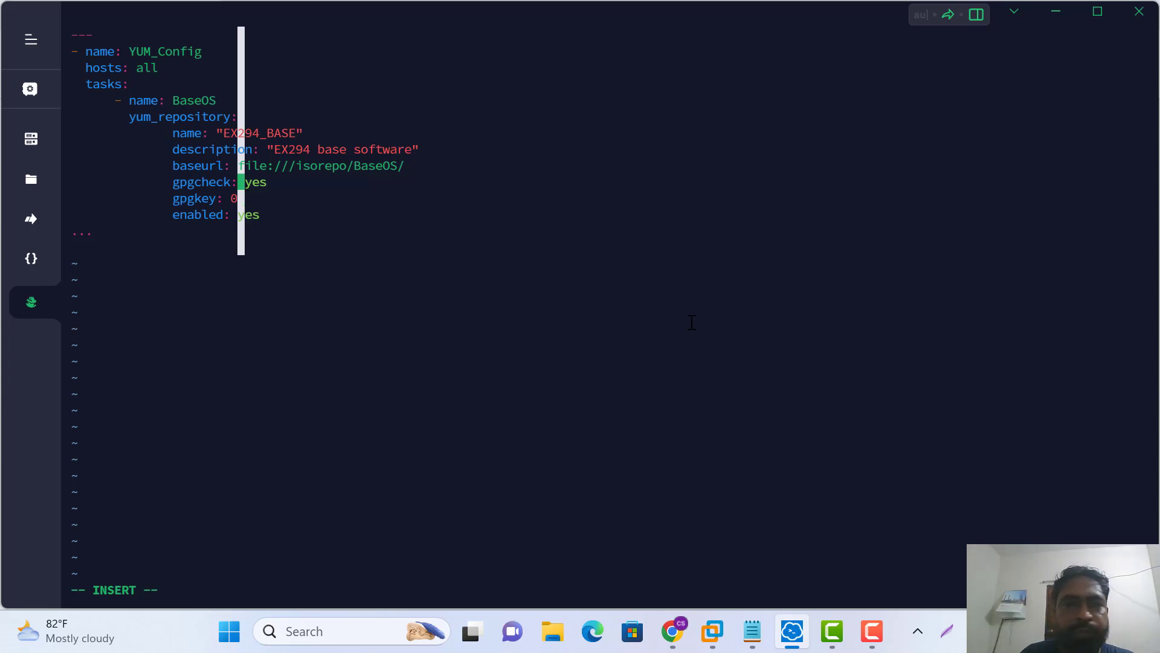
key(Down)
key(Down)
key(Right)
key(Right)
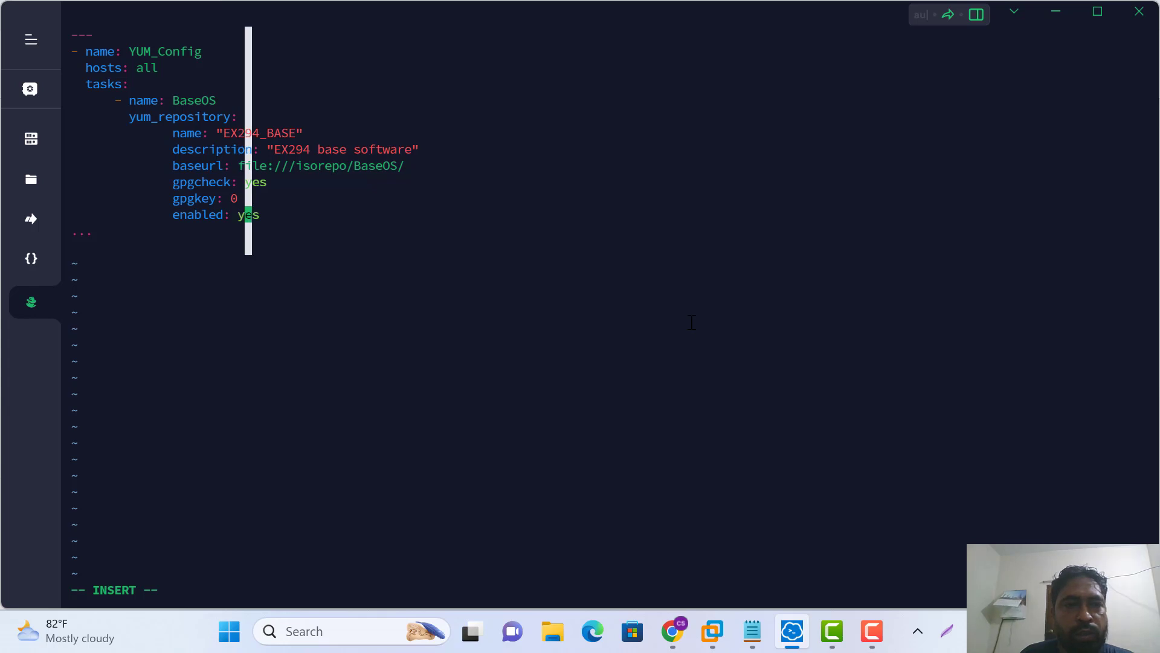
key(Right)
key(Return)
key(Return)
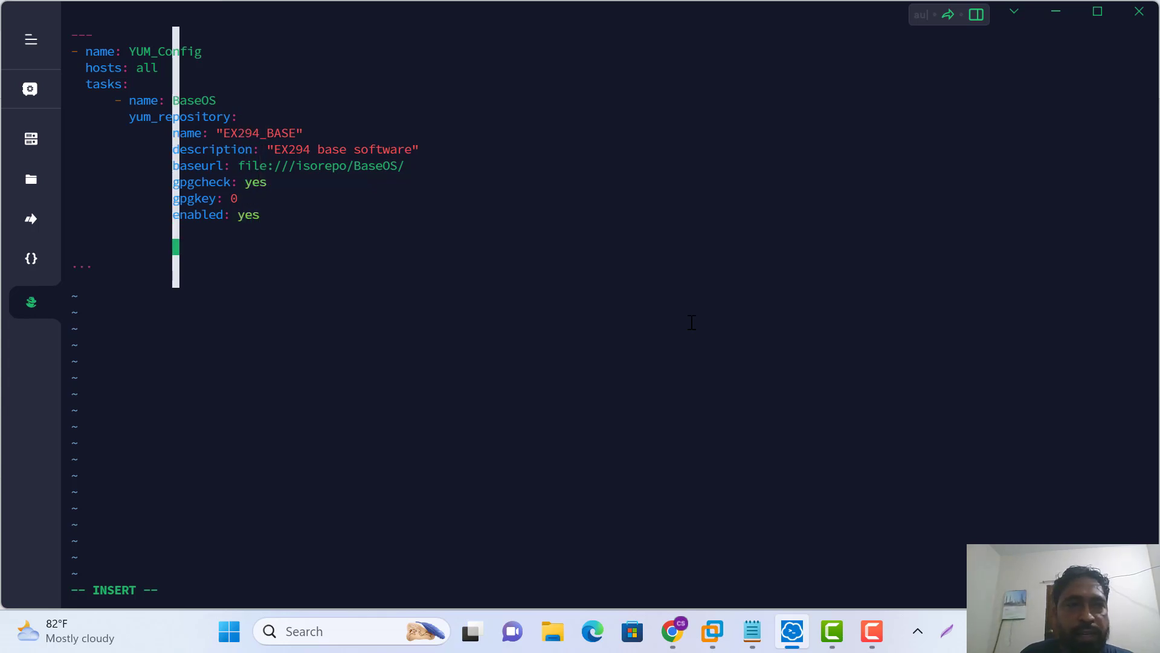
Add a second task '- name: AppStream', copying AppStream from the notes
key(BackSpace)
key(BackSpace)
key(BackSpace)
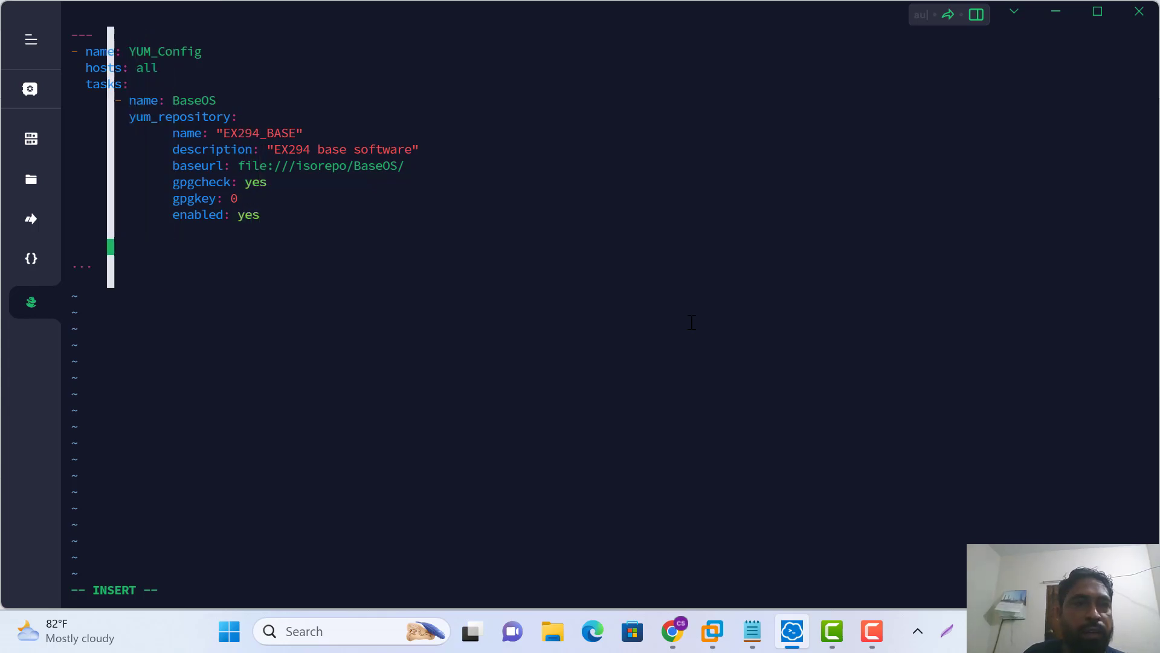
text(- )
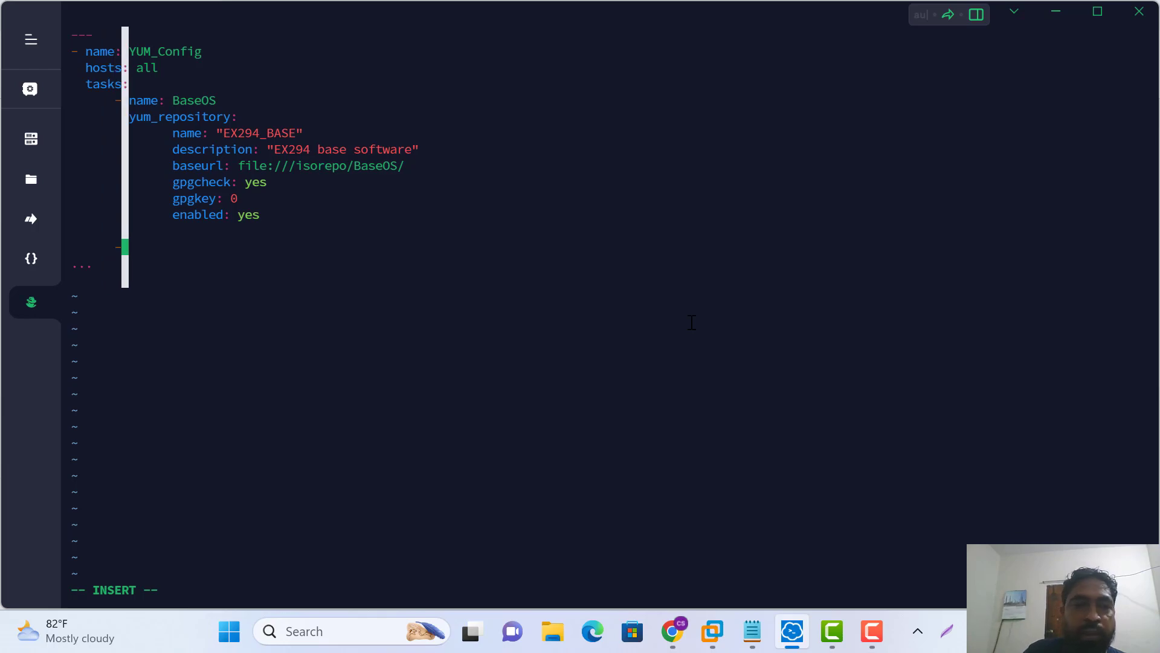
text(name)
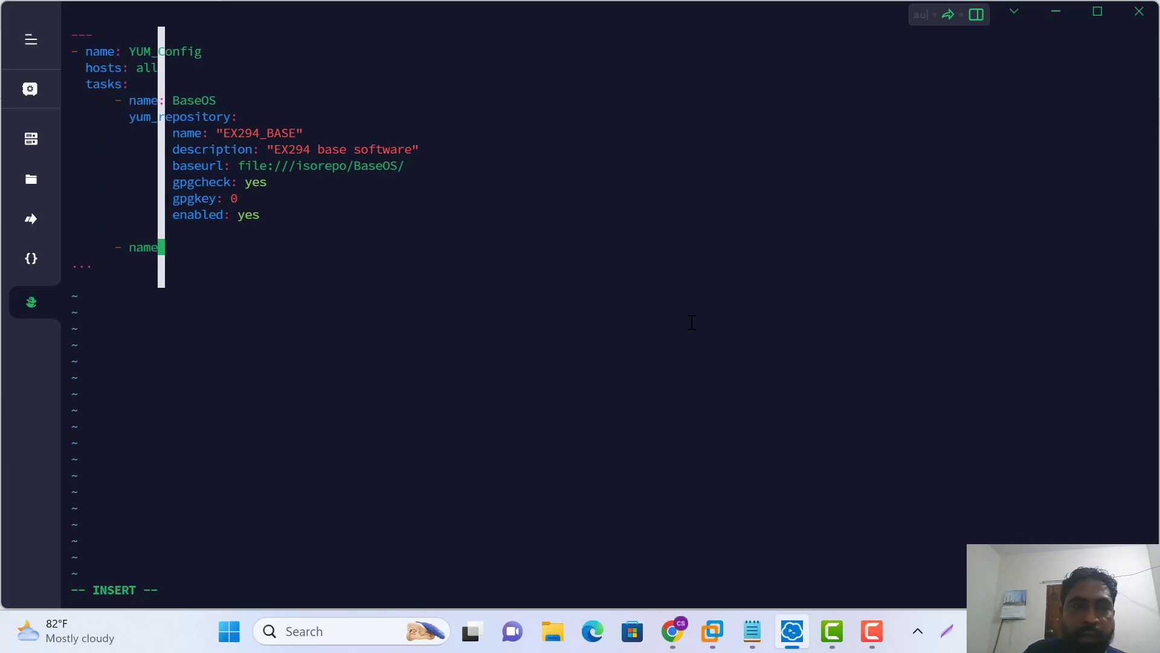
text(:)
key(alt+Tab)
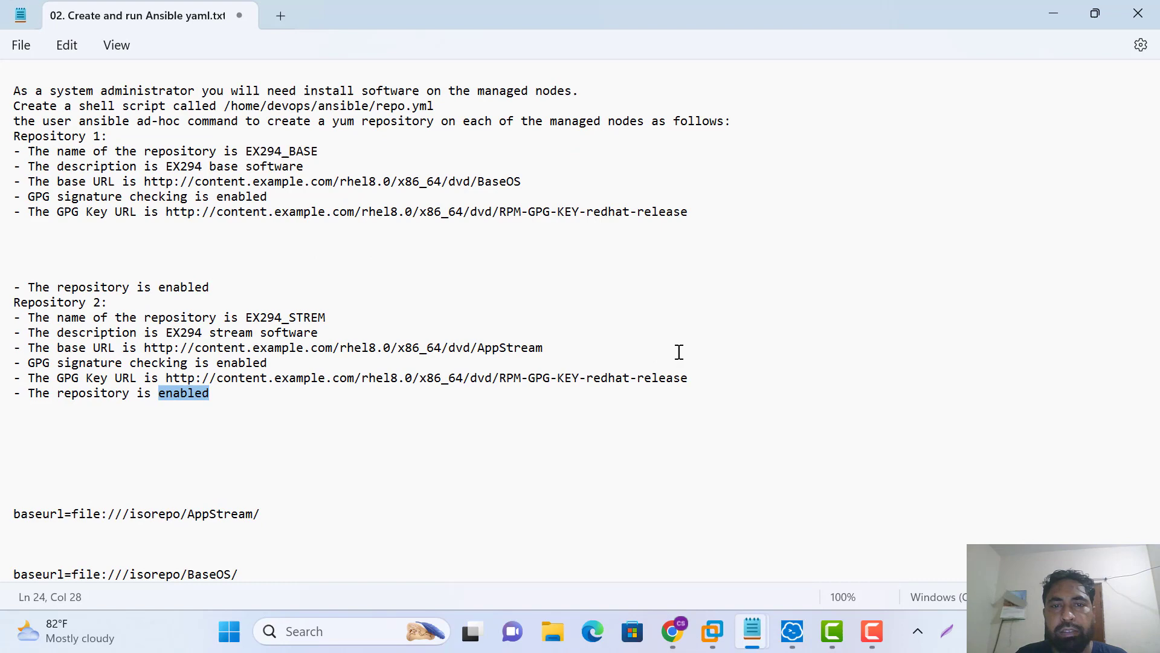
scroll(370, 402, up, 1)
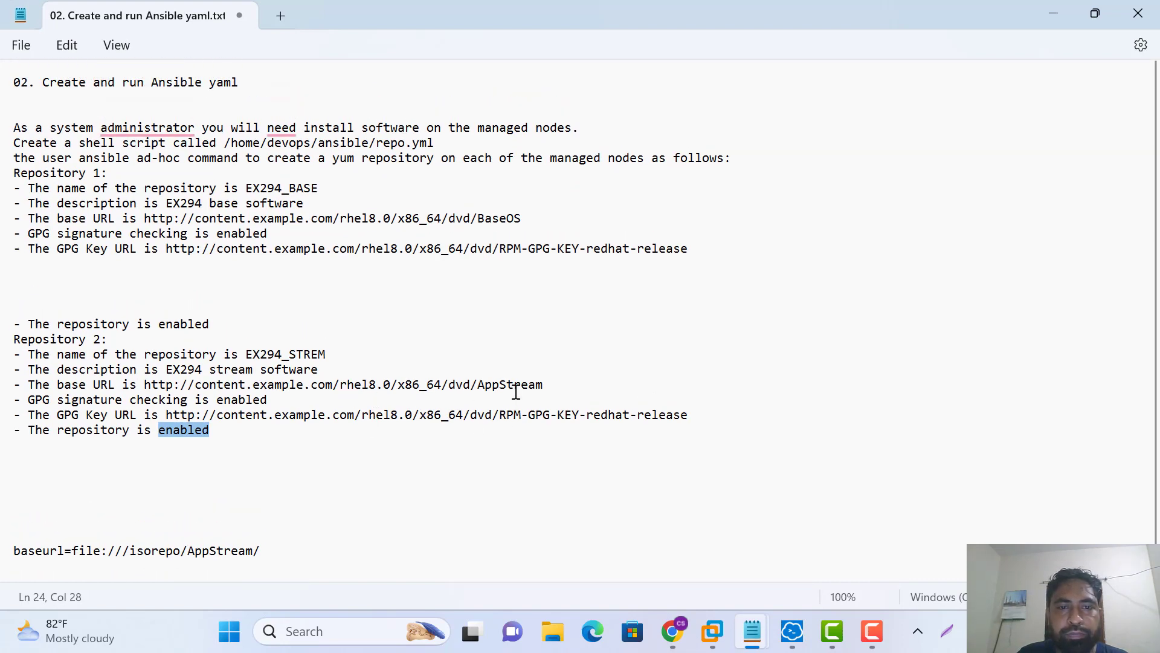
double_click(497, 385)
key(ctrl+c)
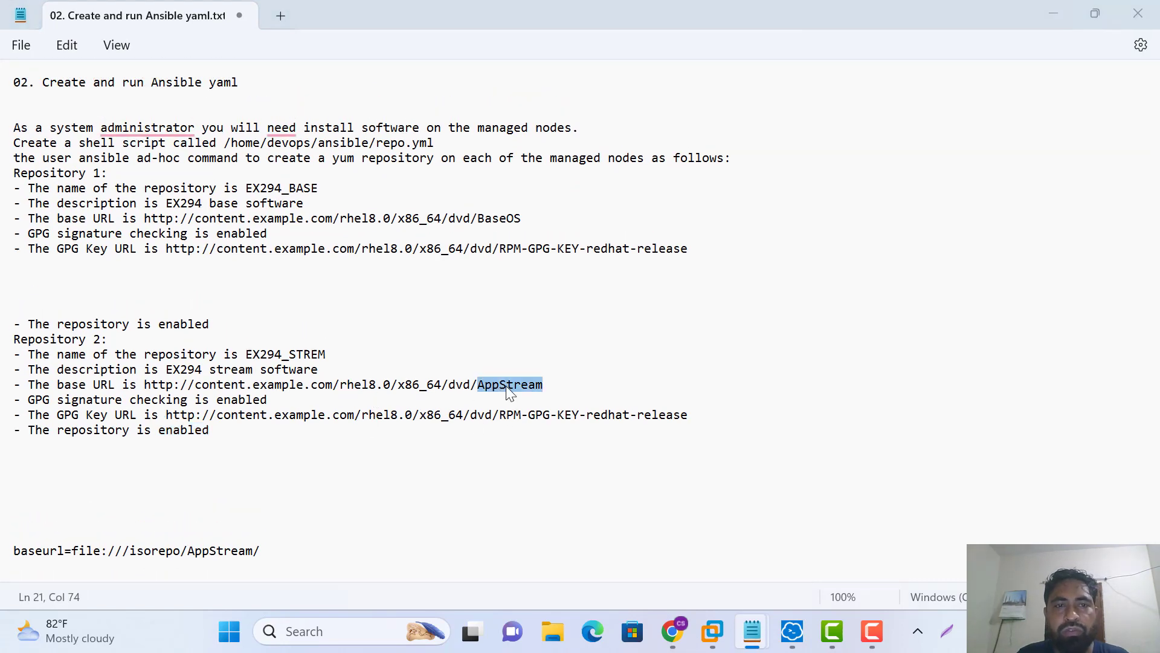
key(alt+Tab)
key(ctrl+shift+v)
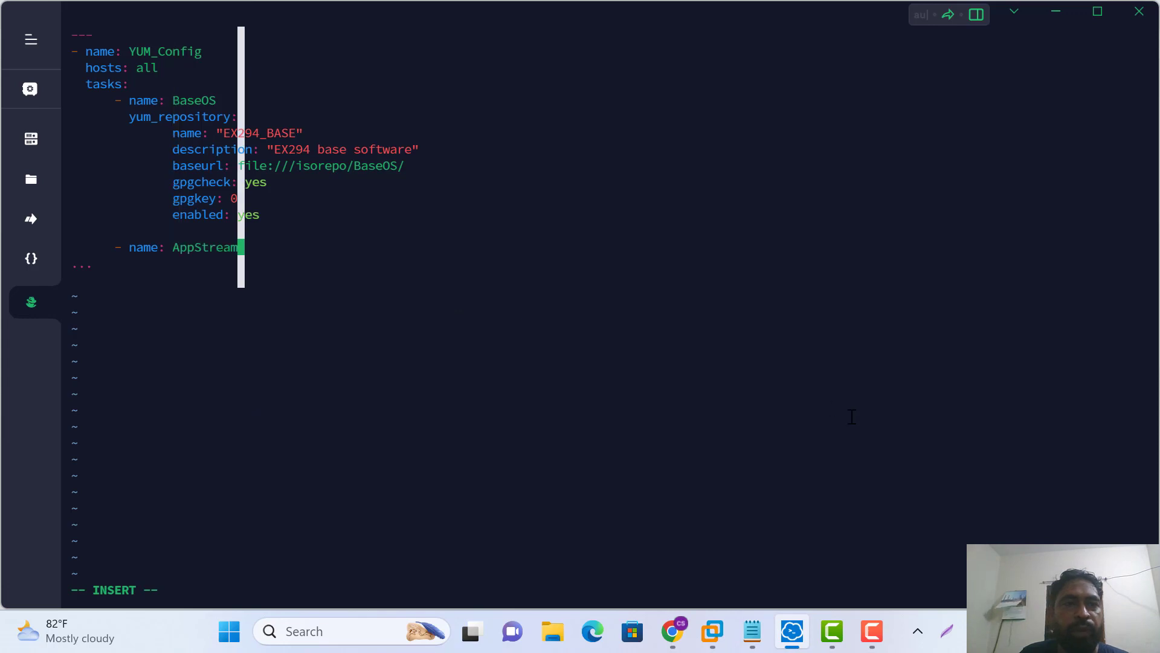
key(Return)
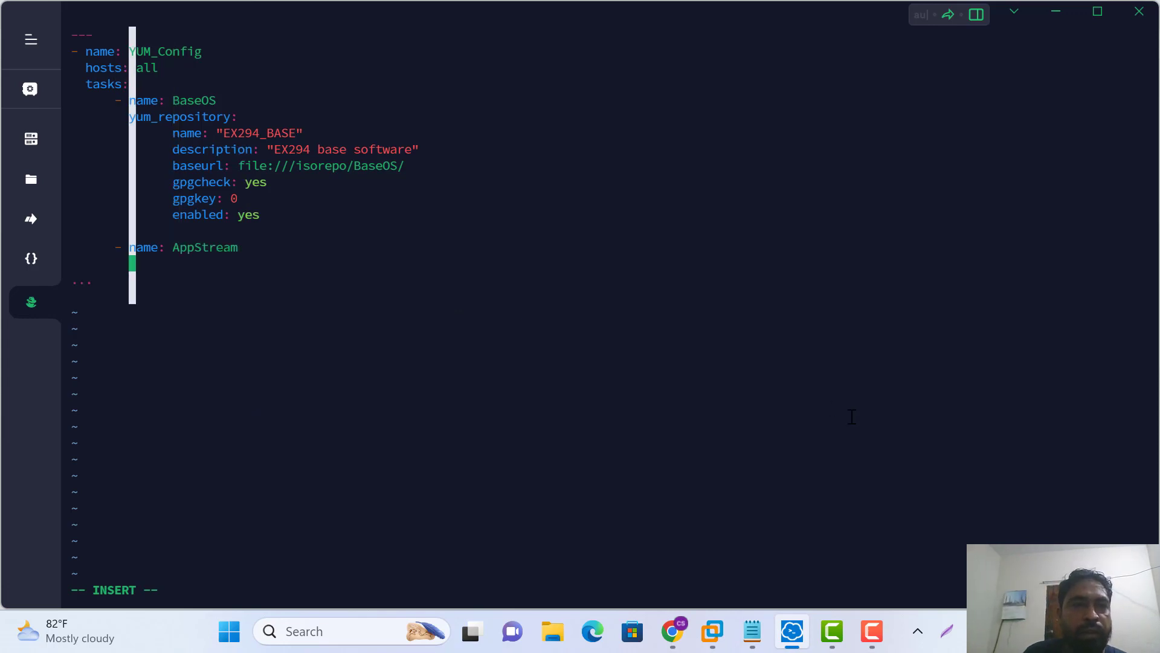
Reuse 'yum_repository:' under AppStream, fix its indentation, and add an indented 'name: ' line
drag(238, 115, 125, 119)
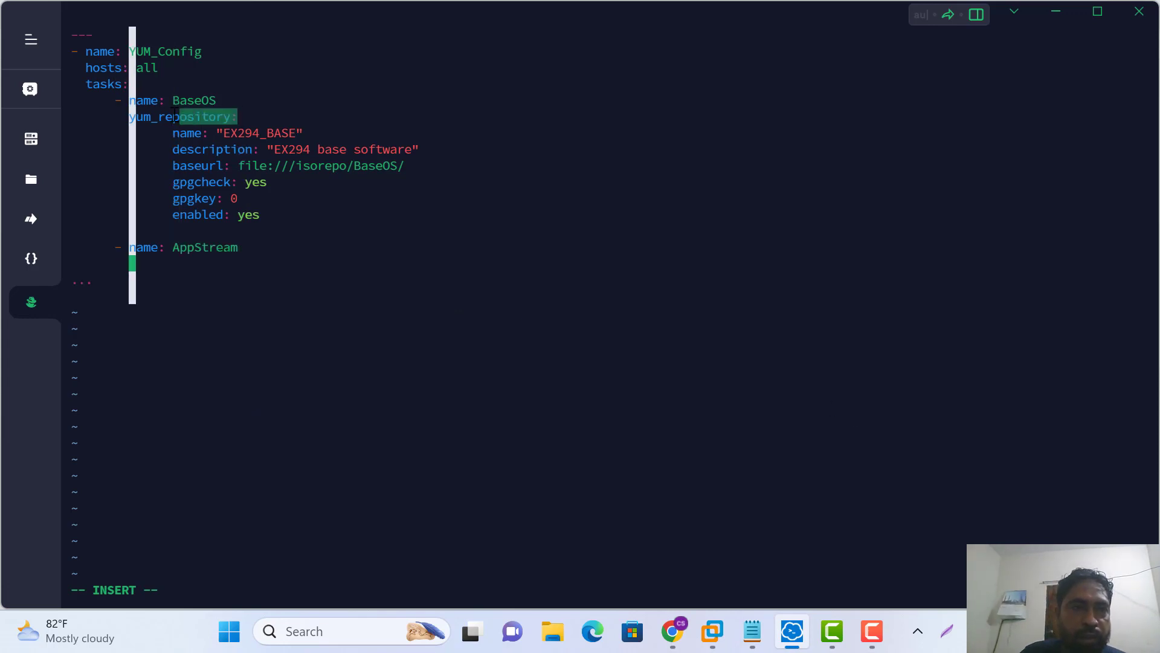
right_click(156, 263)
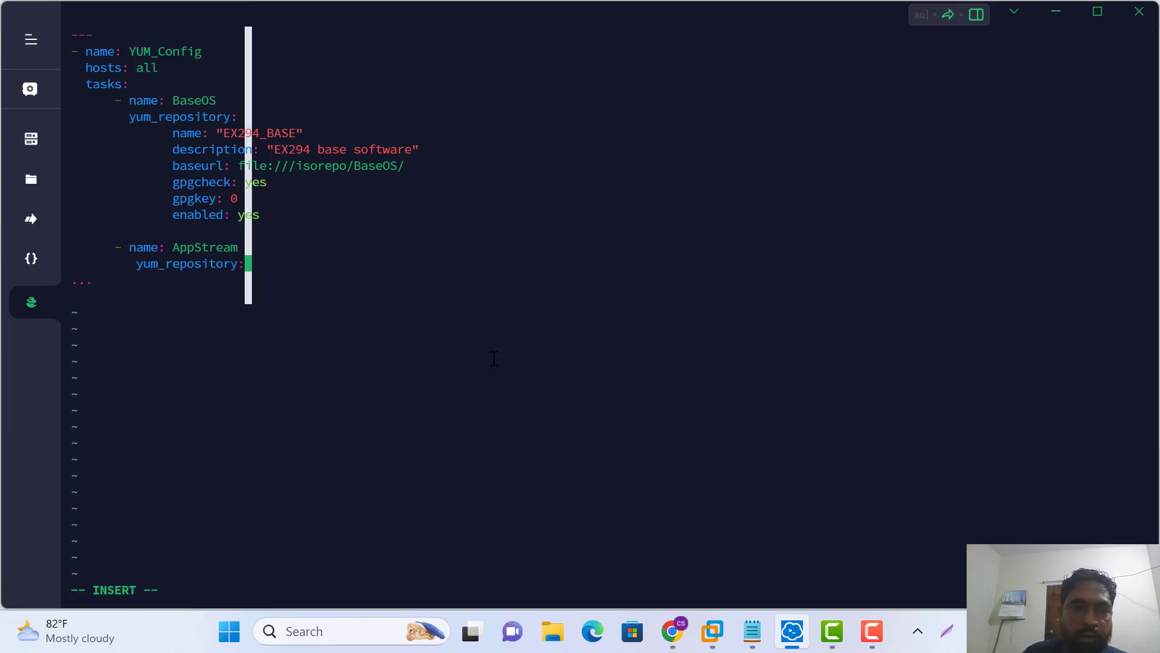
key(Left)
key(Left)
key(Left)
key(Left)
key(Left)
key(Left)
key(Left)
key(Left)
key(Left)
key(Left)
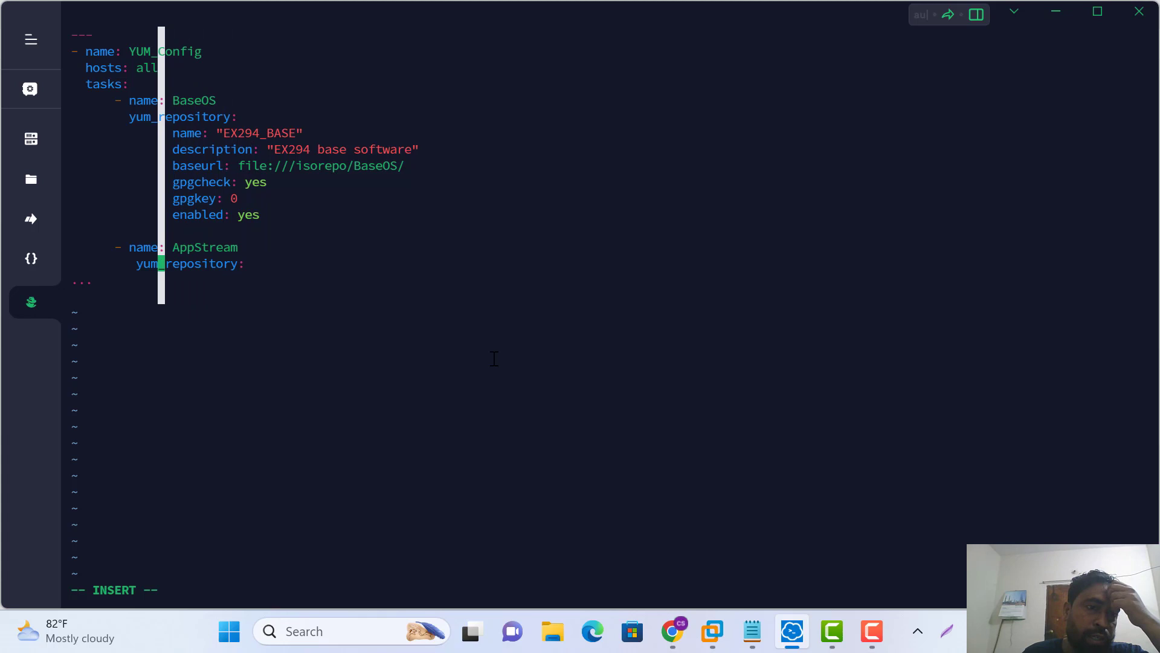
key(Left)
key(Left)
key(Left)
key(BackSpace)
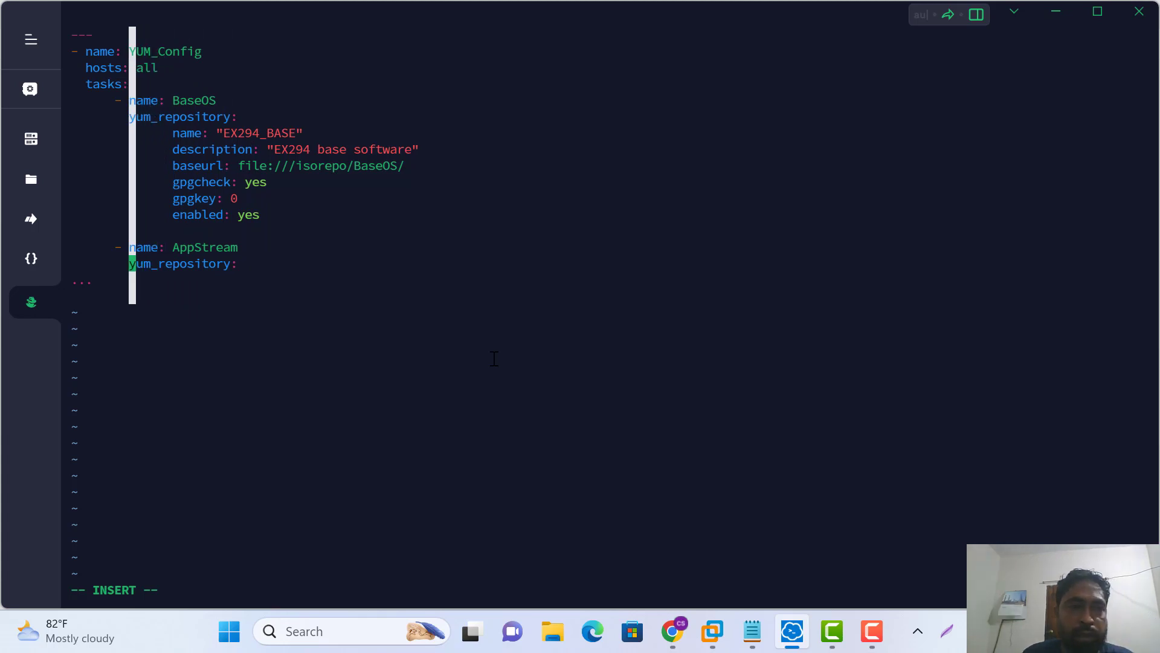
key(Right)
key(Right)
key(Right)
key(Right)
key(Right)
key(Right)
key(Right)
key(Right)
key(Right)
key(Right)
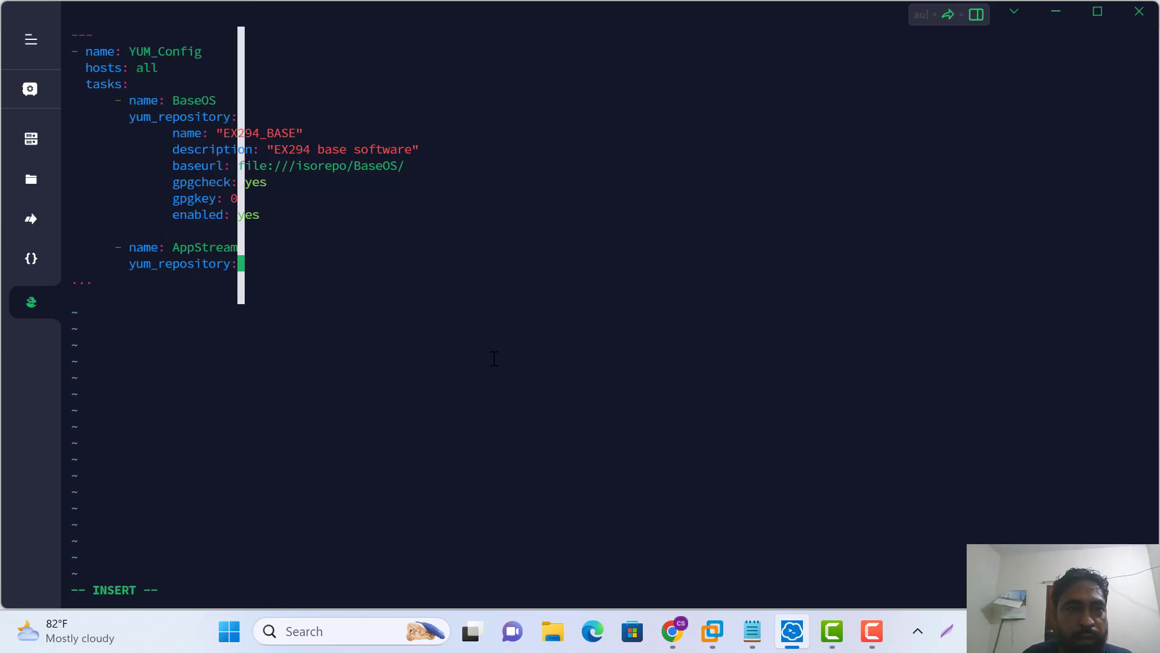
key(Return)
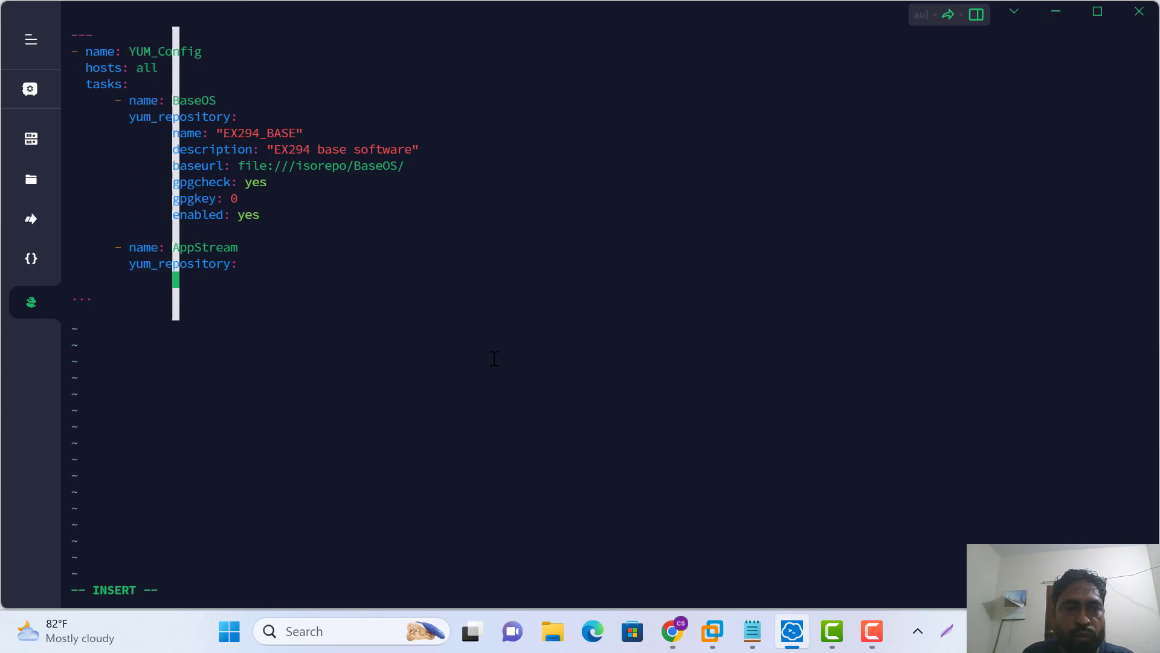
text(name:)
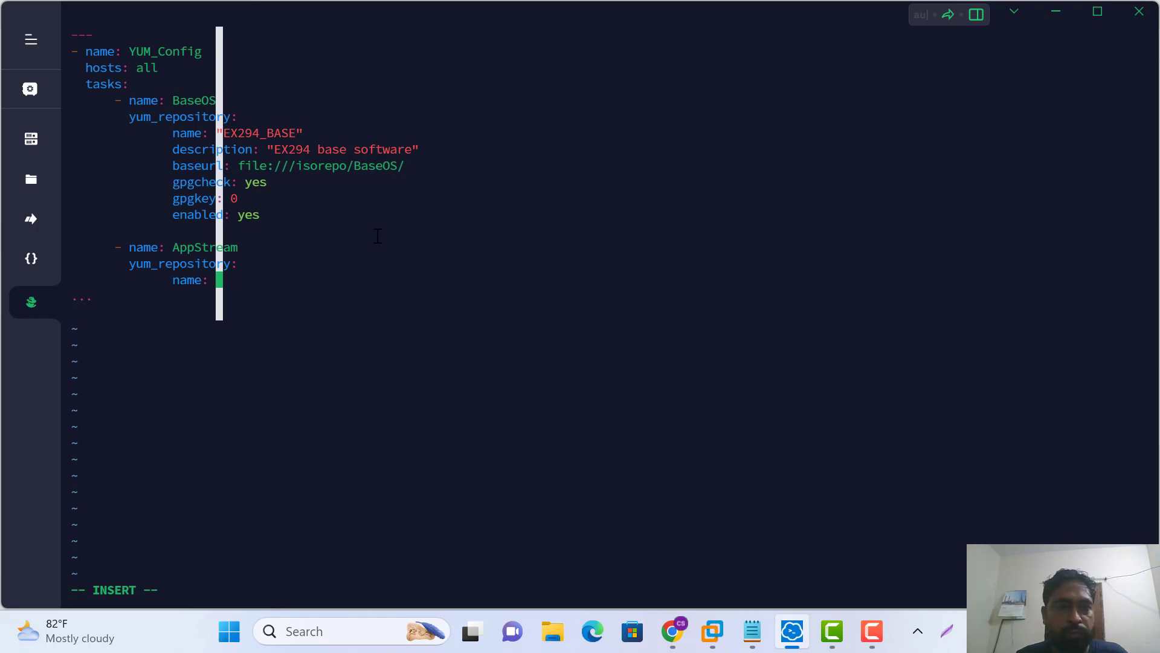
Paste EX294_STREM from the notes as the AppStream repository's name
key(alt+Tab)
click(327, 353)
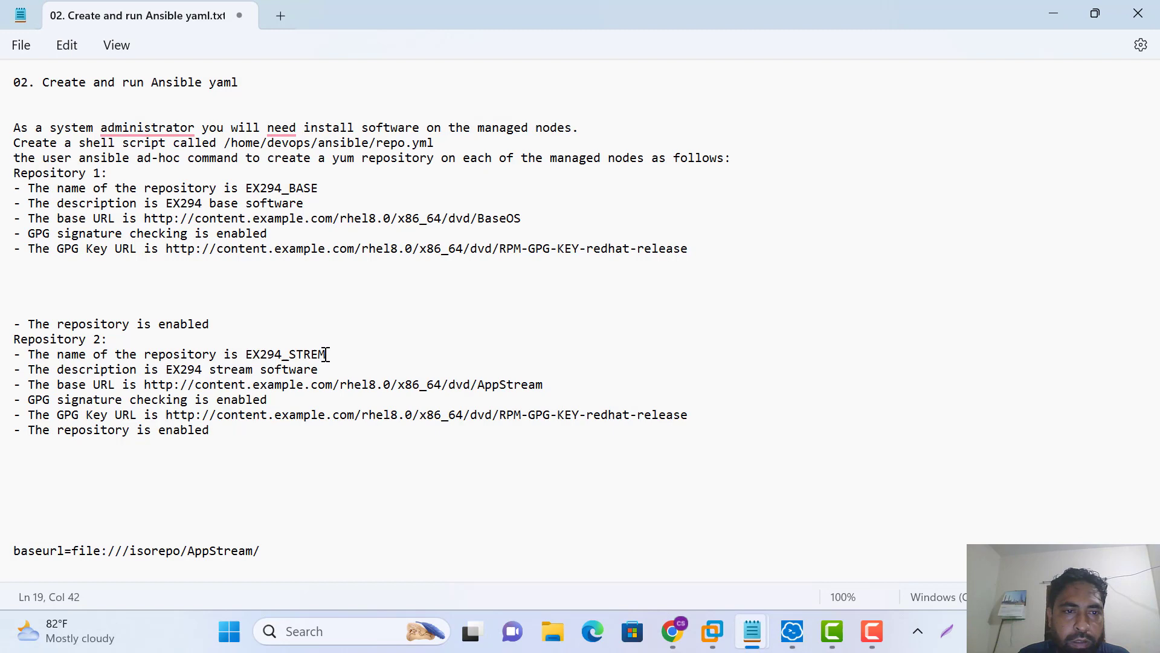
drag(327, 354, 246, 354)
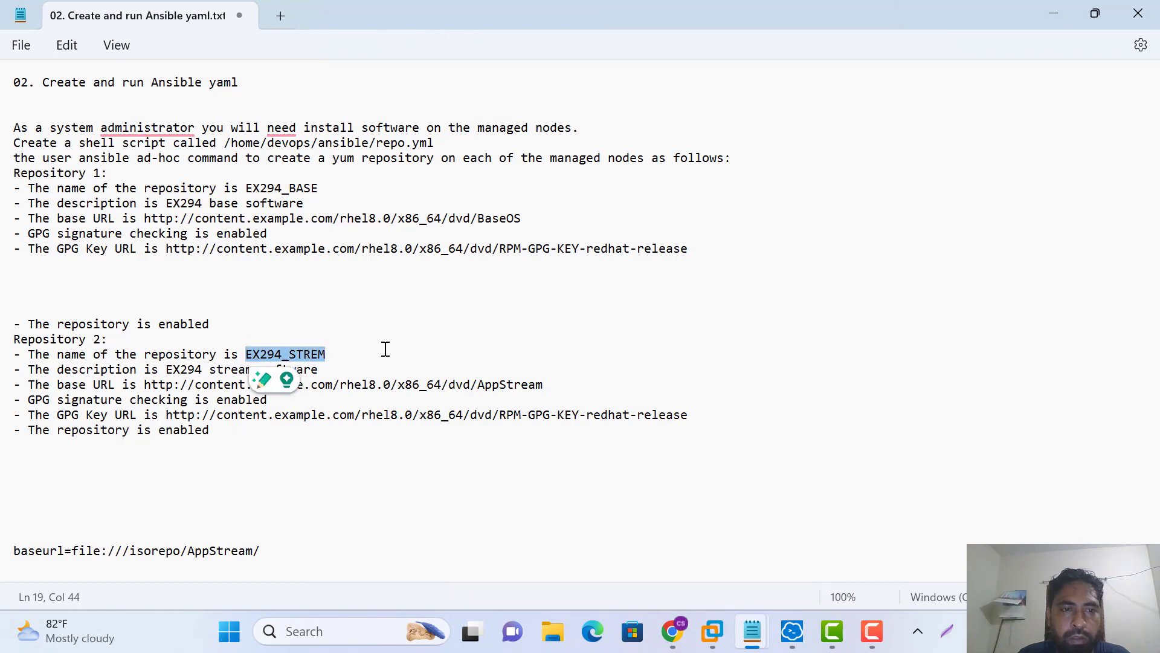
key(ctrl+c)
key(alt+Tab)
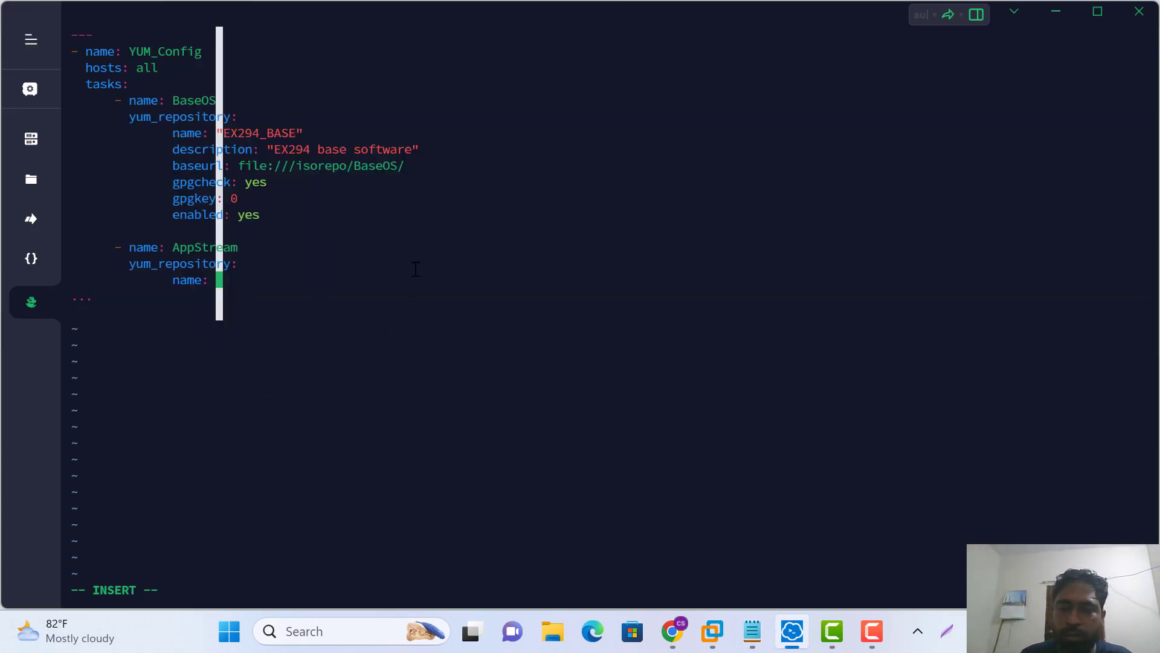
text("")
key(Left)
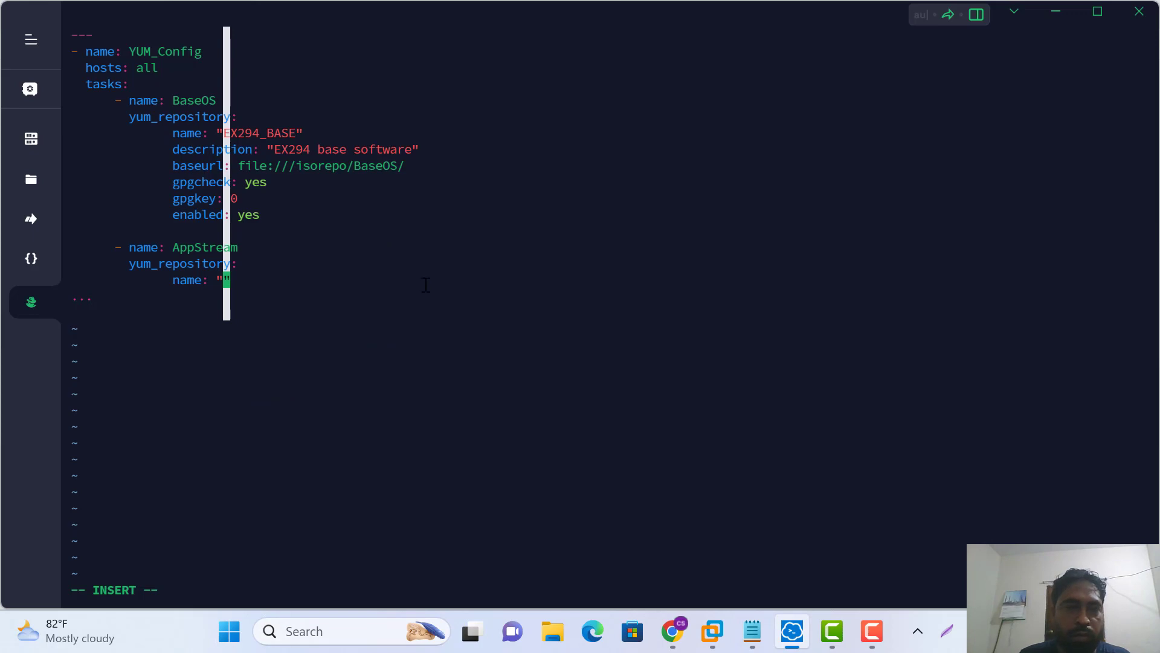
key(ctrl+shift+v)
key(End)
key(Return)
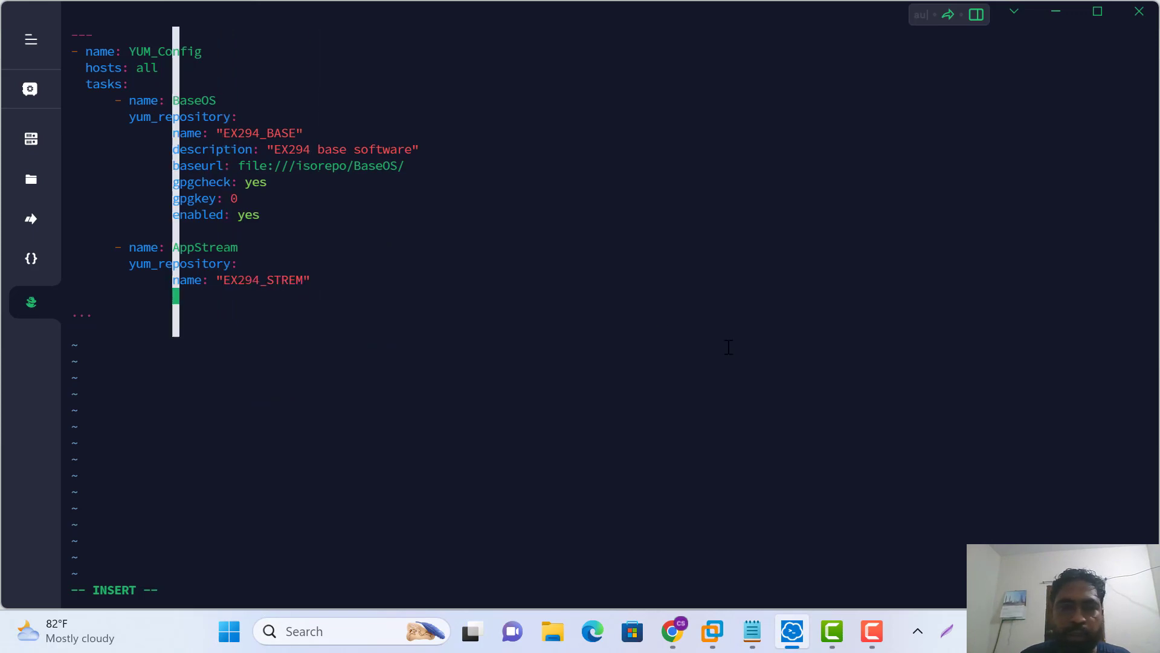
Add the copied description line, trimmed to description: "EX294 stream software"
key(alt+Tab)
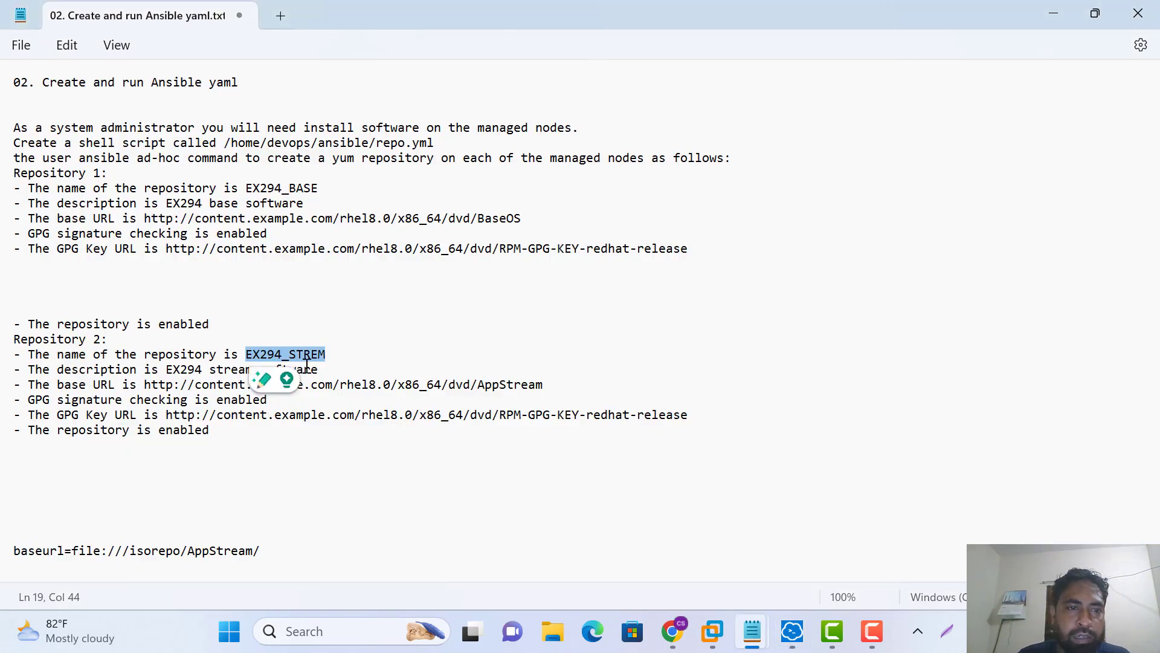
drag(319, 369, 58, 369)
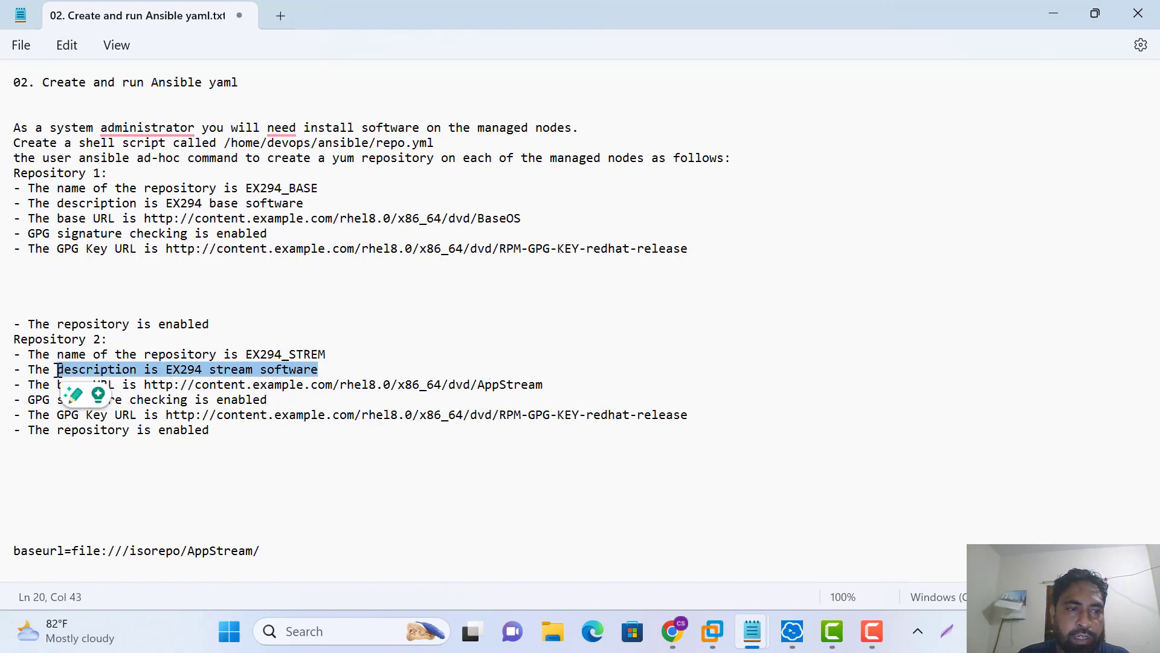
key(ctrl+c)
key(alt+Tab)
key(ctrl+shift+v)
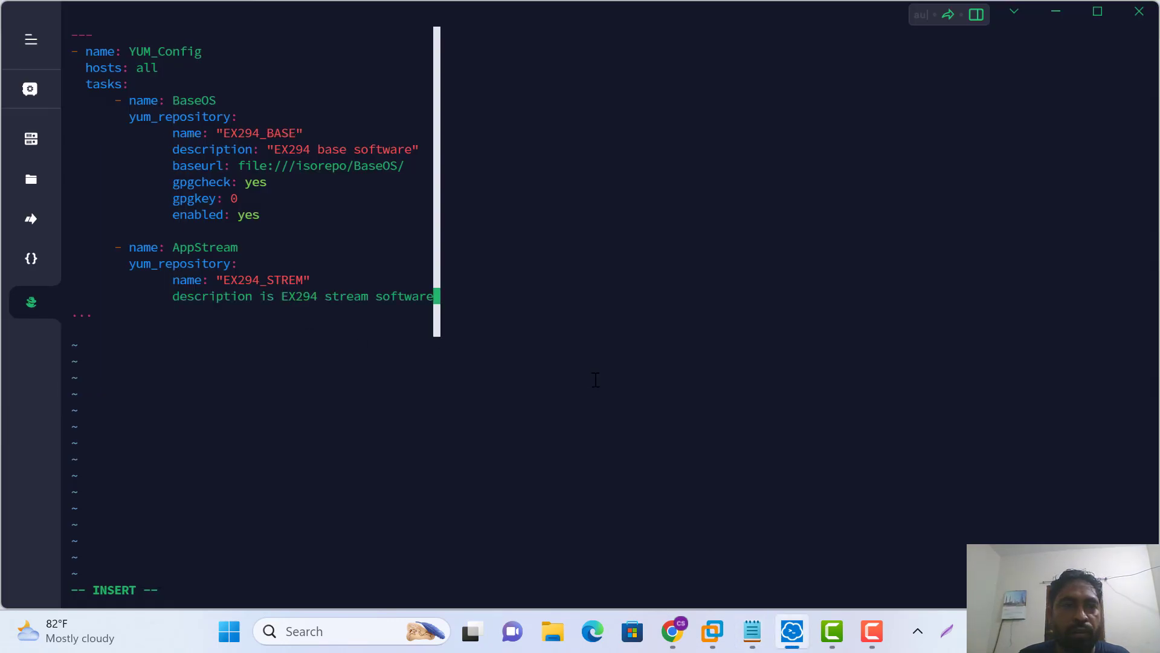
key(Left)
key(Left)
key(Left)
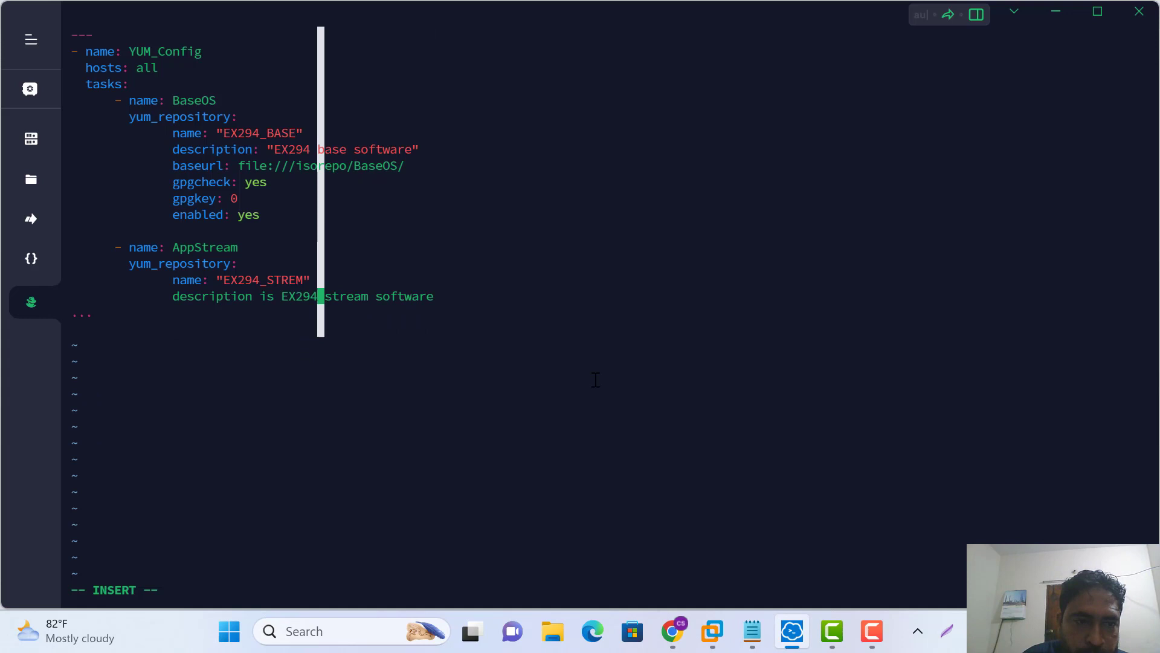
key(BackSpace)
key(BackSpace)
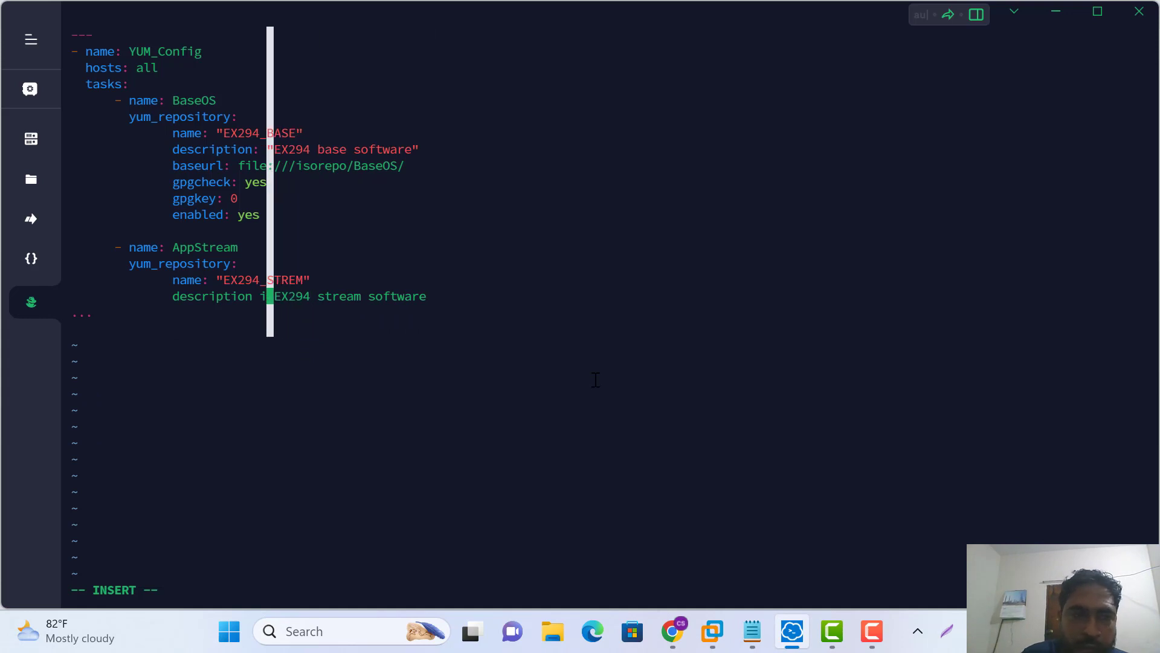
key(BackSpace)
key(BackSpace)
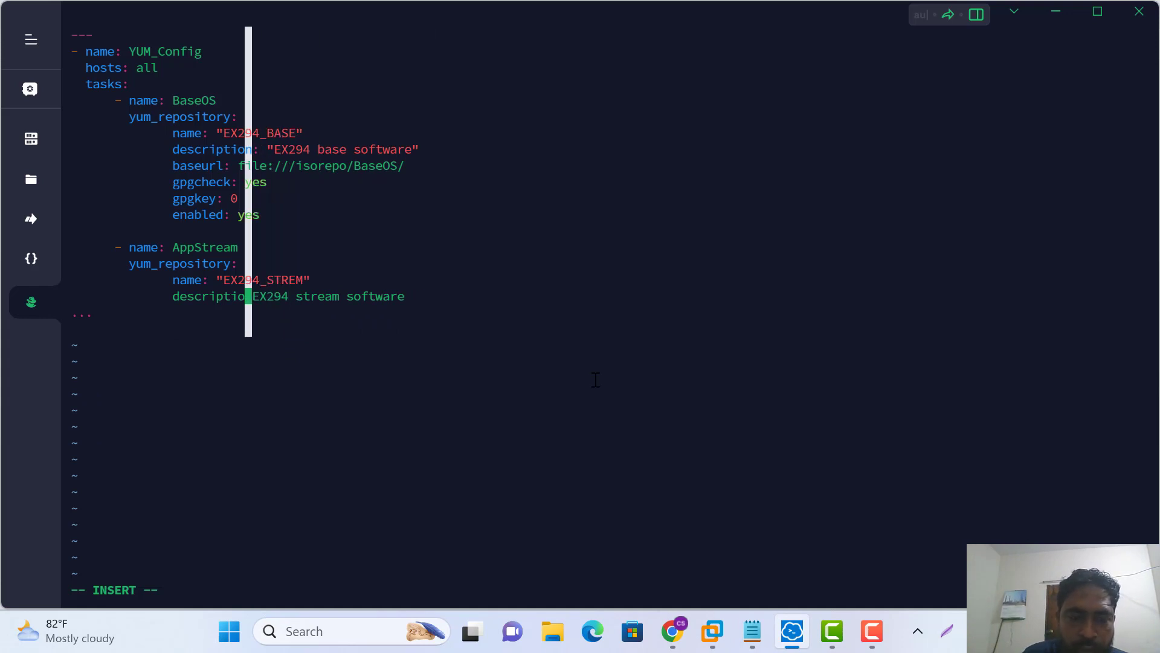
text(n:)
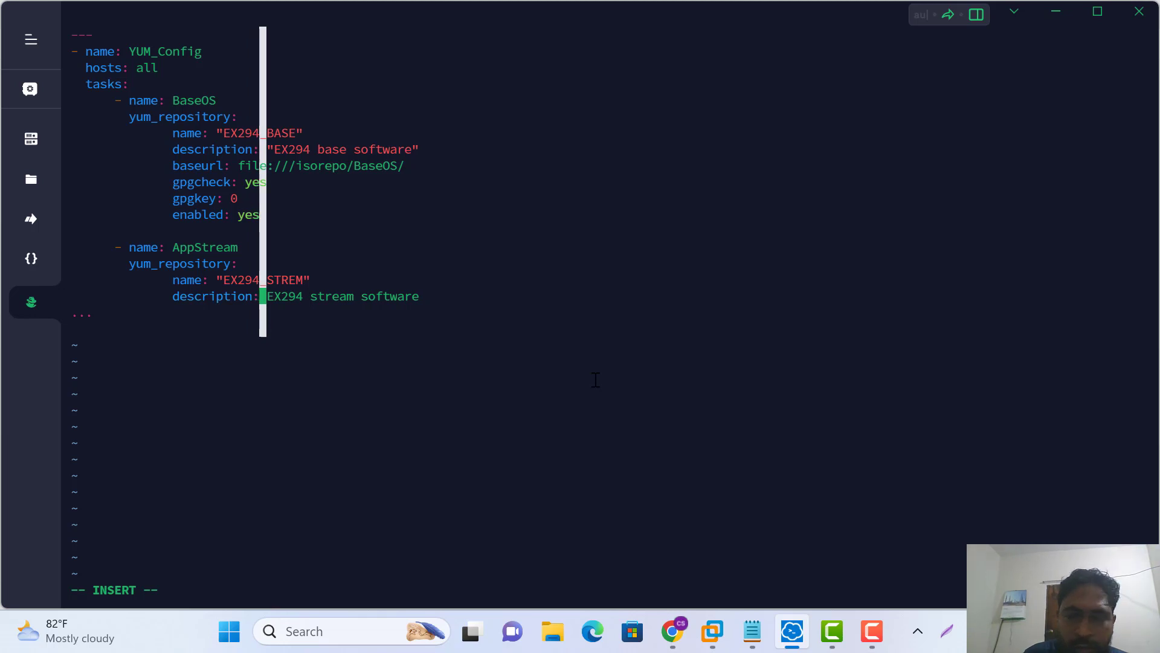
key(Right)
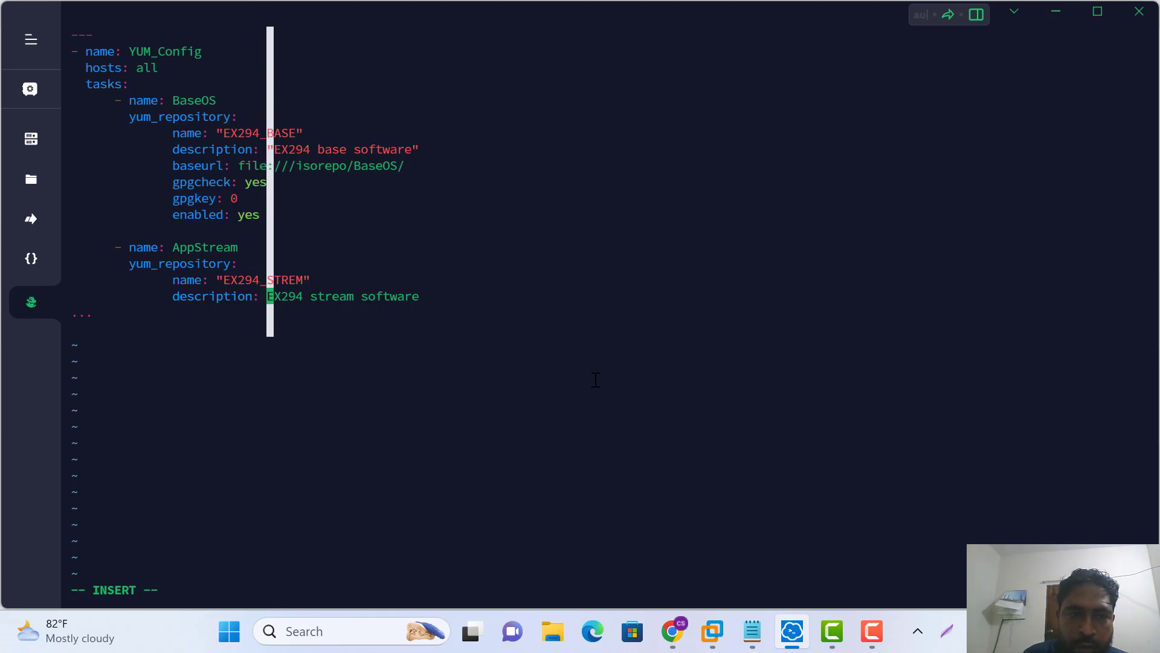
text(")
key(Right)
key(Right)
key(Right)
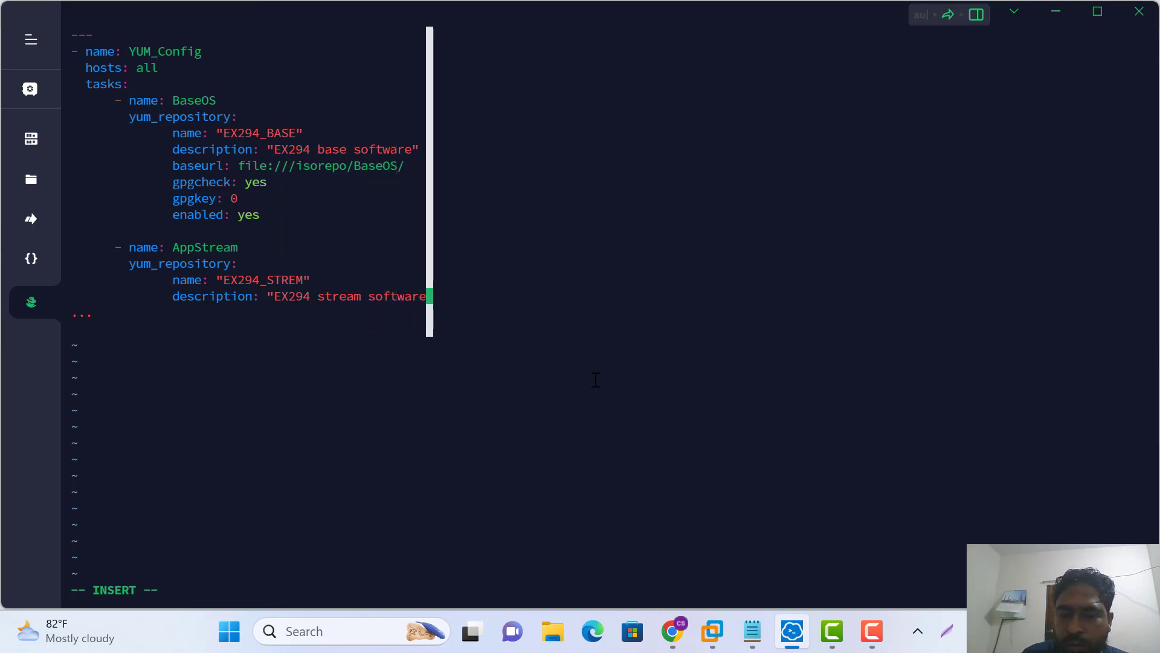
text(")
key(Return)
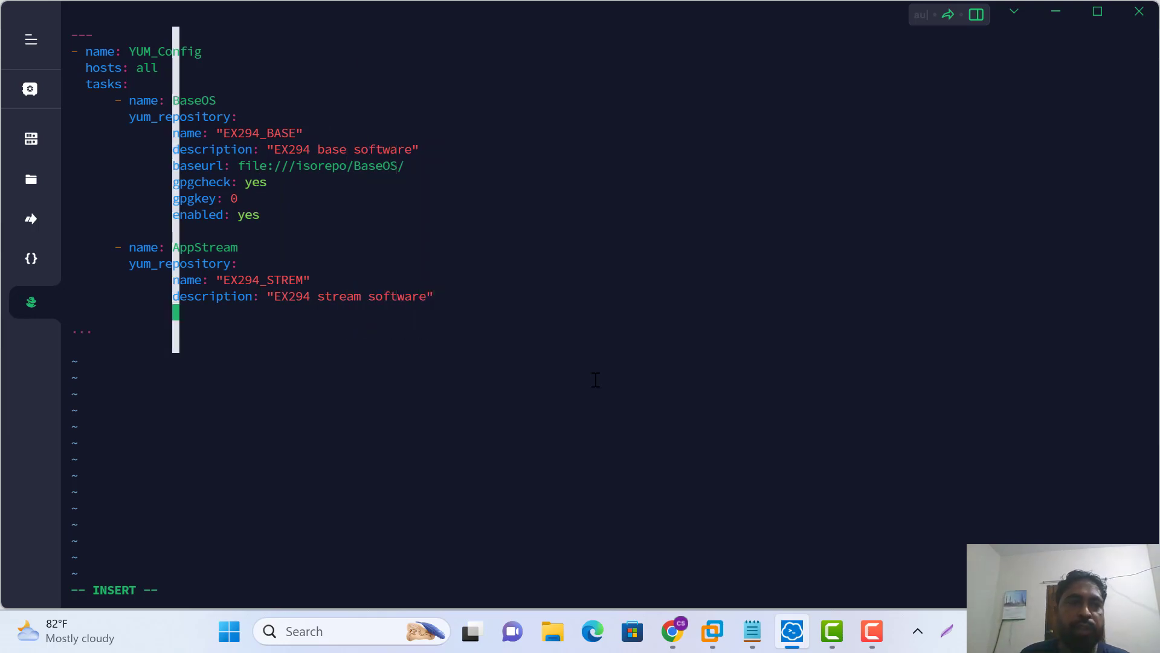
Add 'baseurl: file:///isorepo/AppStream/' from the notes, replacing '=' with a colon
key(alt+Tab)
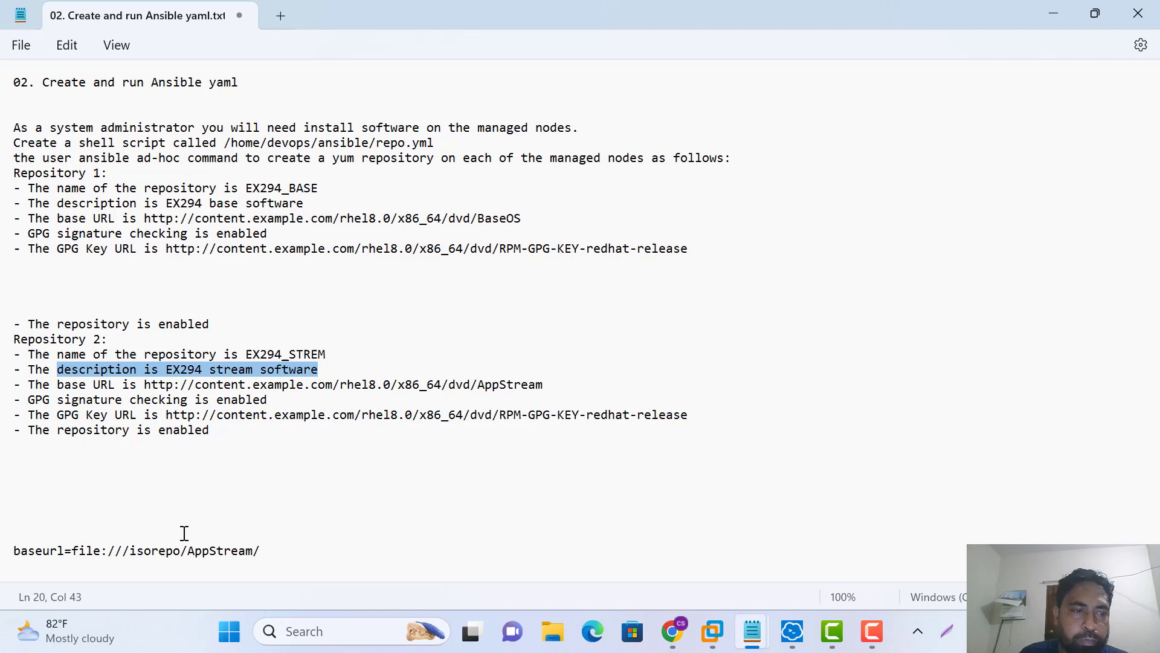
drag(260, 551, 5, 551)
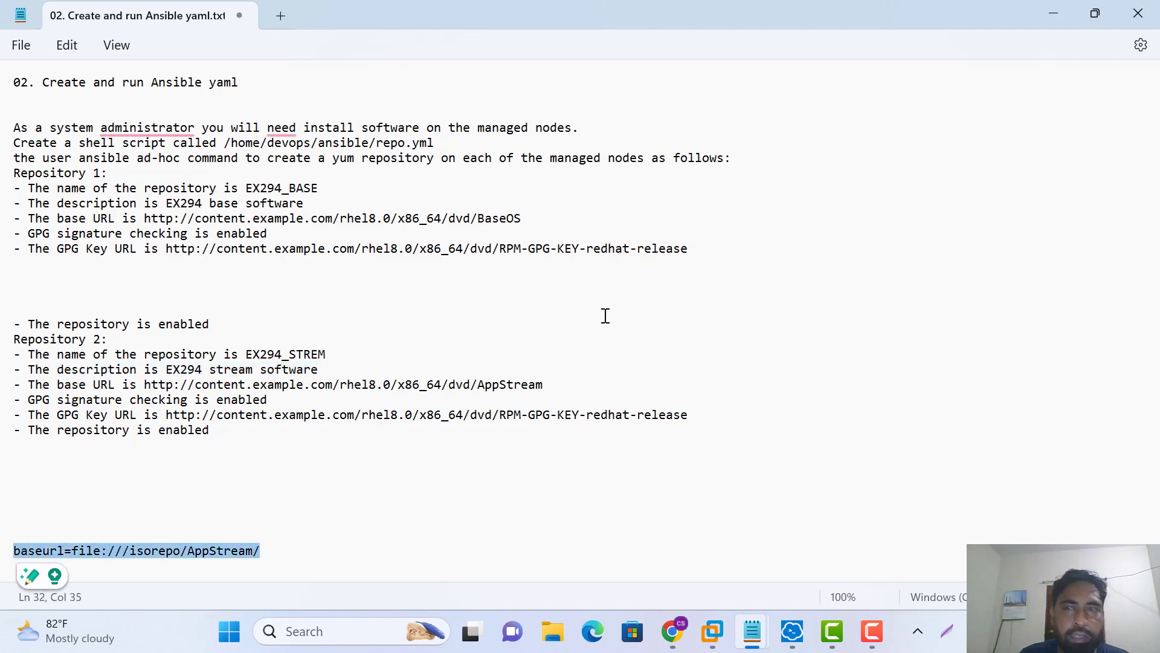
click(1053, 13)
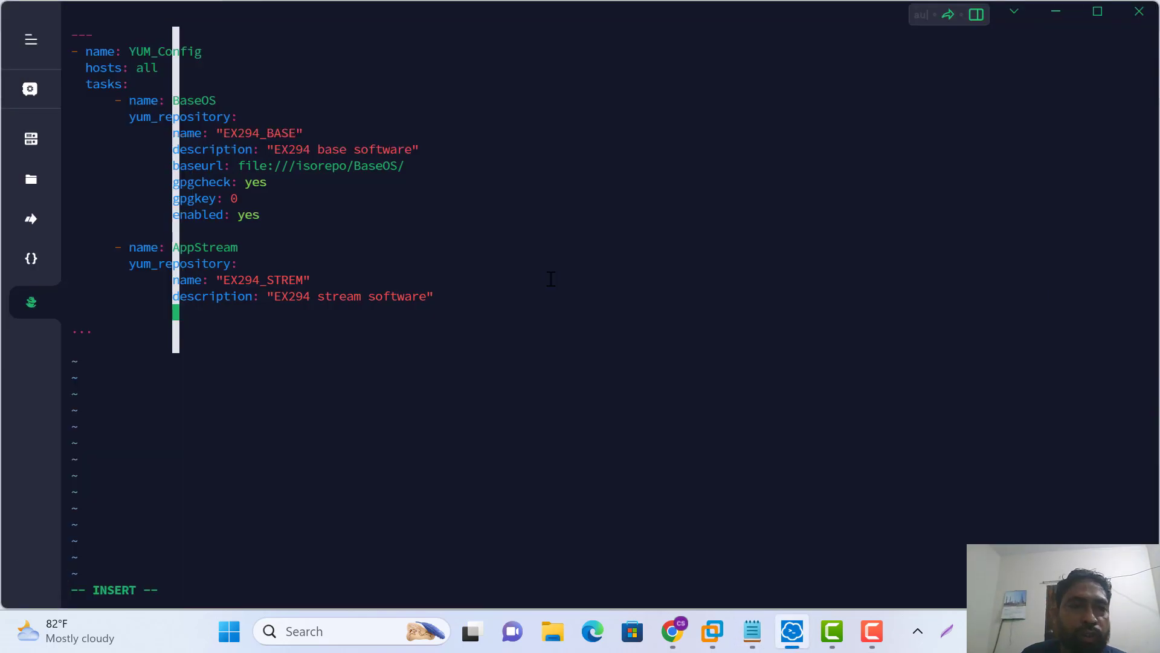
right_click(550, 279)
key(Left)
key(Left)
key(Left)
key(Left)
key(Left)
key(Left)
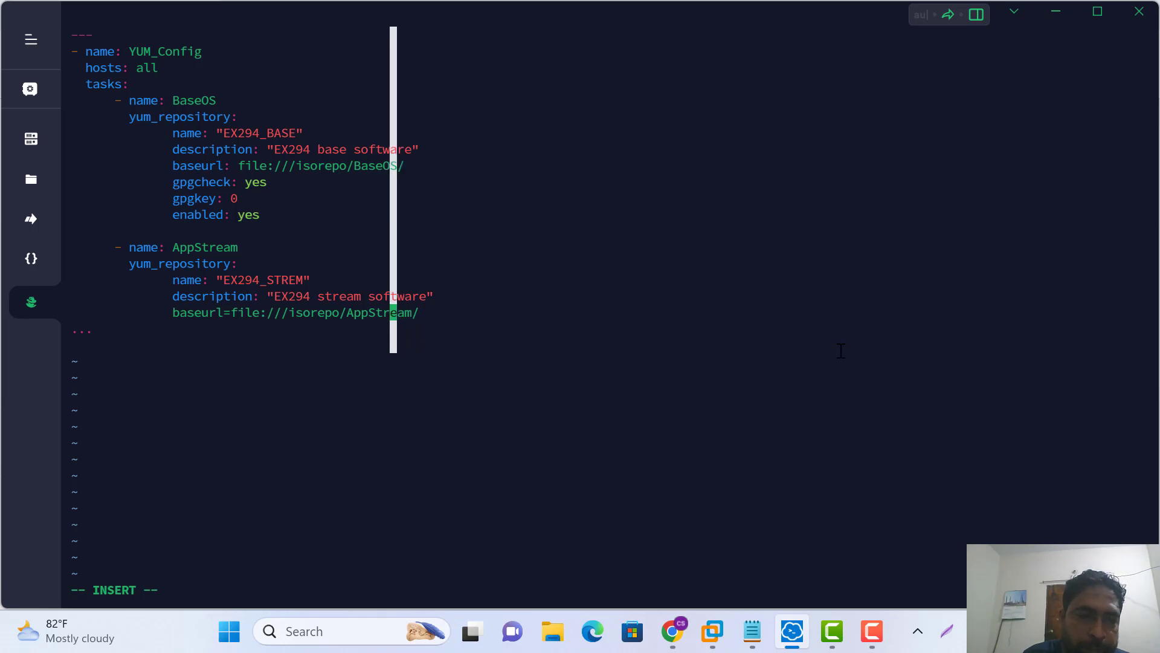
key(Left)
key(Left)
key(Left)
key(Left)
key(Left)
key(Left)
key(Left)
key(Left)
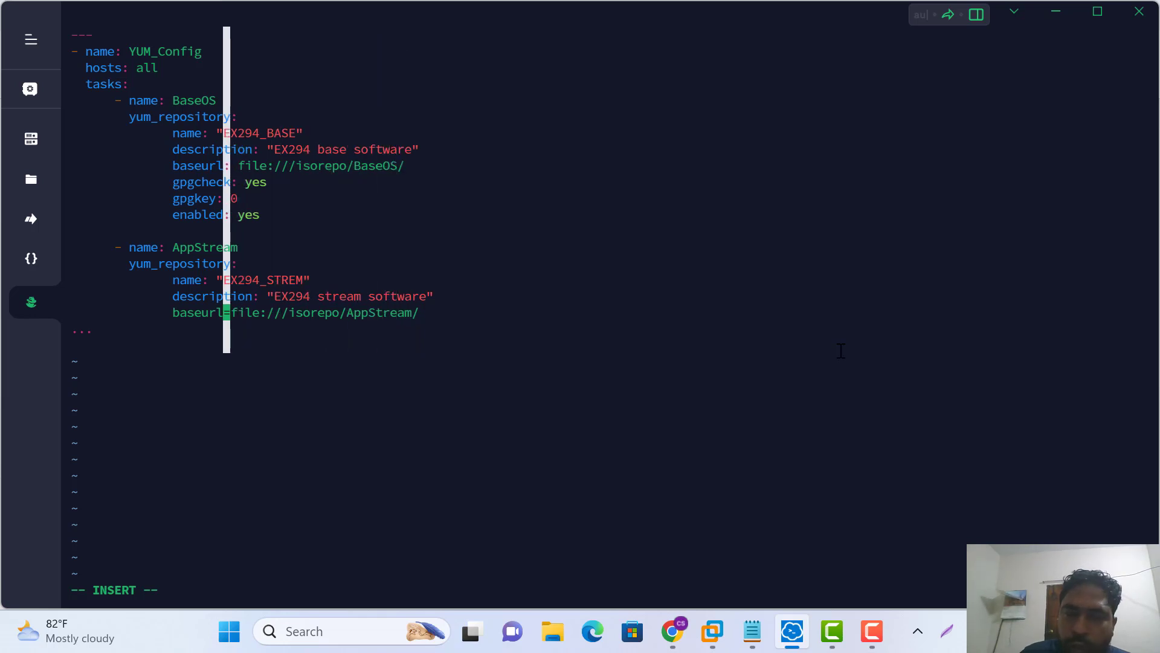
key(Delete)
text(:)
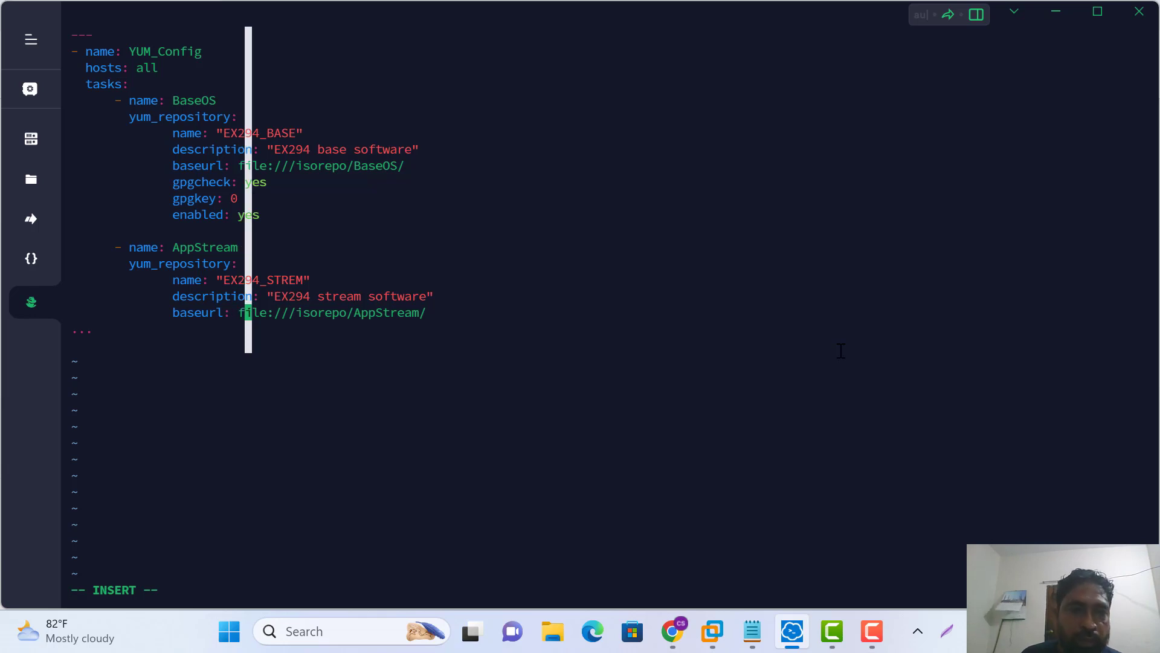
key(ctrl+Right)
key(ctrl+Right)
key(ctrl+Right)
key(ctrl+Right)
key(Right)
key(Right)
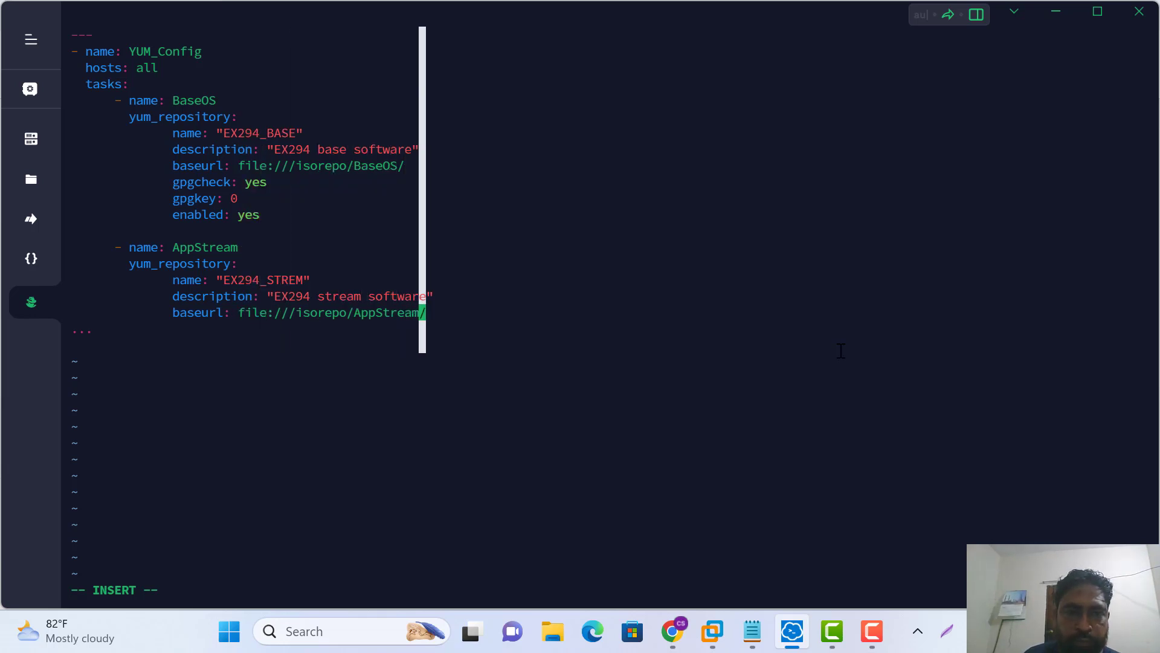
key(Right)
key(Return)
text(g)
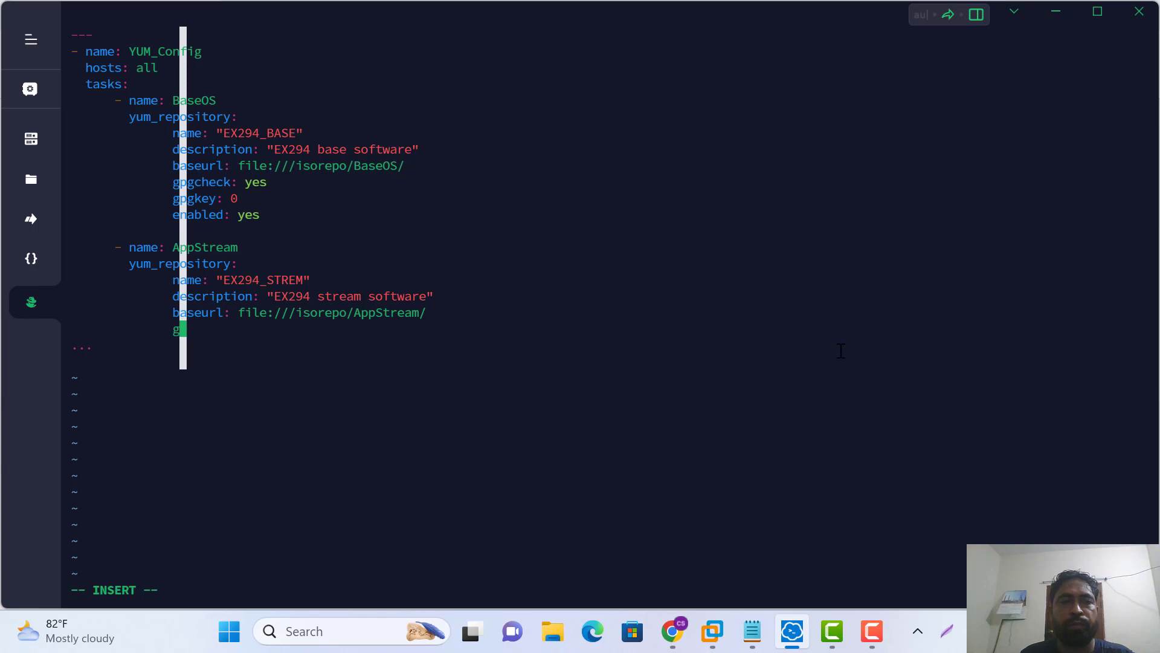
text(pgch)
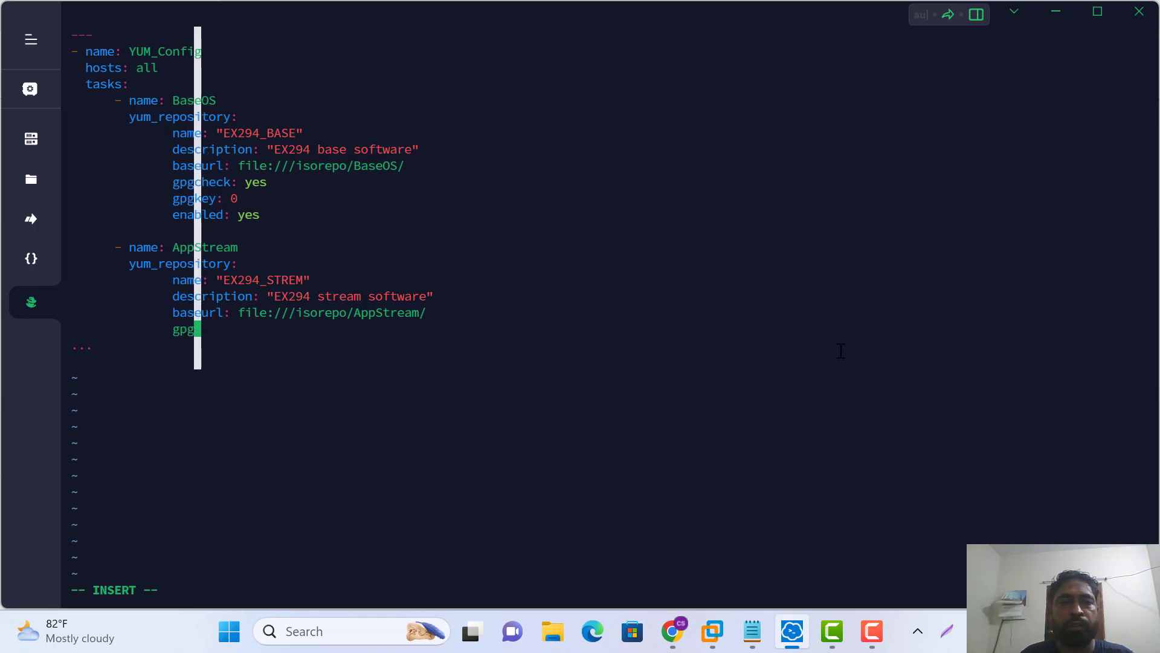
text(eck)
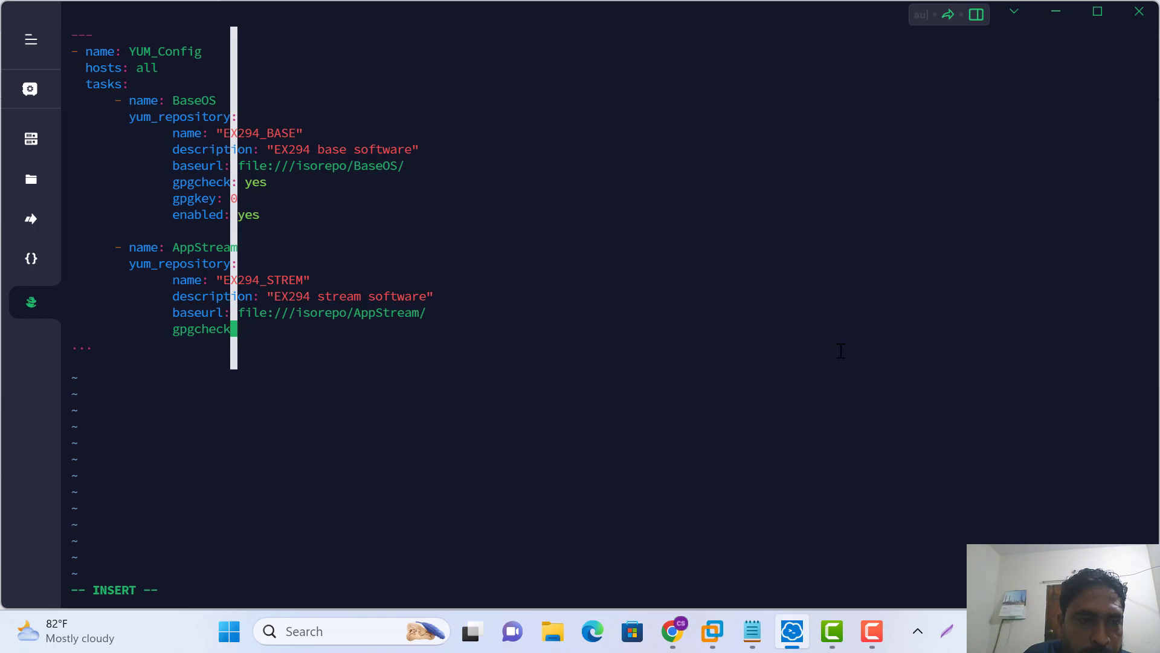
Remove the doubled colon and extra space from the baseurl line
key(Up)
text(:)
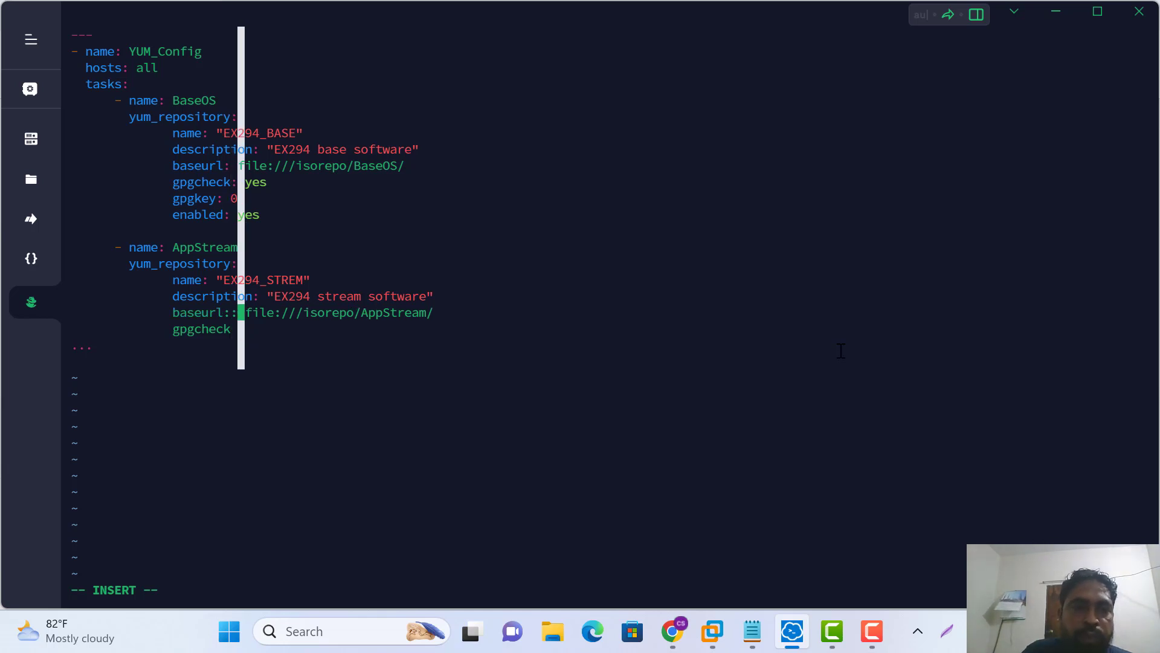
key(BackSpace)
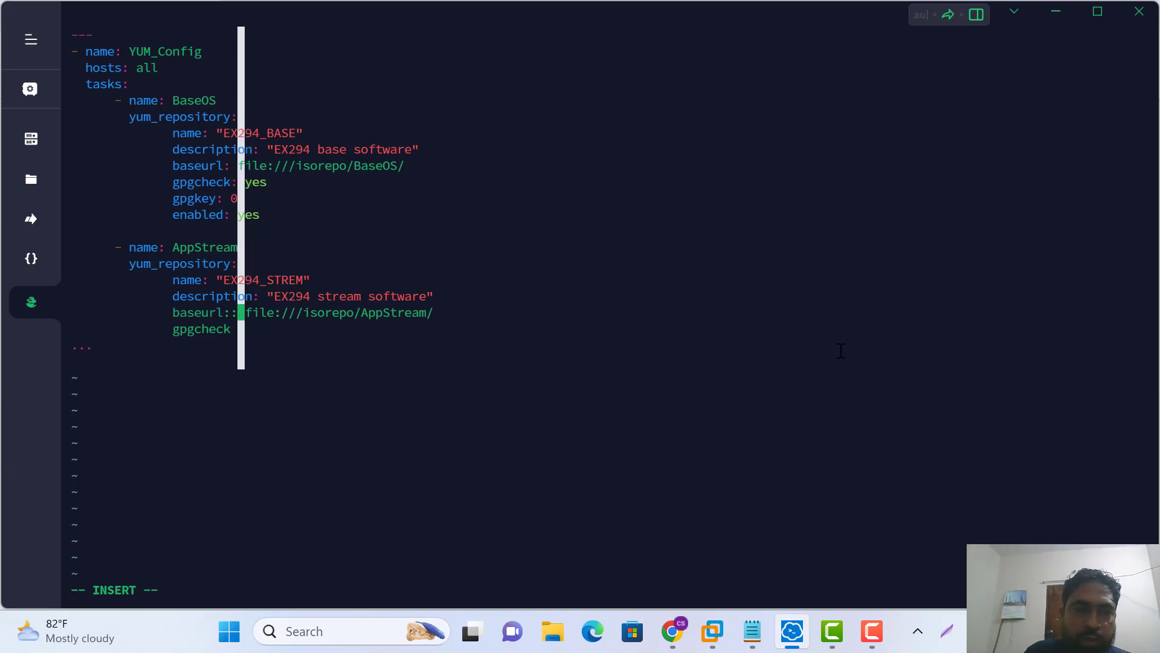
key(BackSpace)
Add 'gpgkey: yes' and 'enabled: yes' after gpgcheck, then leave insert mode
key(Down)
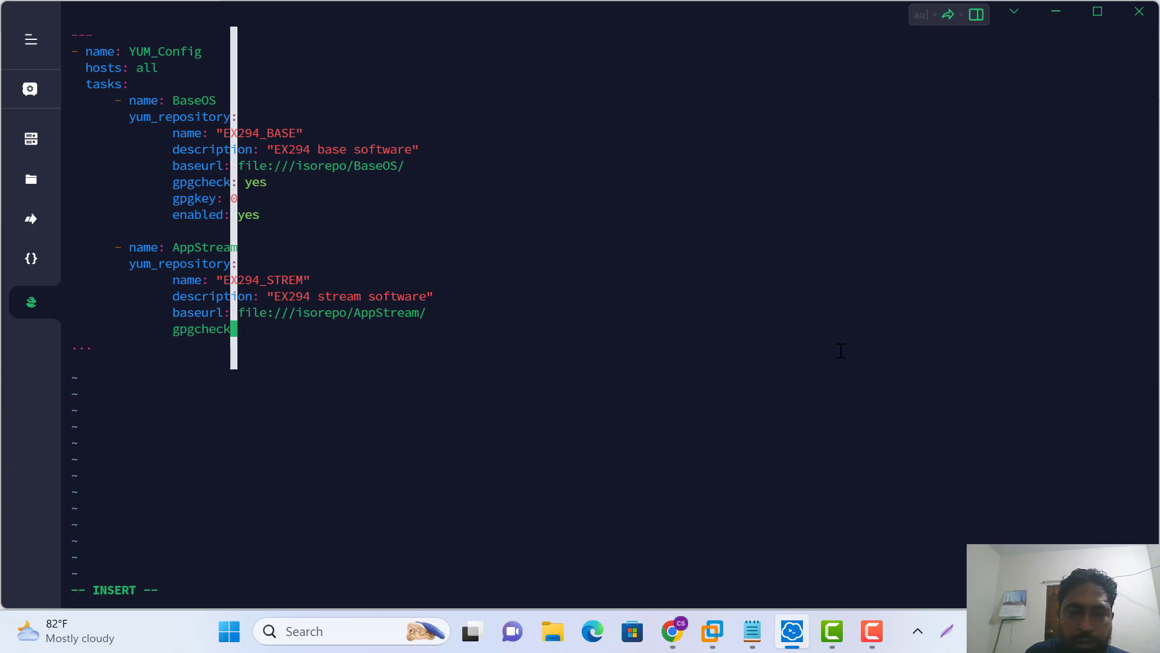
text(: yes)
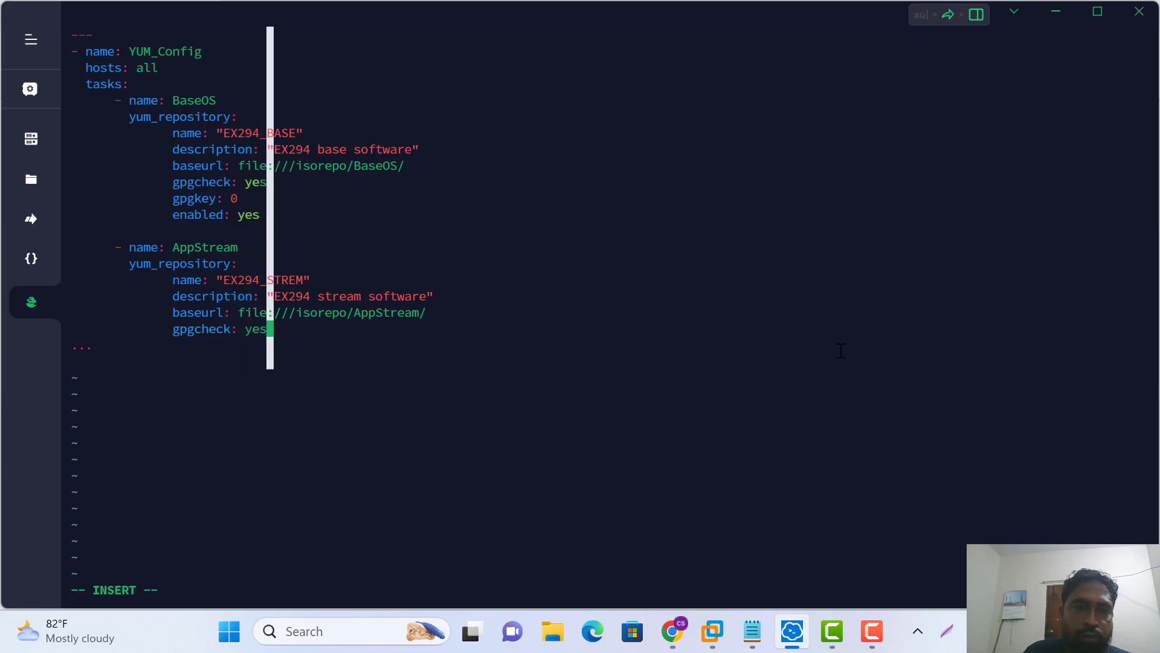
key(Return)
text(gp)
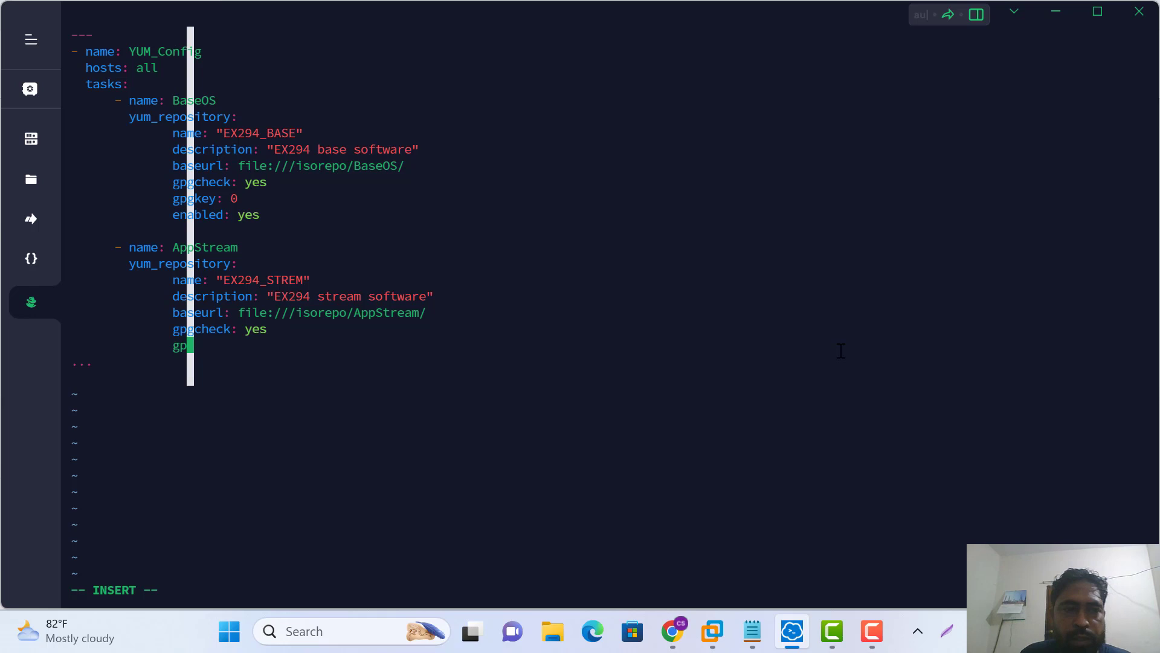
text(gkey)
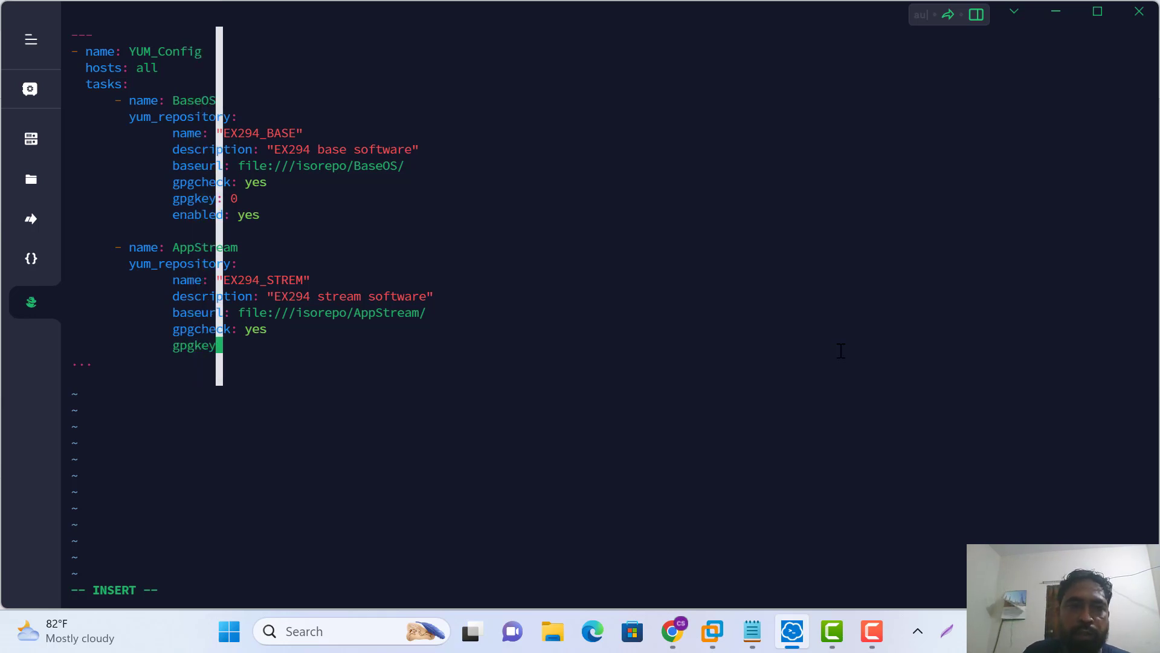
text(: )
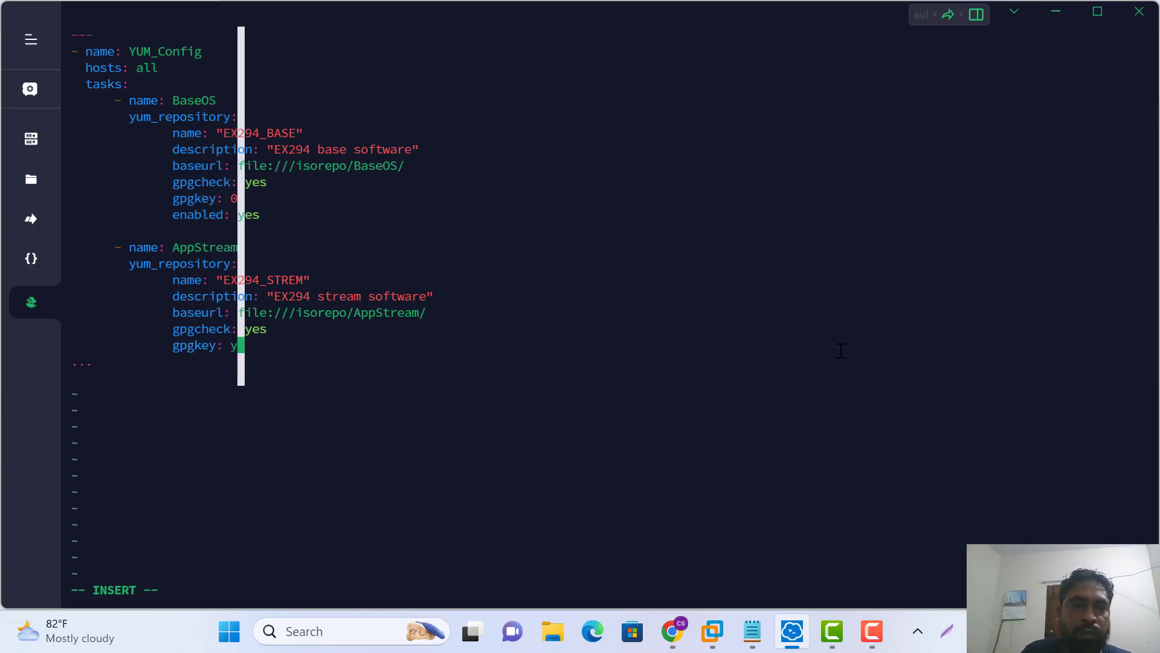
text(yes)
key(Return)
text(e)
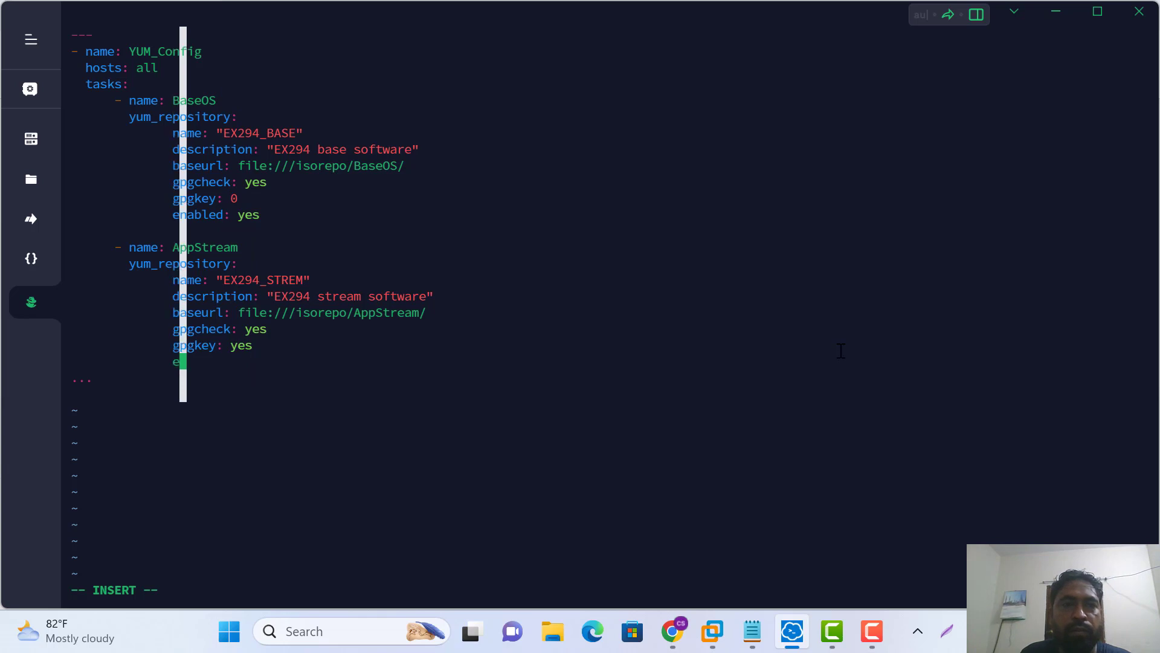
text(nabled)
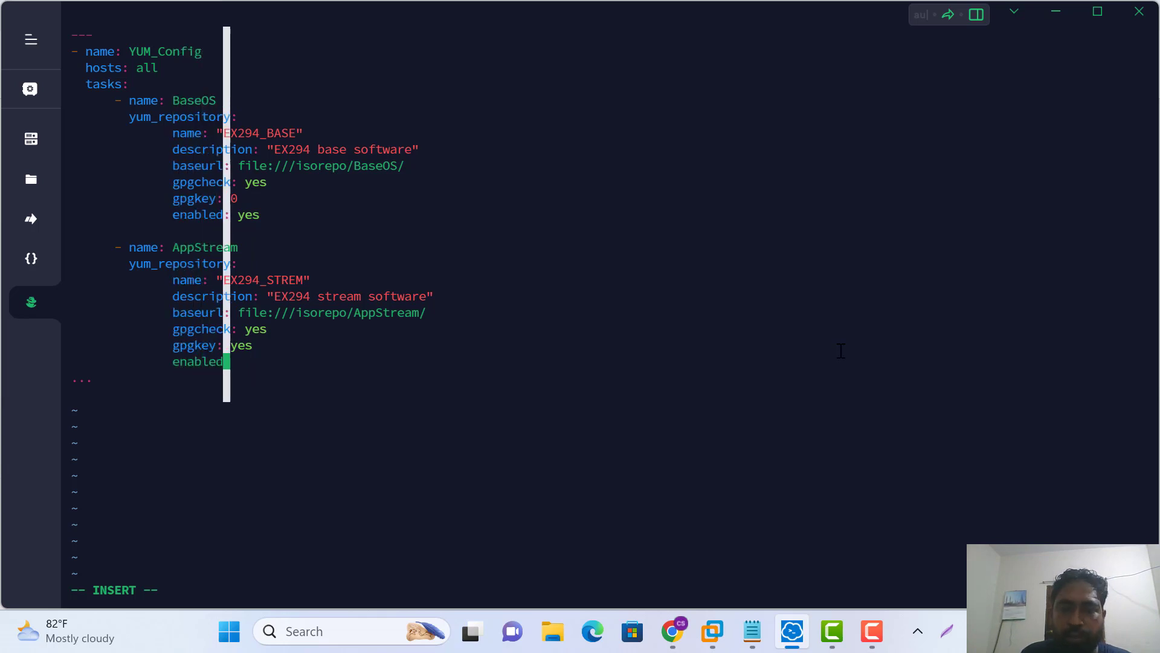
text(: yes)
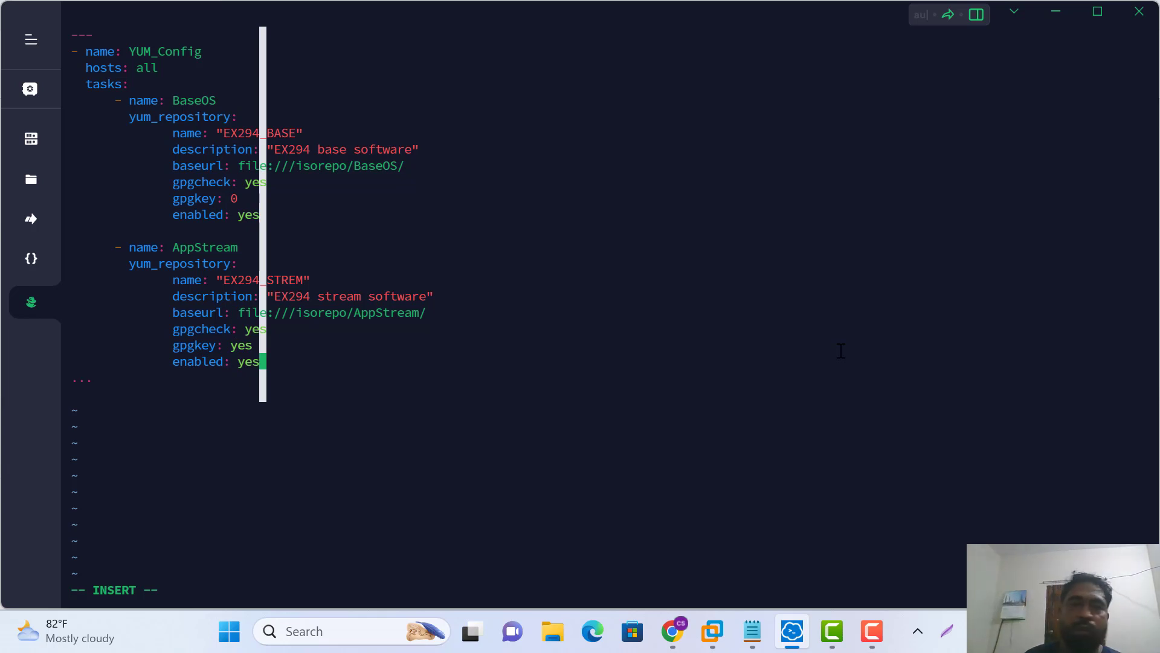
key(Left)
key(Left)
key(Left)
key(Left)
key(Left)
key(Left)
key(Left)
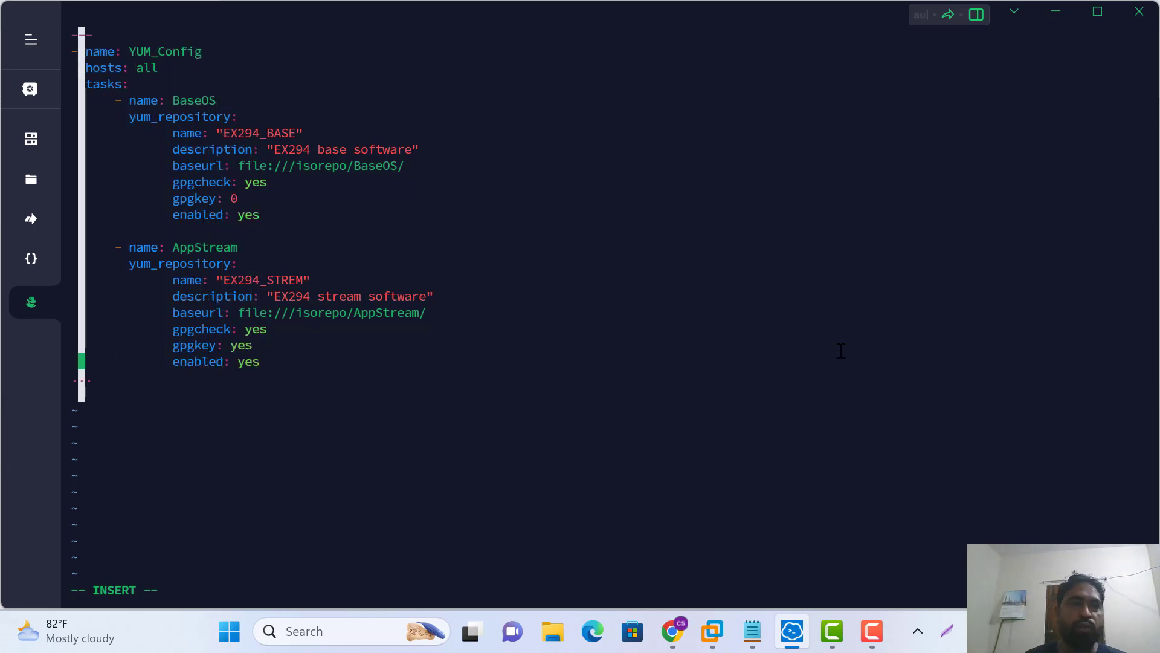
key(Left)
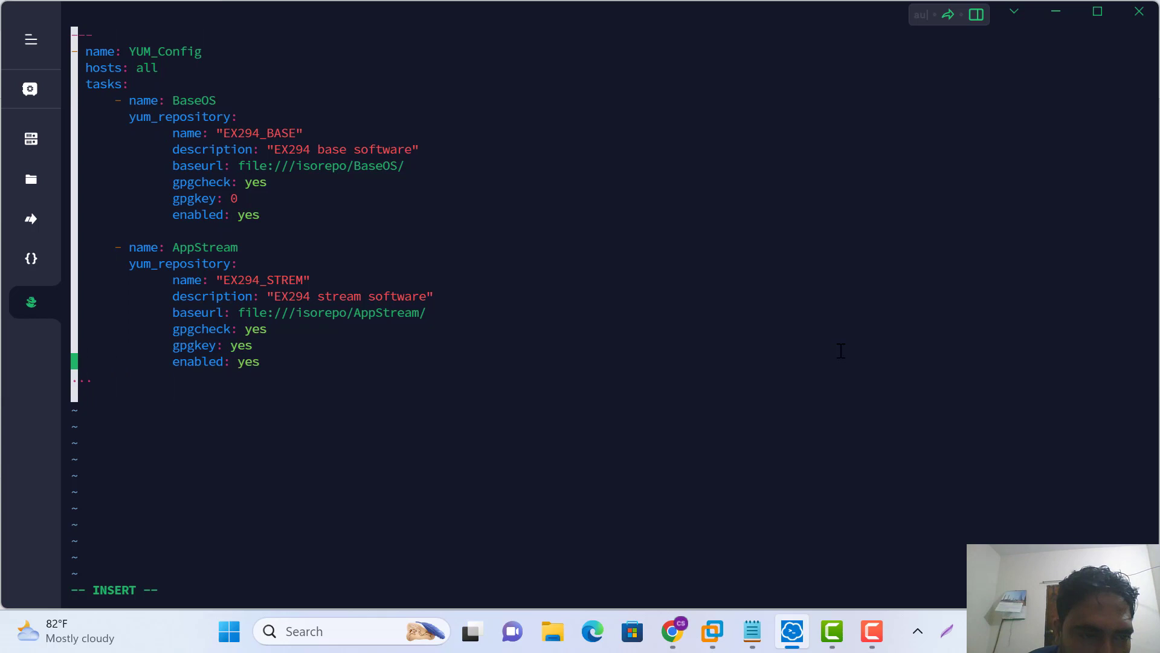
key(Escape)
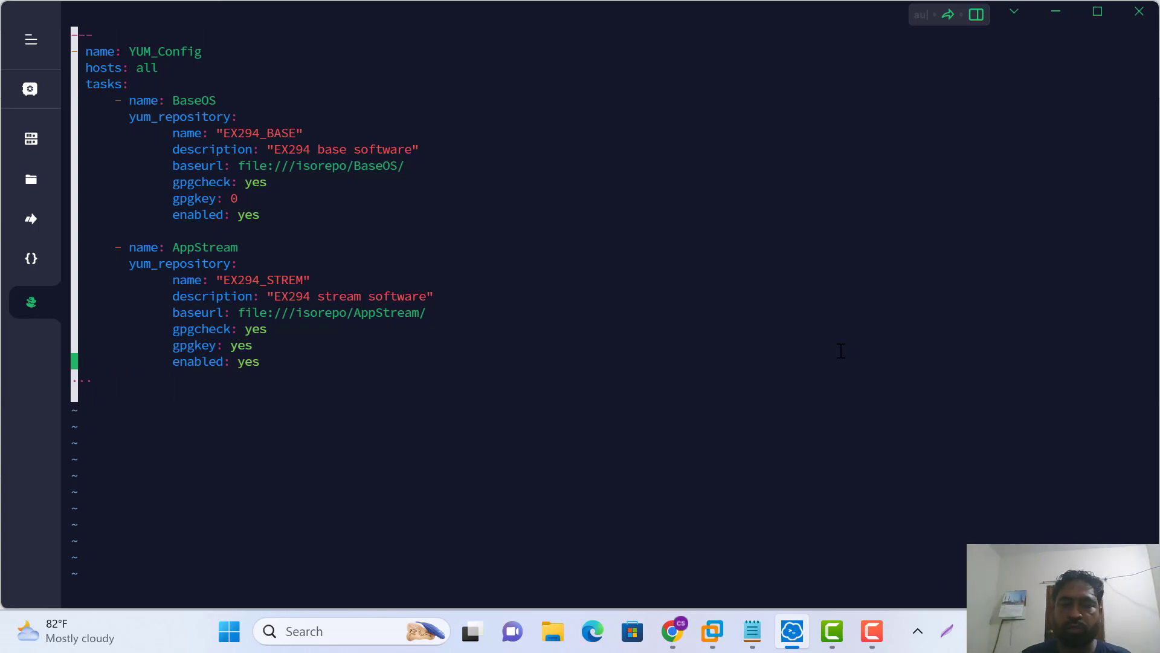
text(:wq)
Save repo.yml and run 'ansible-playbook repo.yml --syntax-check', which reports no errors
key(Return)
key(Return)
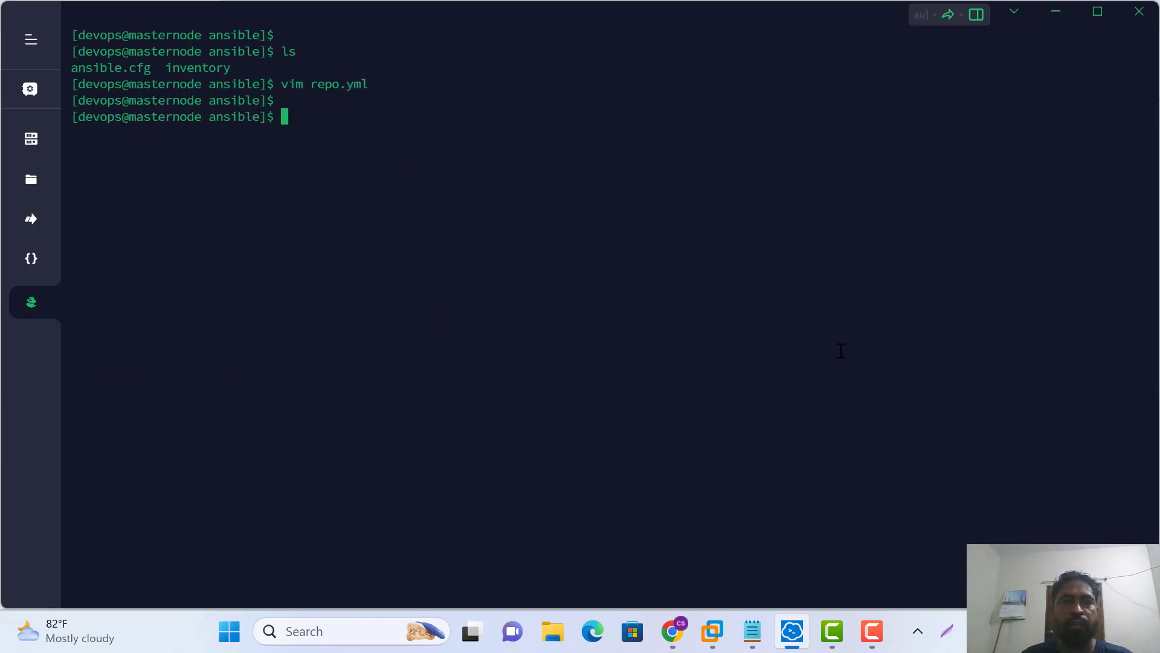
text(ansible)
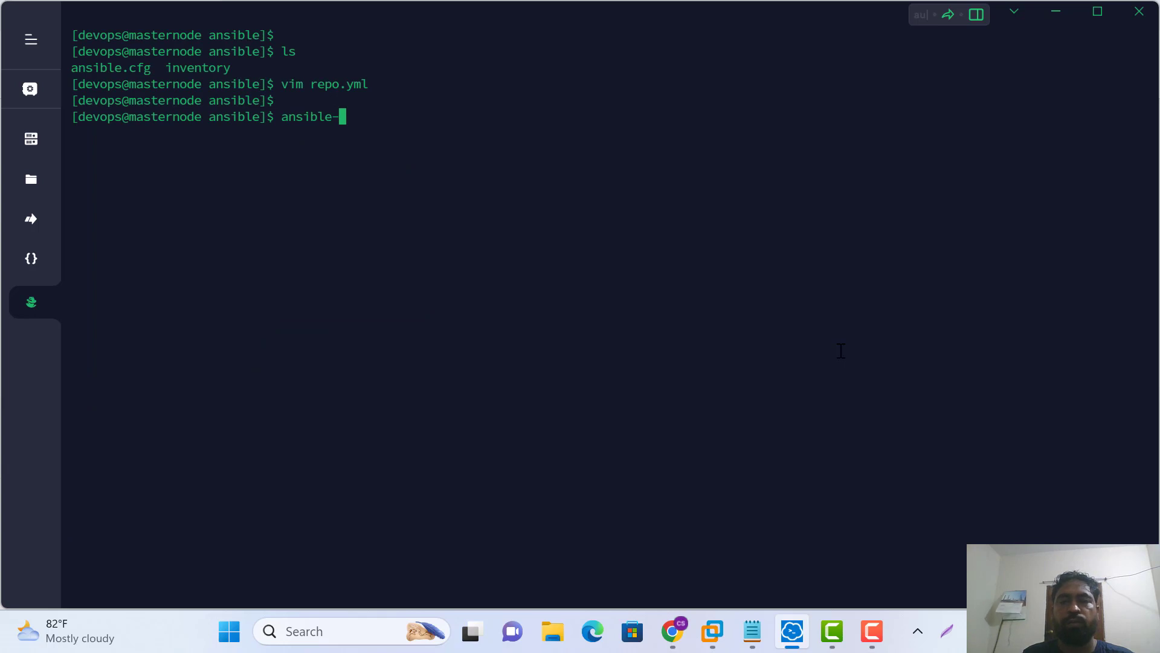
text(-playbook rew)
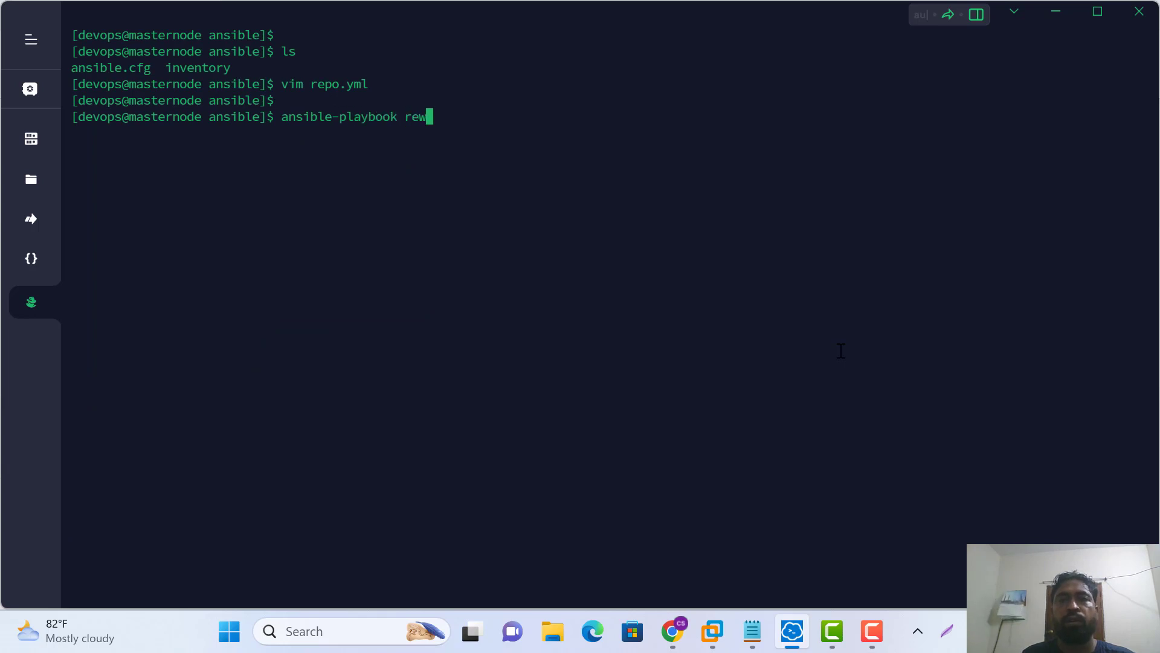
key(BackSpace)
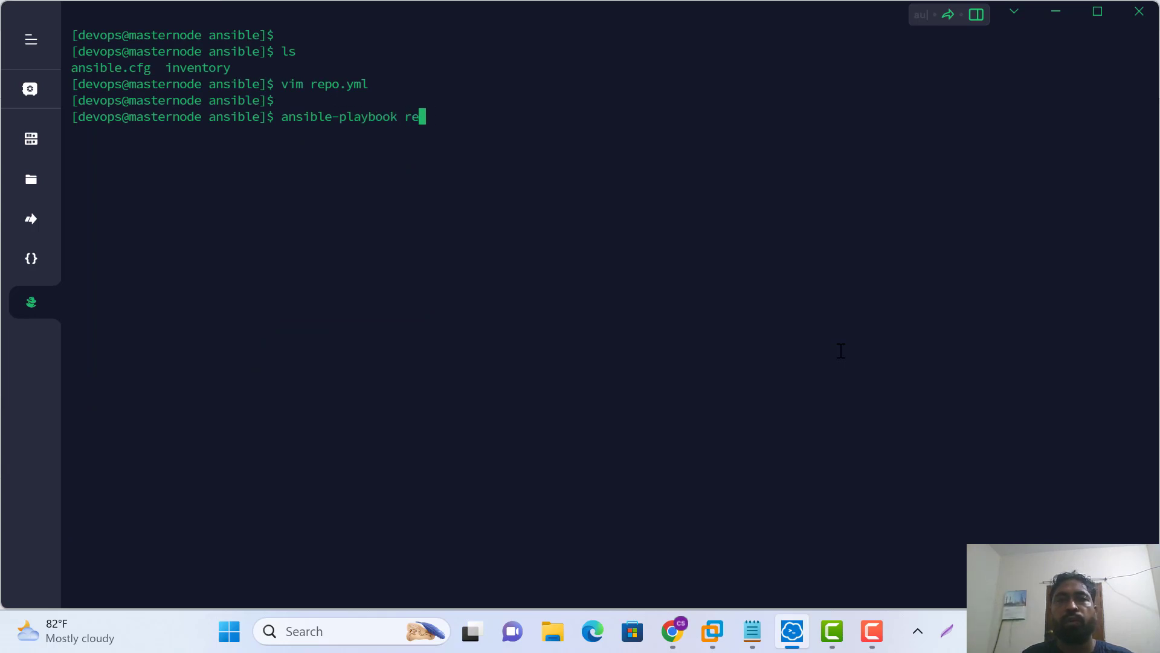
text(p)
key(Tab)
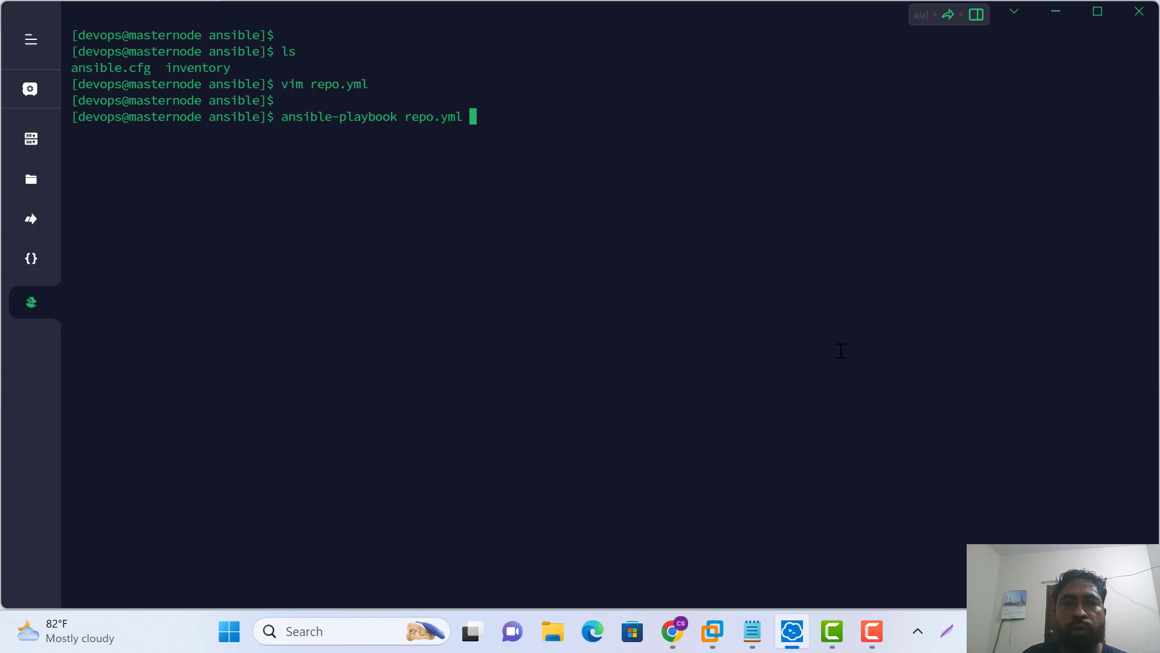
key(Tab)
key(Tab)
text(--)
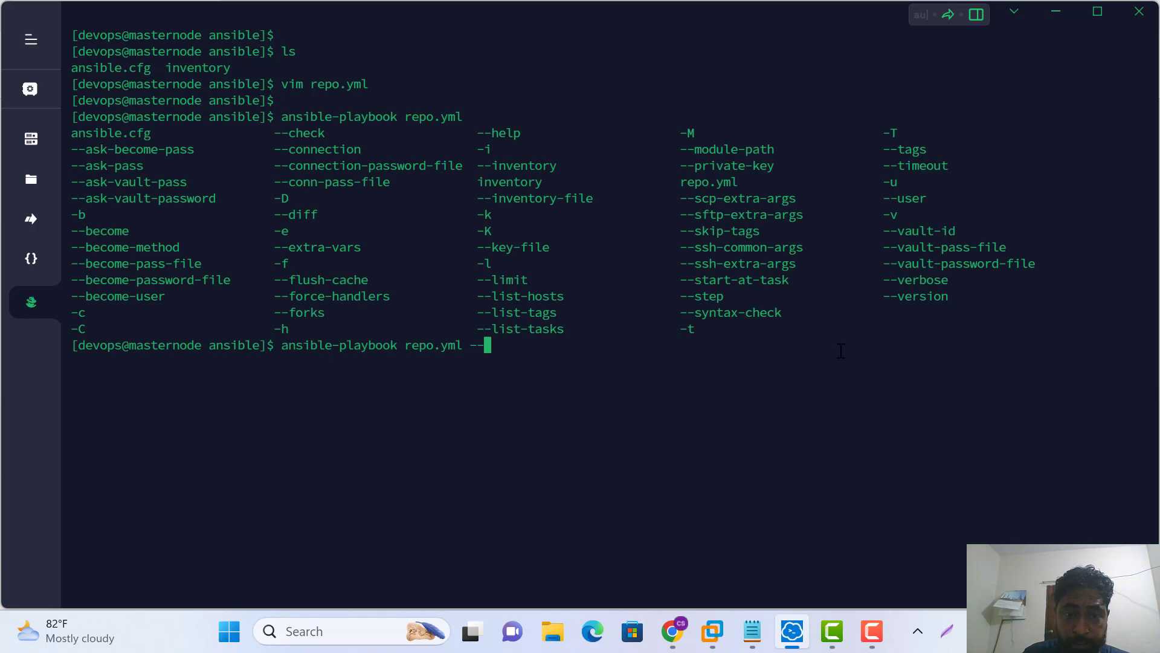
text(sysnta)
key(BackSpace)
key(BackSpace)
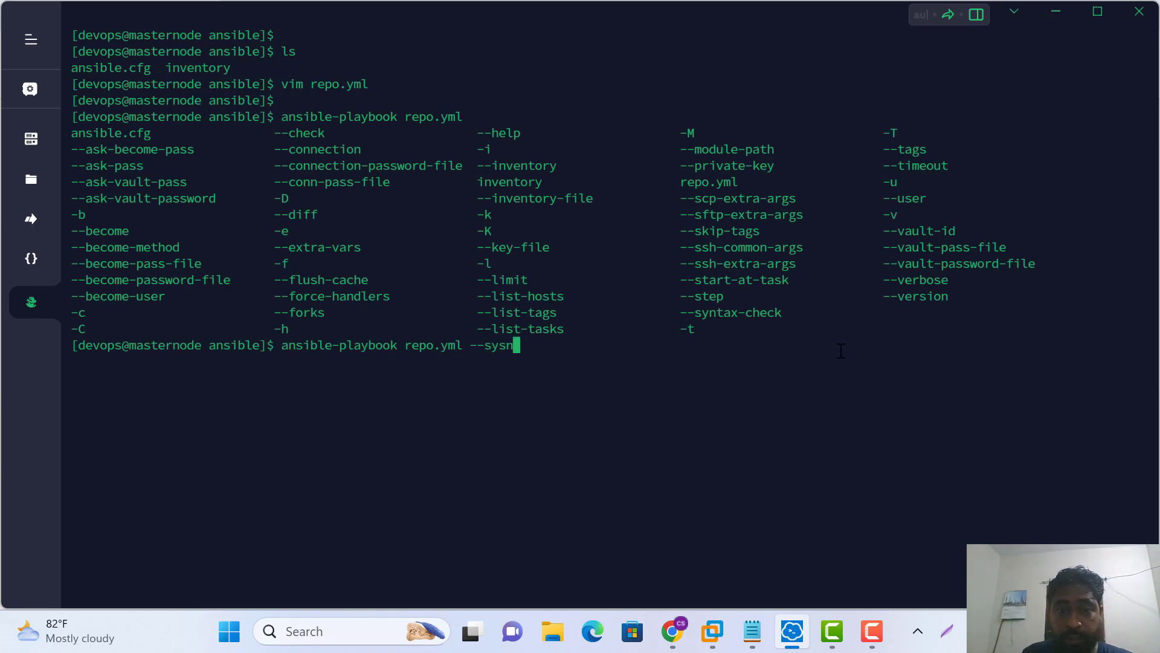
key(BackSpace)
key(BackSpace)
text(n)
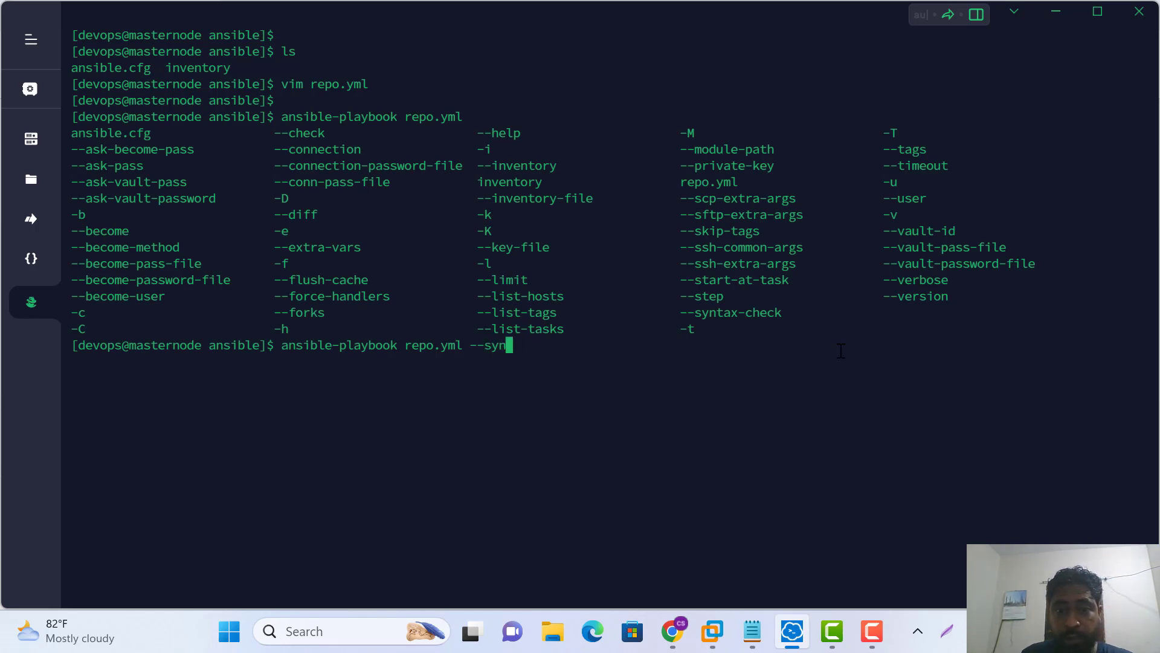
text(tax)
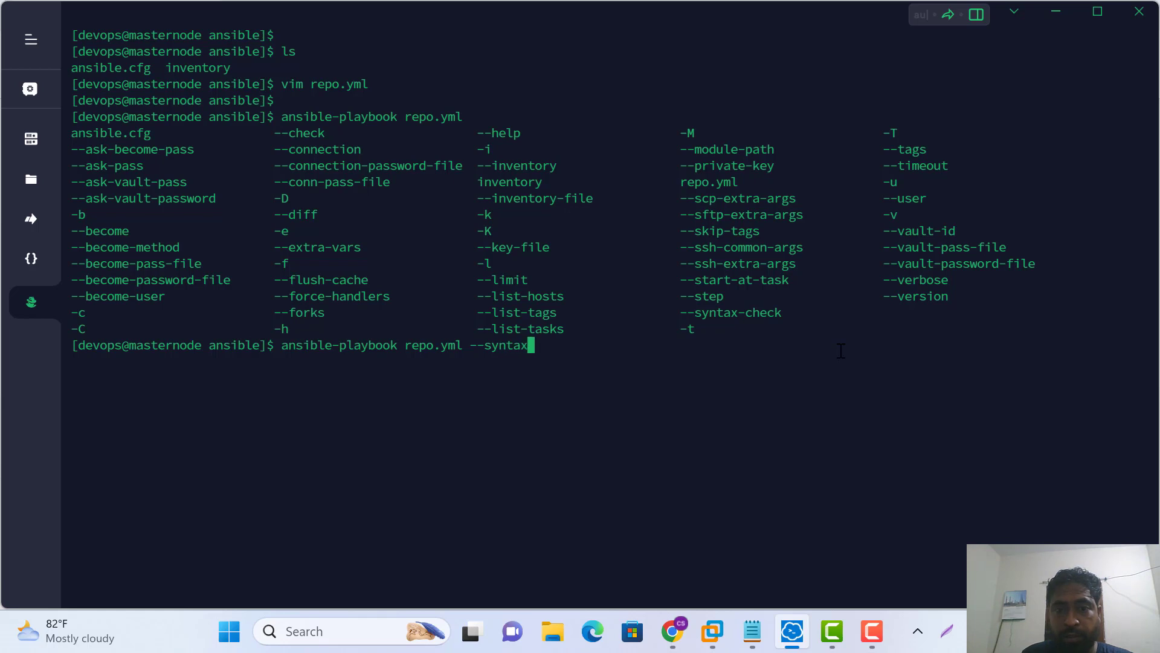
text(-ce)
key(BackSpace)
text(h)
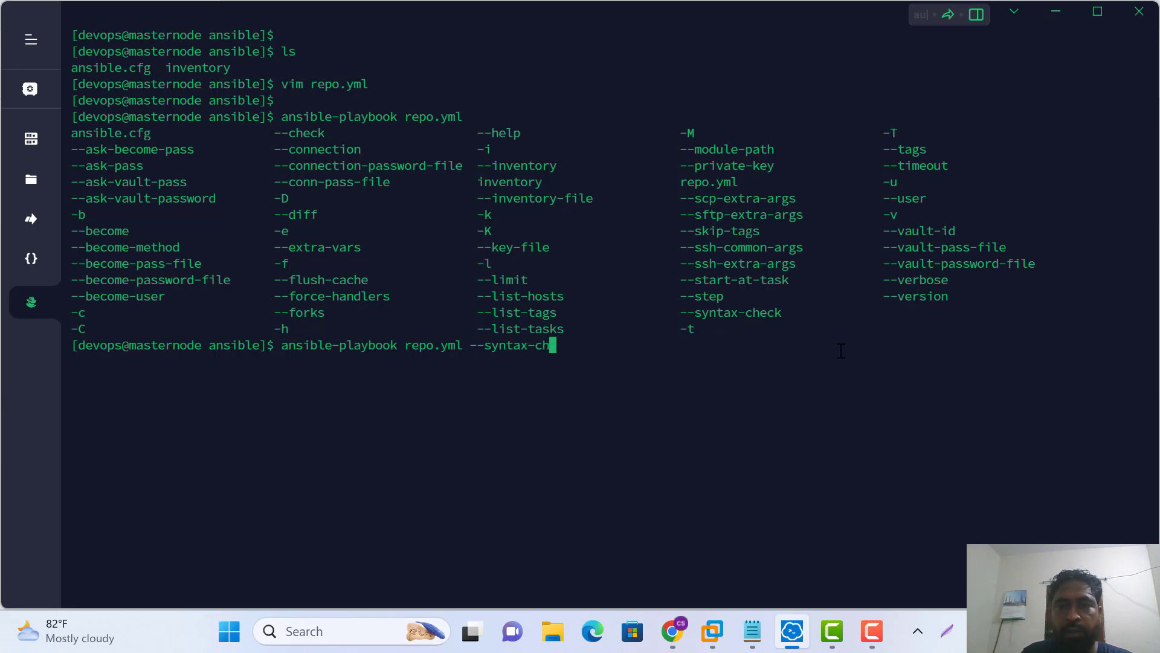
text(eck)
key(Return)
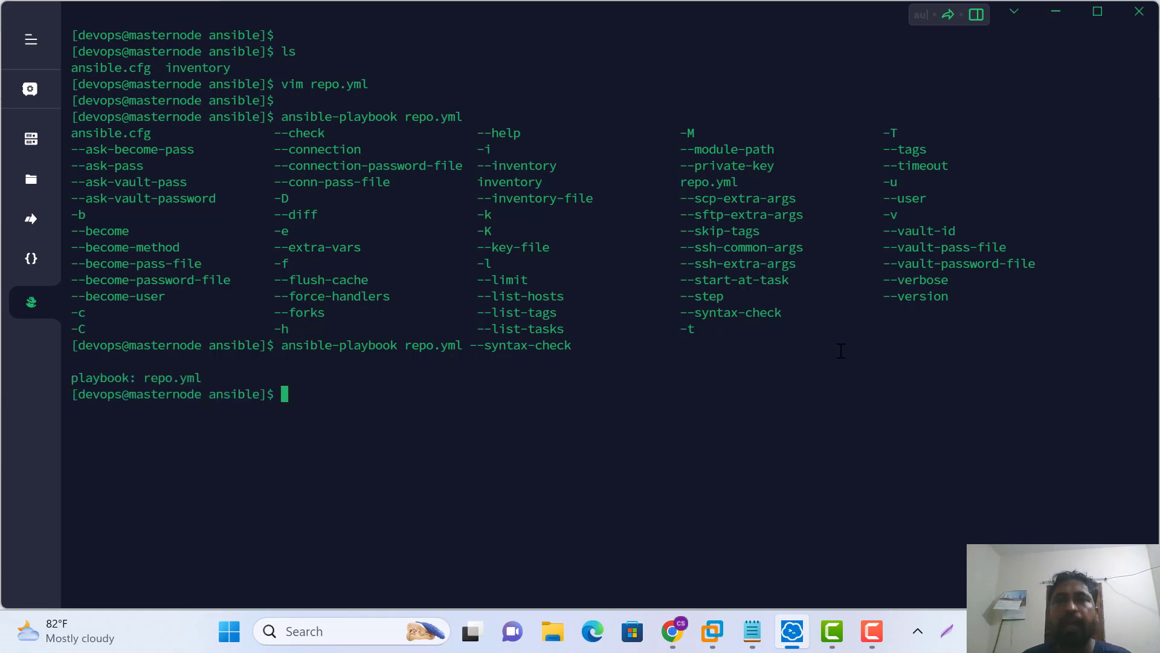
text(clear)
Clear the screen and run 'ansible all -a "yum repolist"' on all hosts
key(Return)
key(Return)
key(Return)
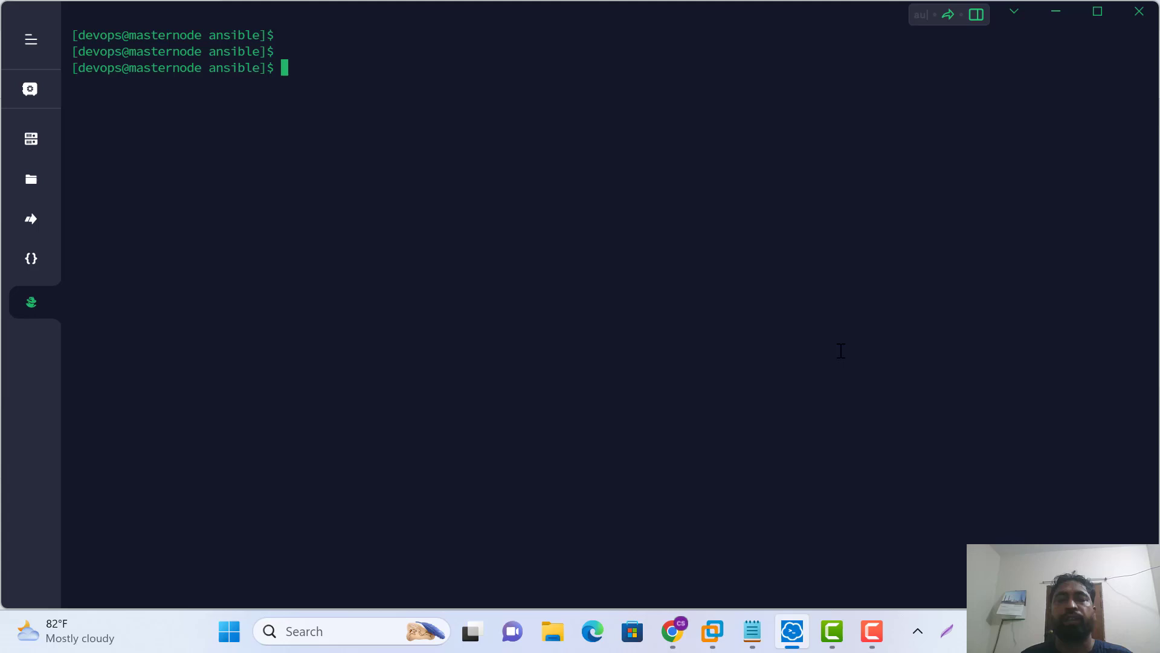
key(Up)
key(Up)
key(Up)
key(BackSpace)
key(BackSpace)
key(BackSpace)
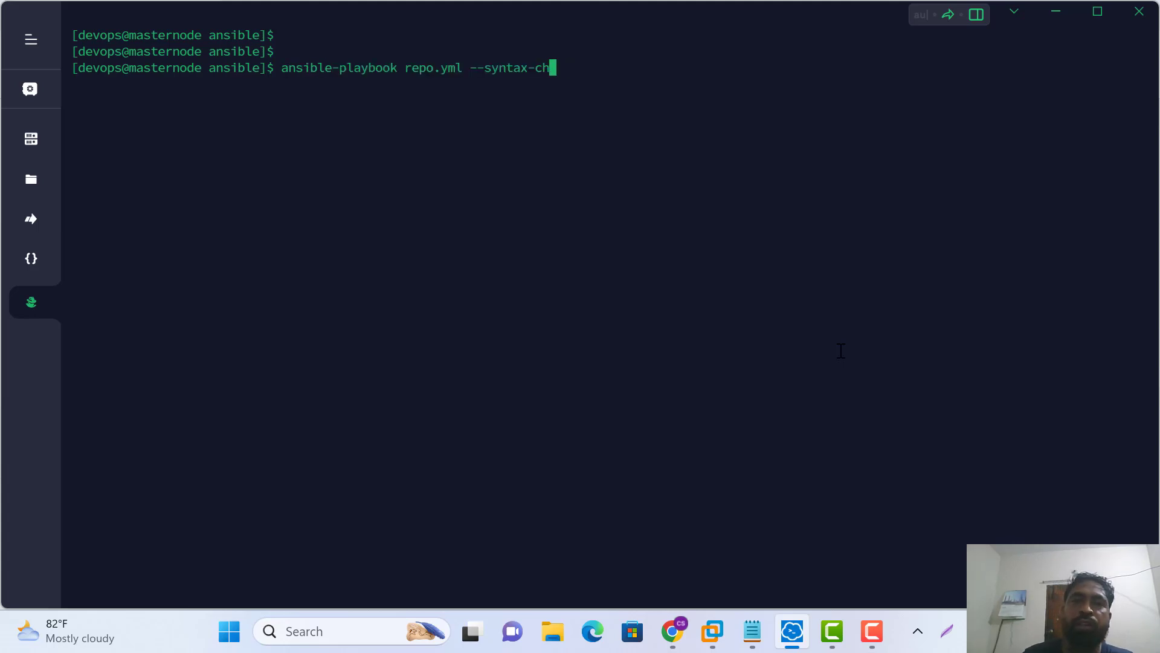
key(BackSpace)
key(BackSpace)
key(BackSpace)
key(BackSpace)
key(BackSpace)
key(BackSpace)
key(BackSpace)
key(BackSpace)
key(BackSpace)
key(BackSpace)
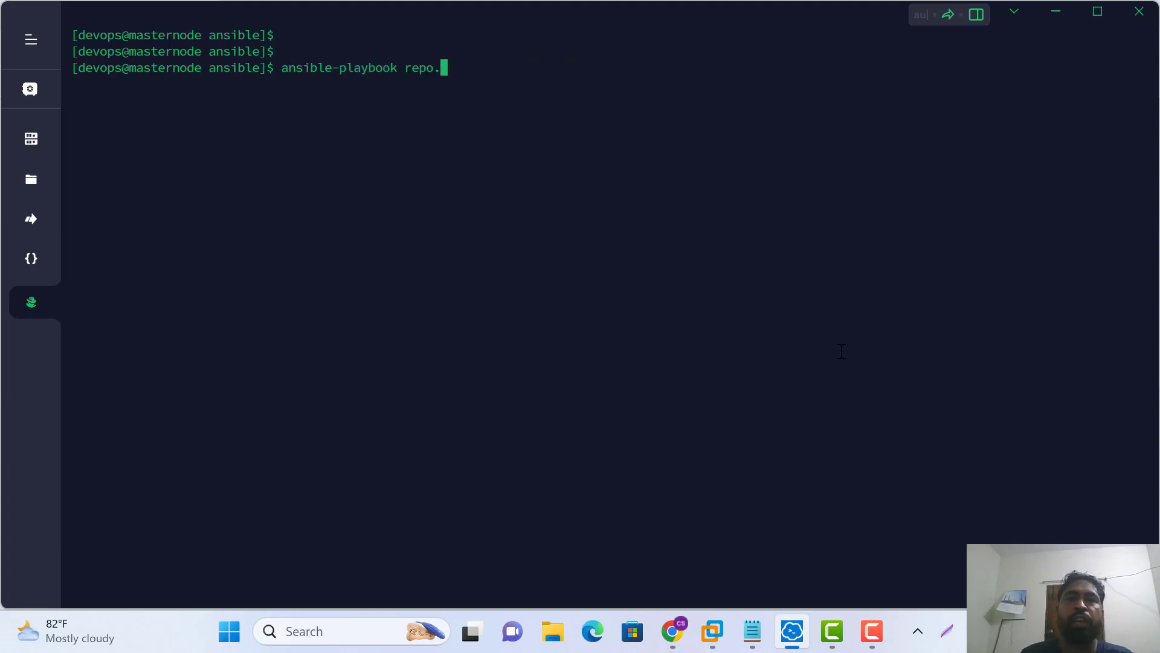
key(BackSpace)
key(BackSpace)
key(BackSpace)
key(BackSpace)
key(BackSpace)
key(BackSpace)
text(asn)
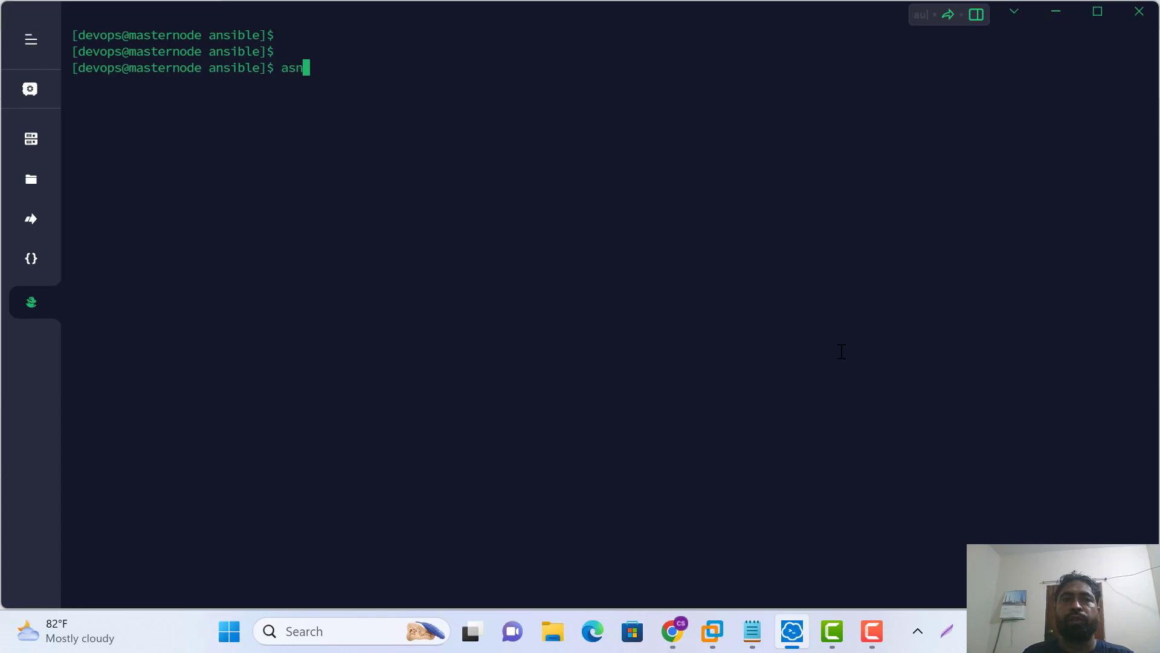
key(BackSpace)
key(BackSpace)
text(nsible )
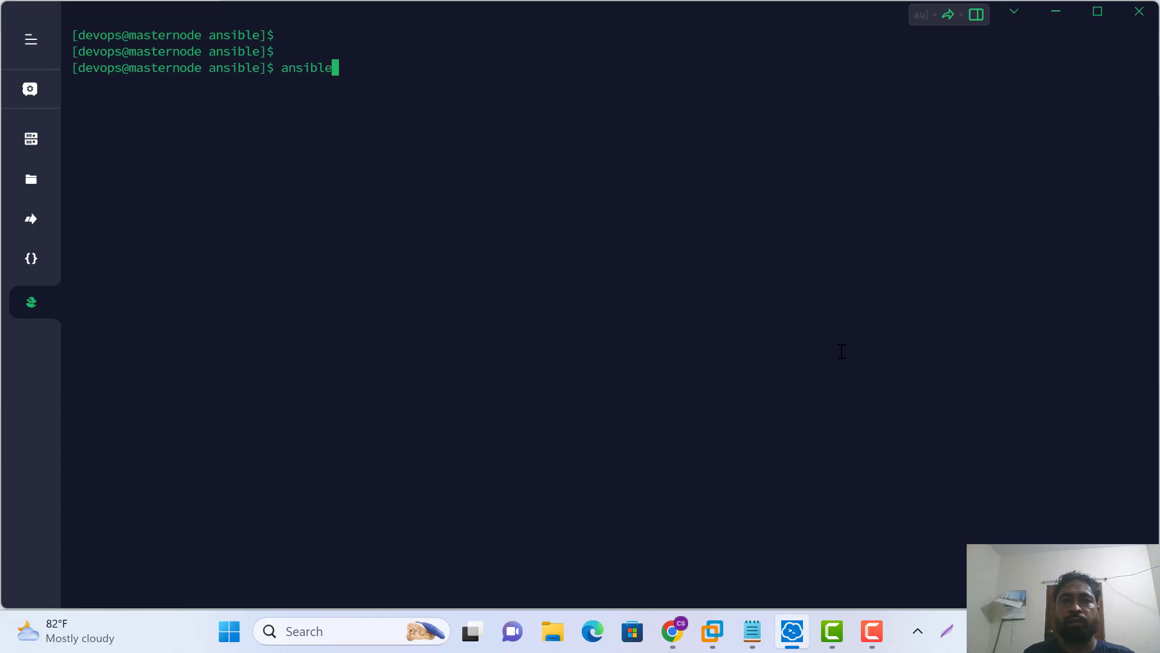
text(all -)
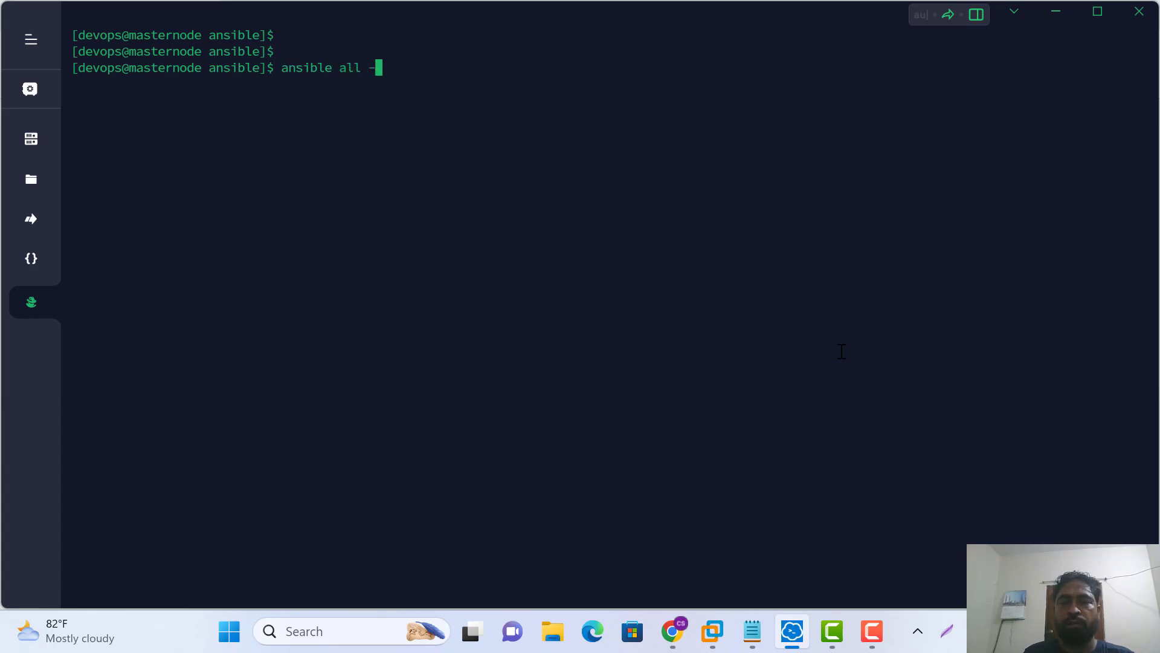
text(a ")
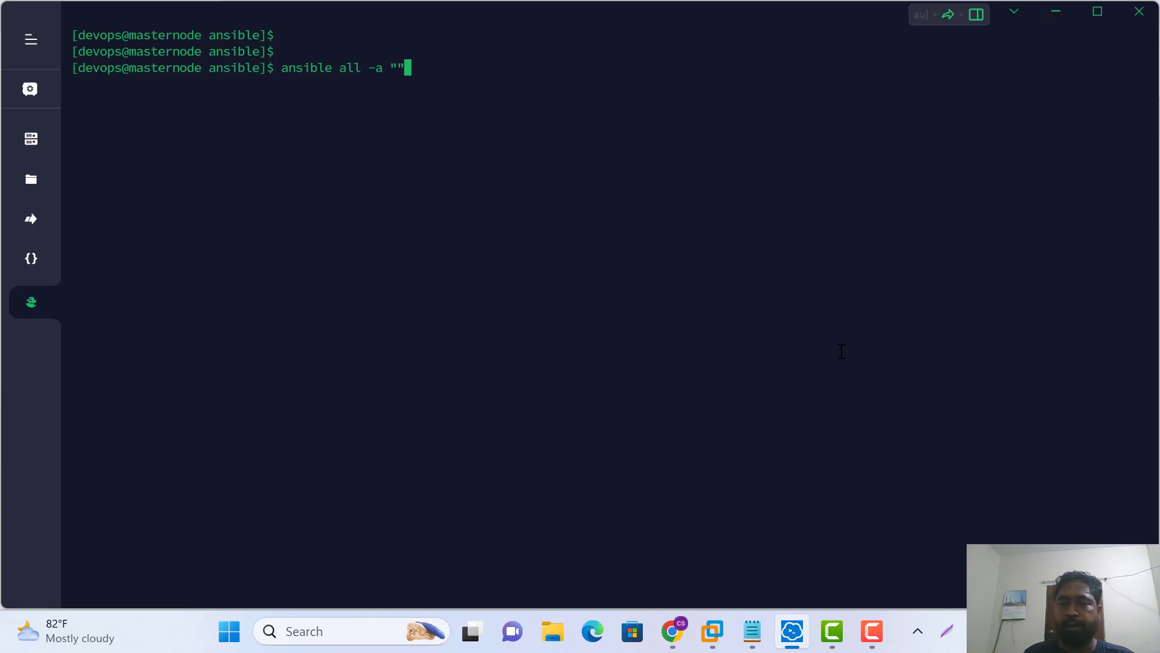
text(ym)
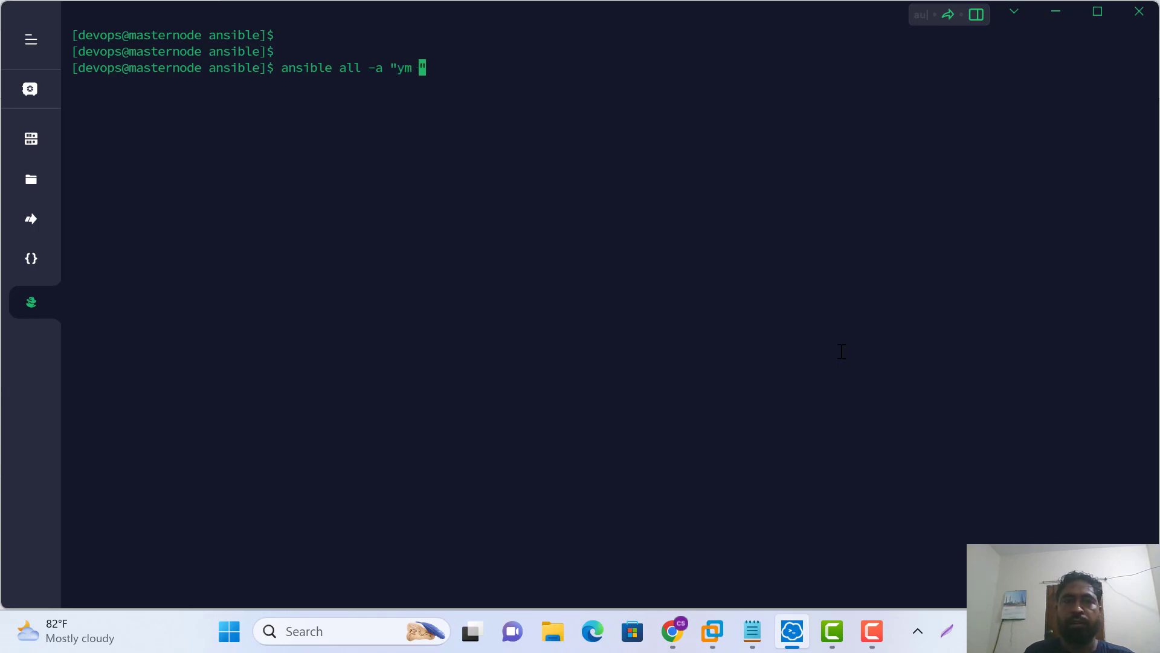
key(BackSpace)
key(BackSpace)
text(um )
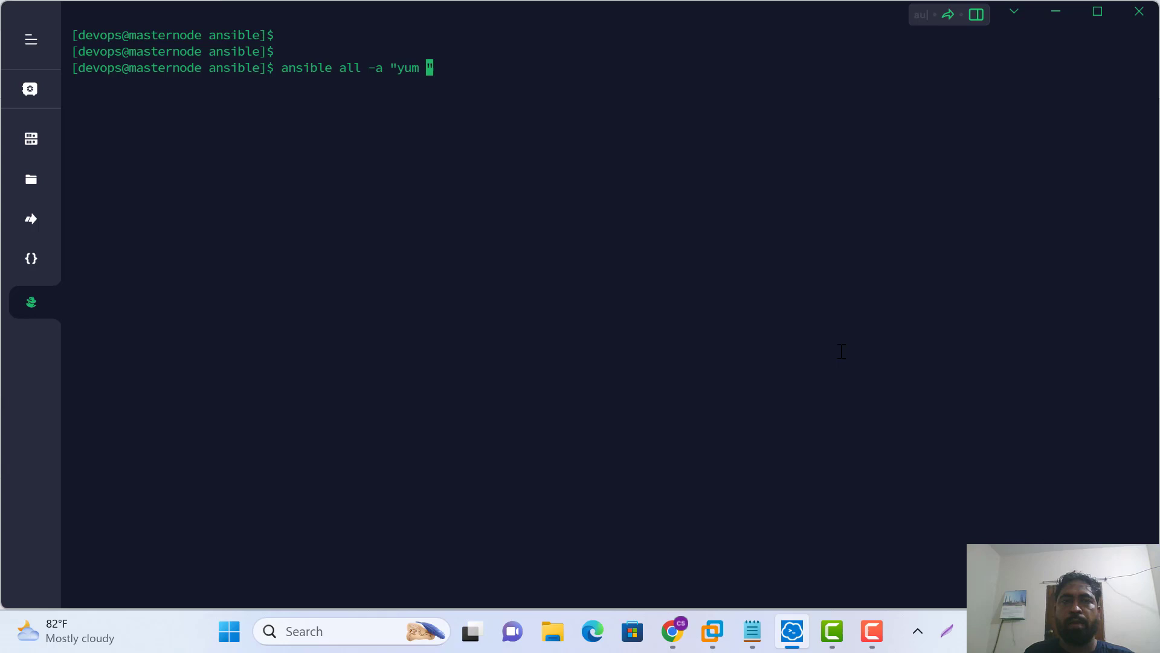
text(repoli)
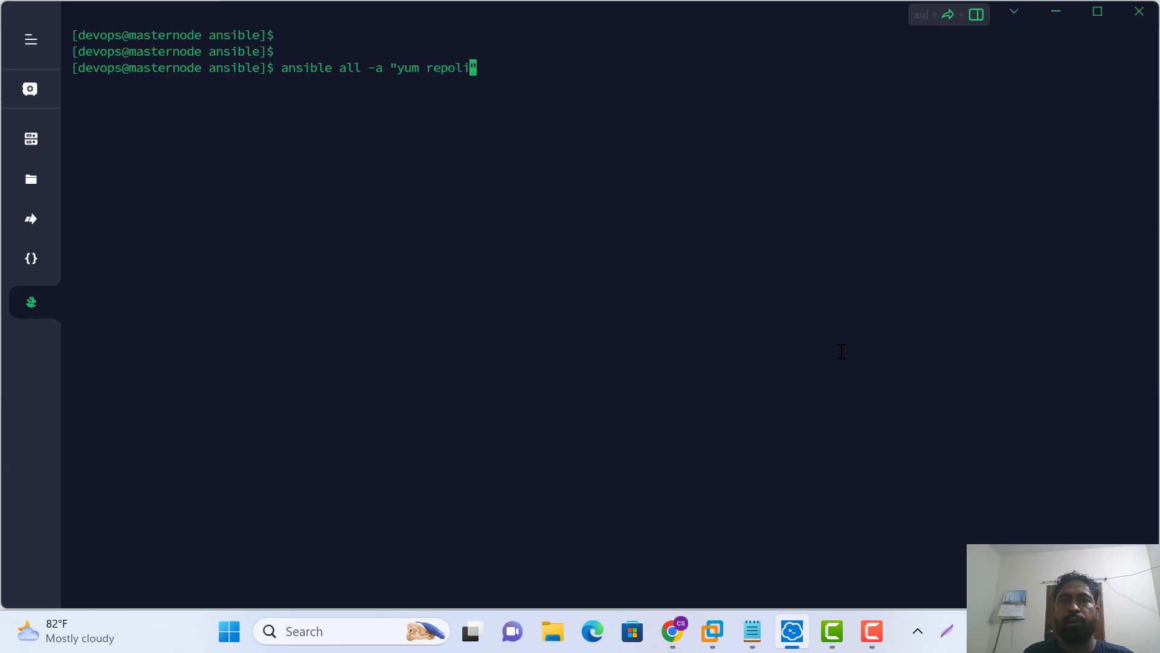
text(at)
key(BackSpace)
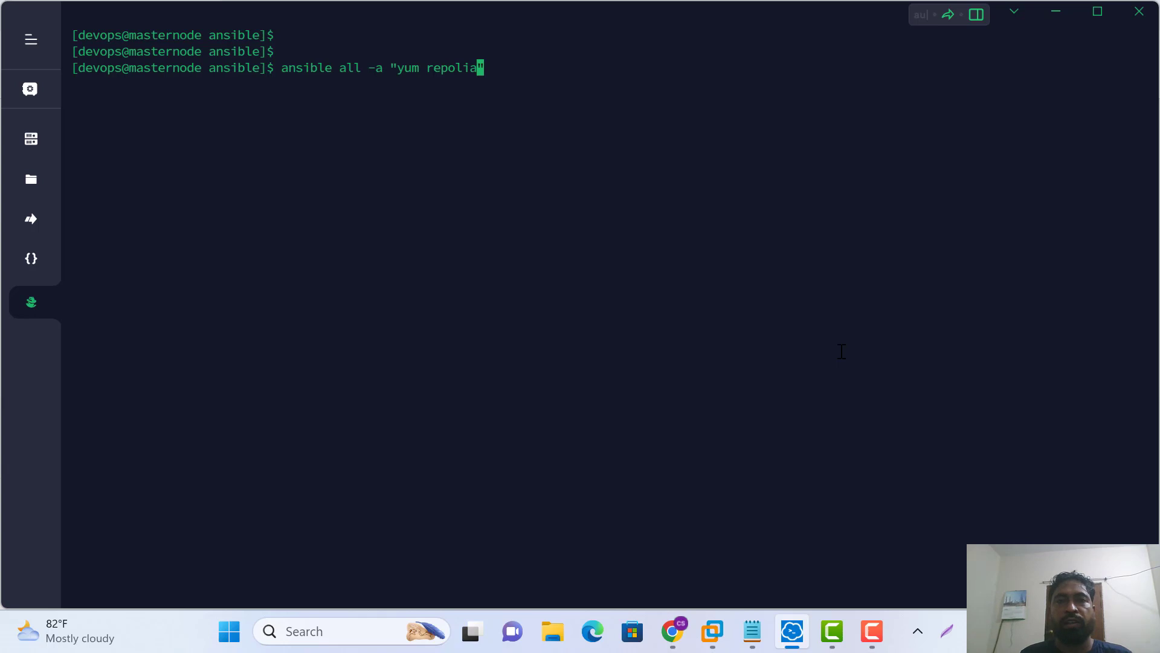
key(BackSpace)
text(st)
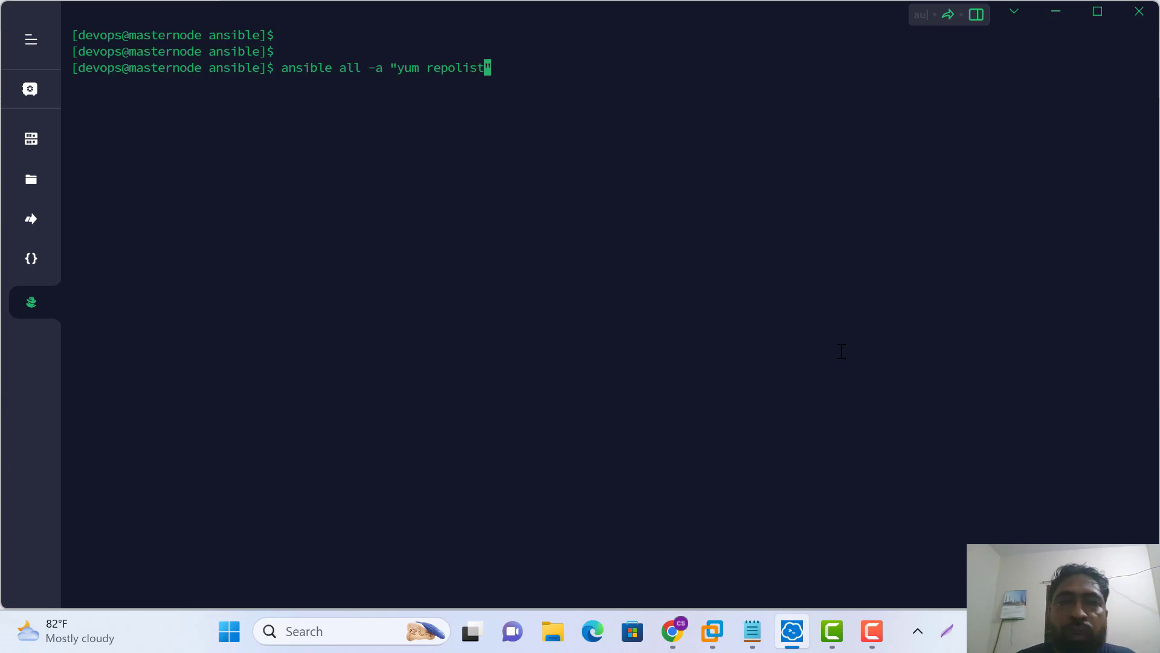
text(")
key(Return)
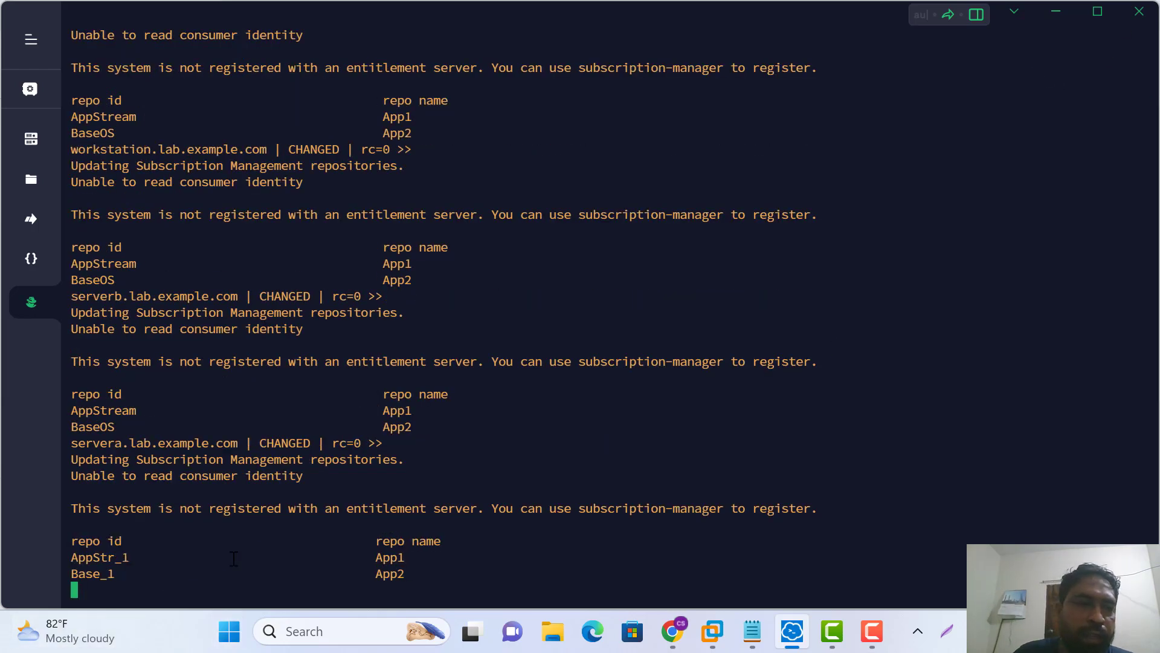
Highlight the last host's AppStream and BaseOS lines, then deselect them
mouse_move(404, 573)
mouse_down()
mouse_move(50, 141)
mouse_move(50, 116)
mouse_up()
click(458, 574)
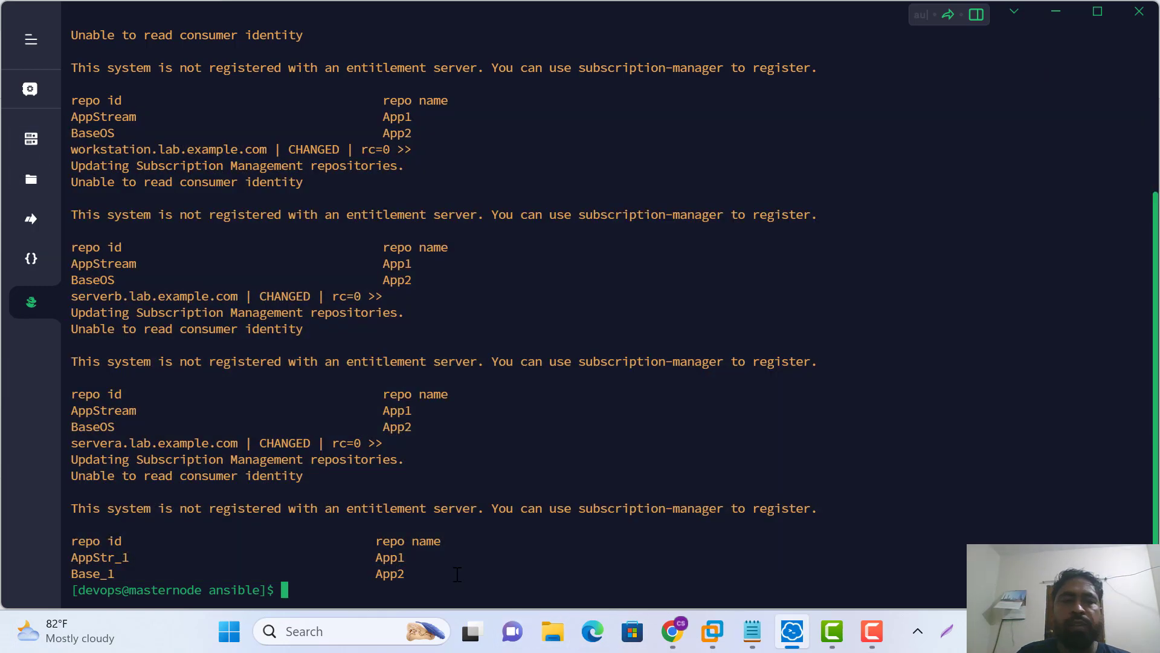
key(Return)
key(Return)
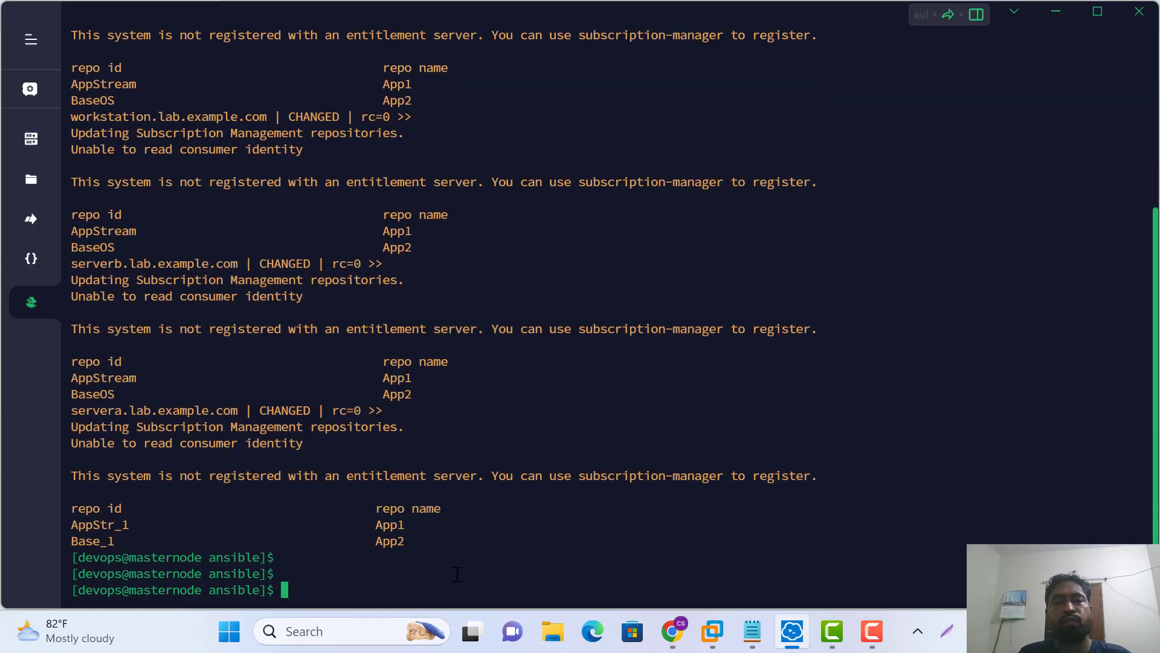
text(clear)
Run 'ansible-playbook repo.yml' from history, changing BaseOS and AppStream on all five hosts
key(Return)
key(Up)
key(Up)
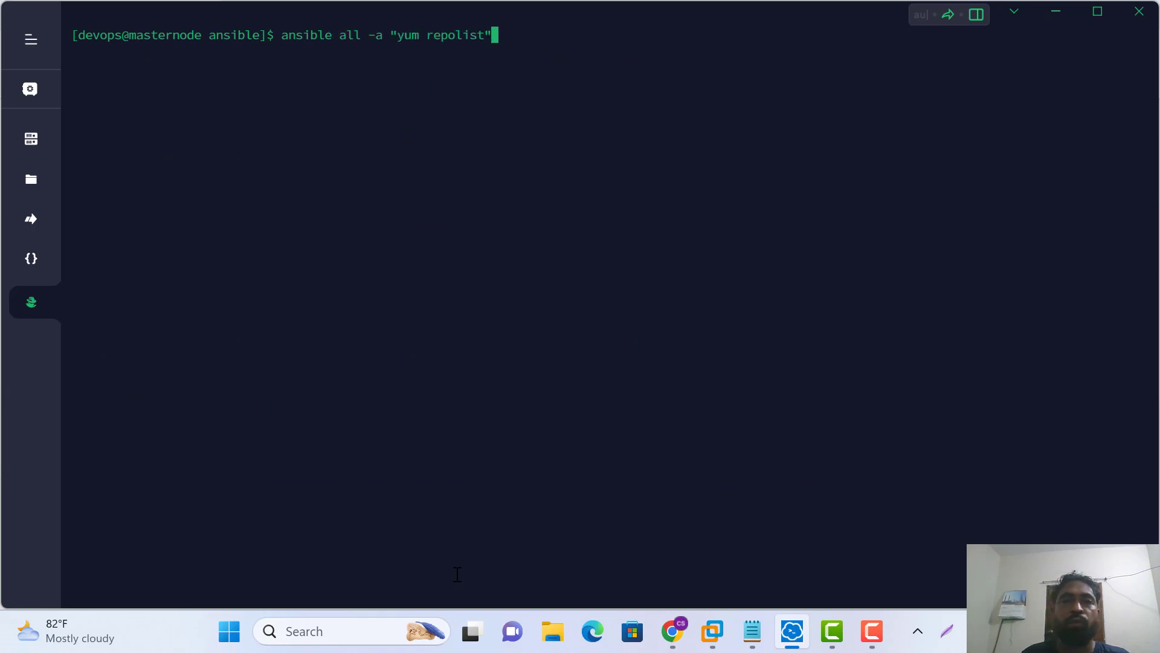
key(Down)
key(Up)
key(Up)
key(BackSpace)
key(BackSpace)
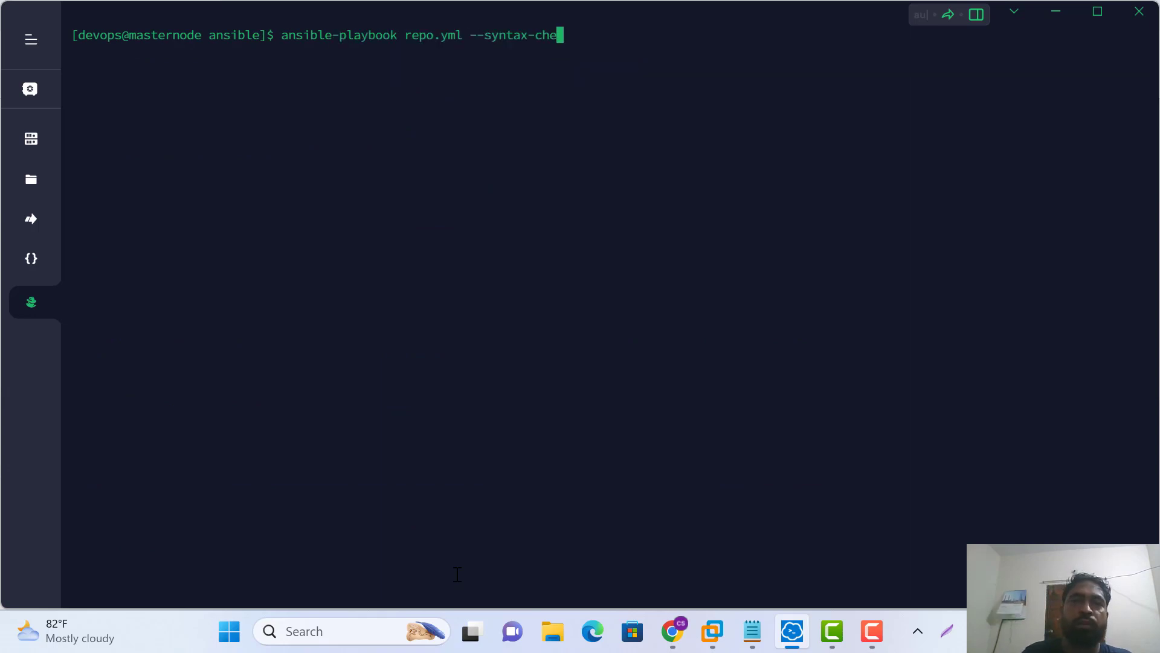
key(BackSpace)
key(BackSpace)
key(BackSpace)
key(BackSpace)
key(BackSpace)
key(BackSpace)
key(BackSpace)
key(BackSpace)
key(BackSpace)
key(BackSpace)
key(BackSpace)
key(BackSpace)
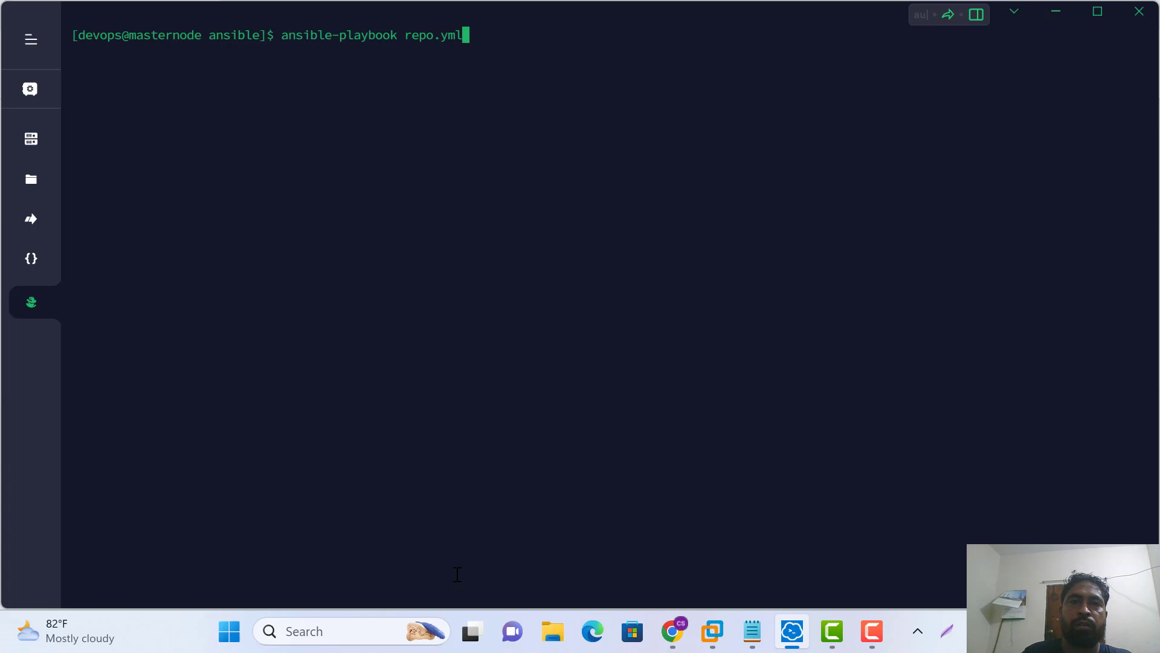
key(Return)
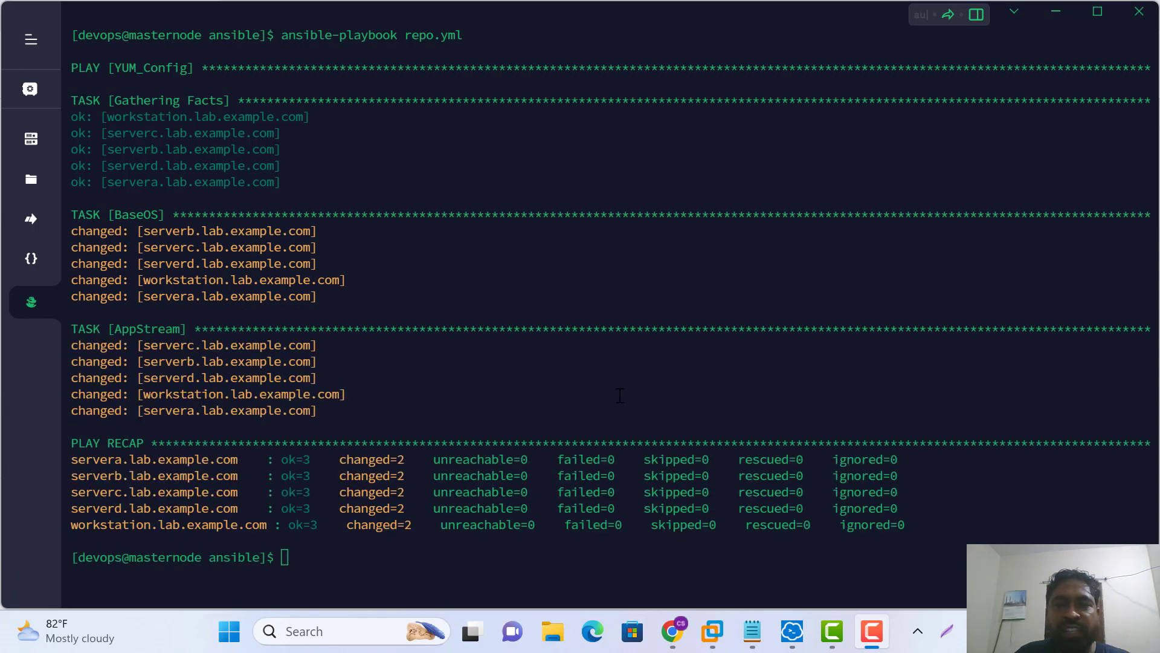
click(376, 562)
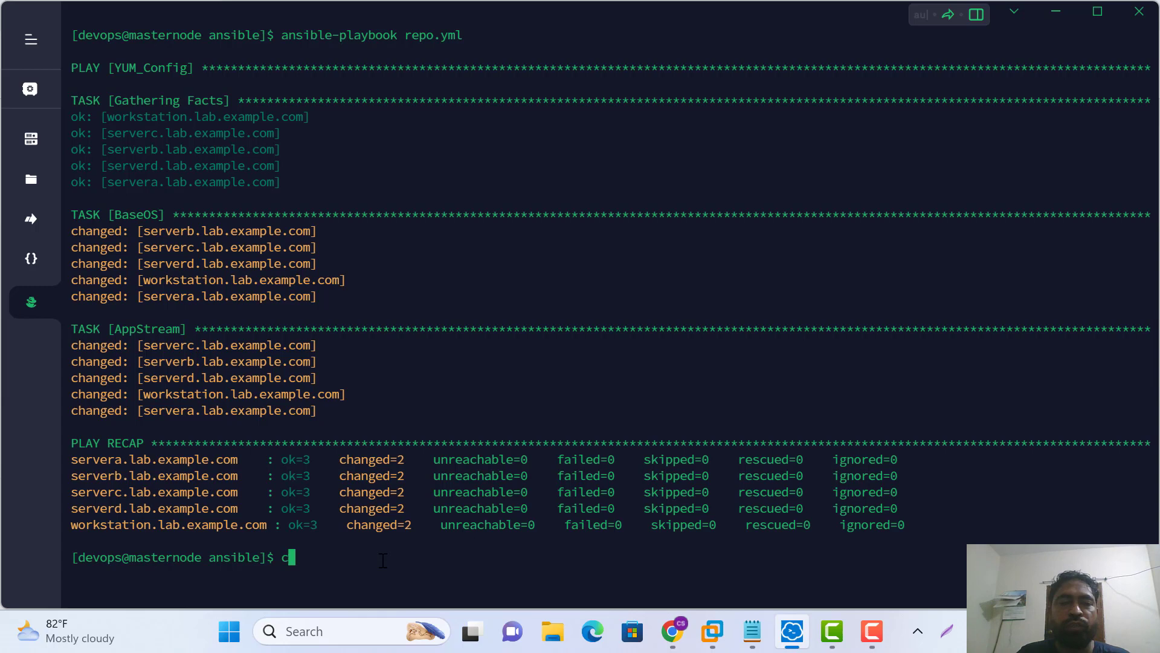
text(clear)
key(Return)
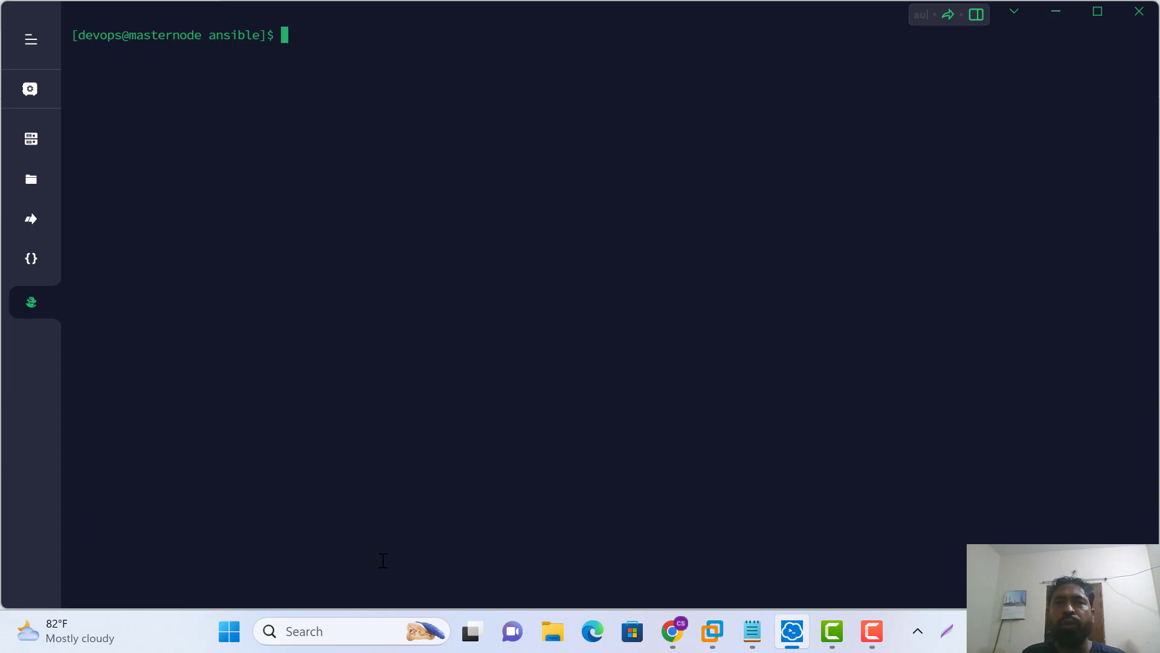
text(ansible-playbook repo.yml)
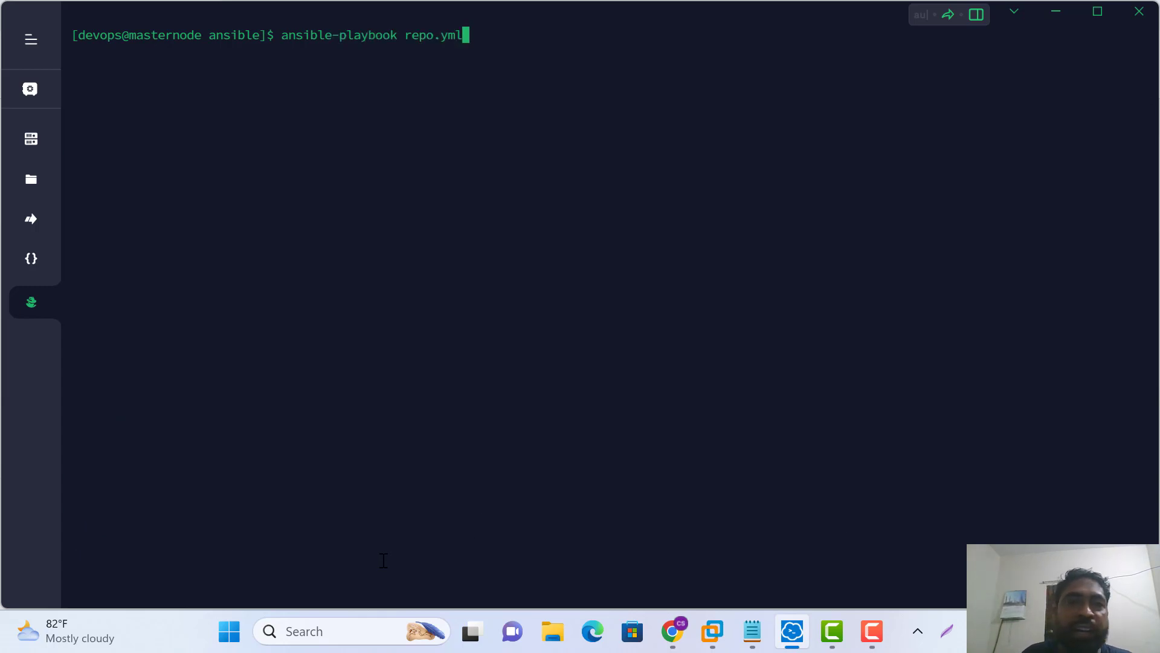
Rerun 'ansible all -a "yum repolist"' and highlight the EX294_BASE and EX294_STREM lines
key(Up)
key(Up)
key(Return)
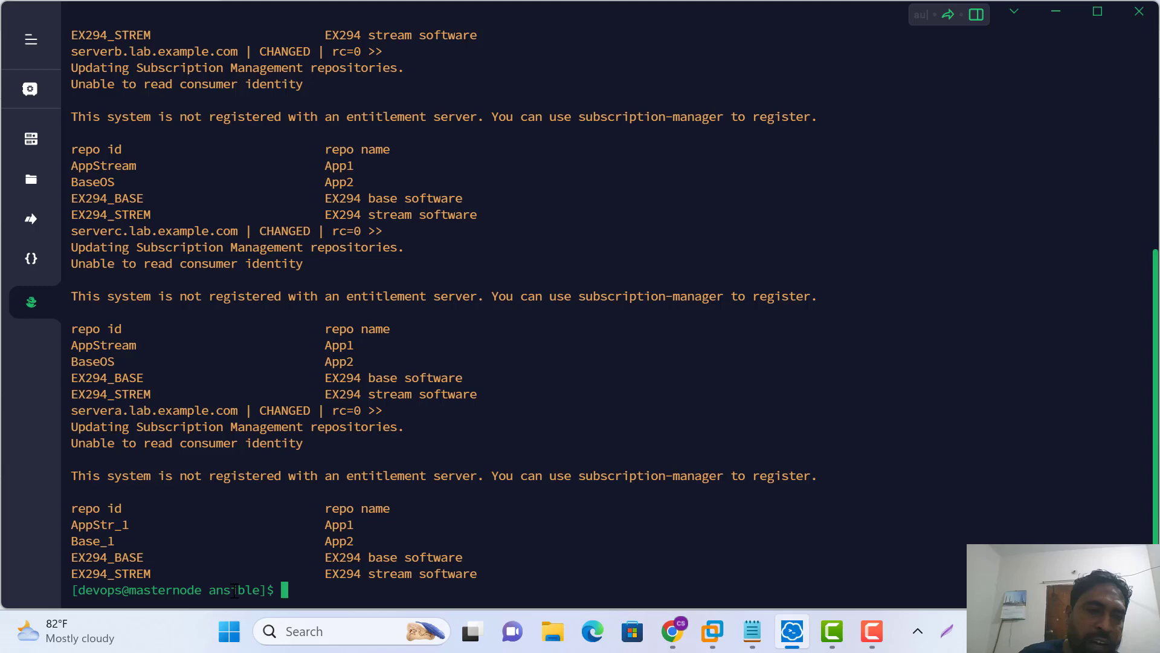
drag(281, 555, 22, 554)
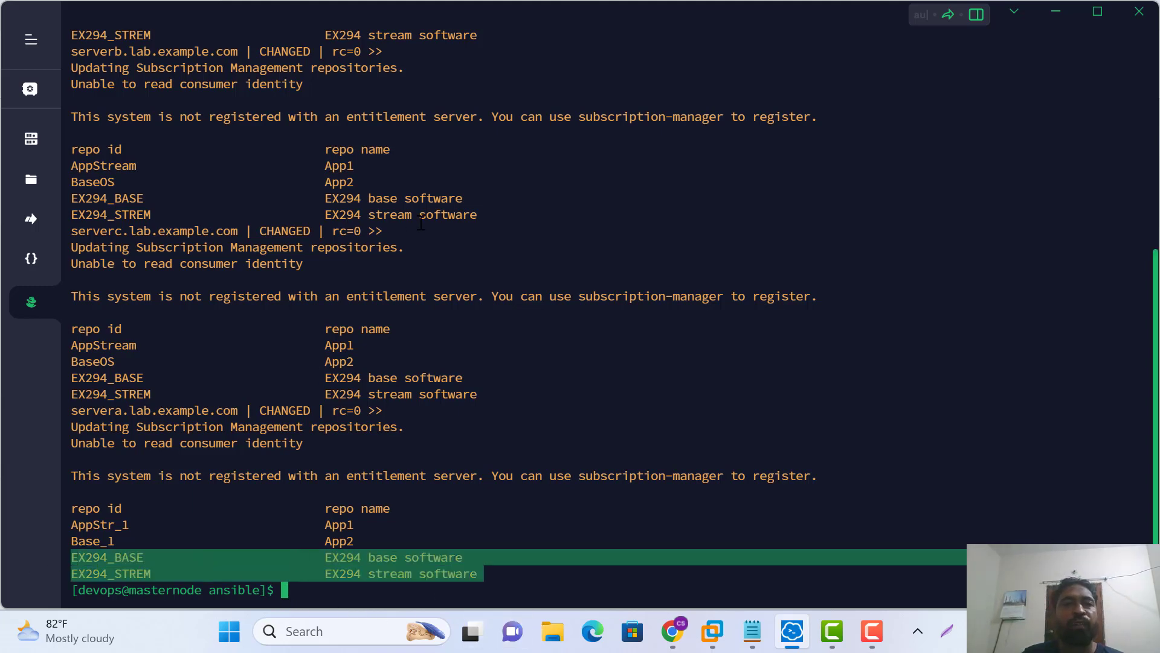
drag(478, 214, 64, 214)
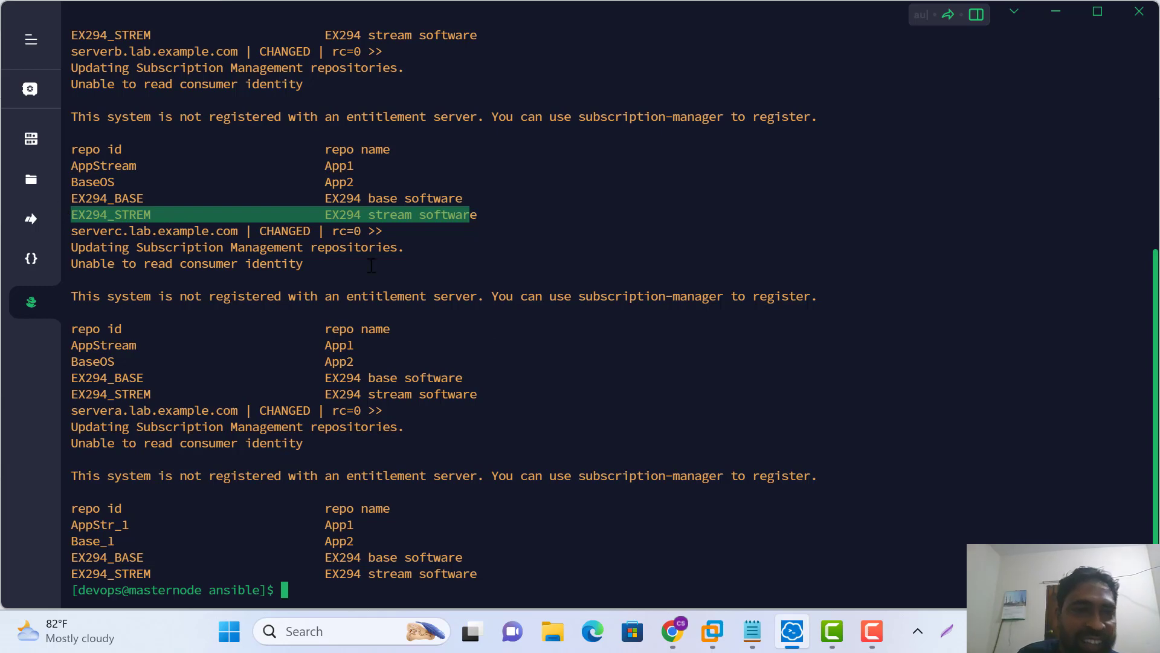
click(340, 563)
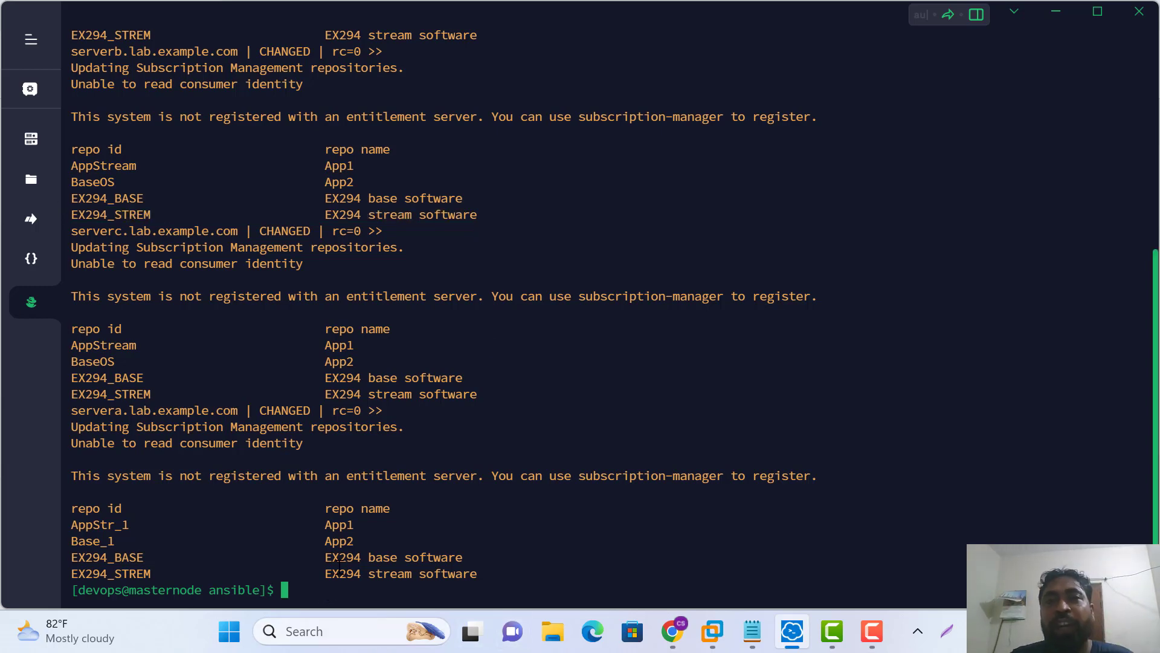